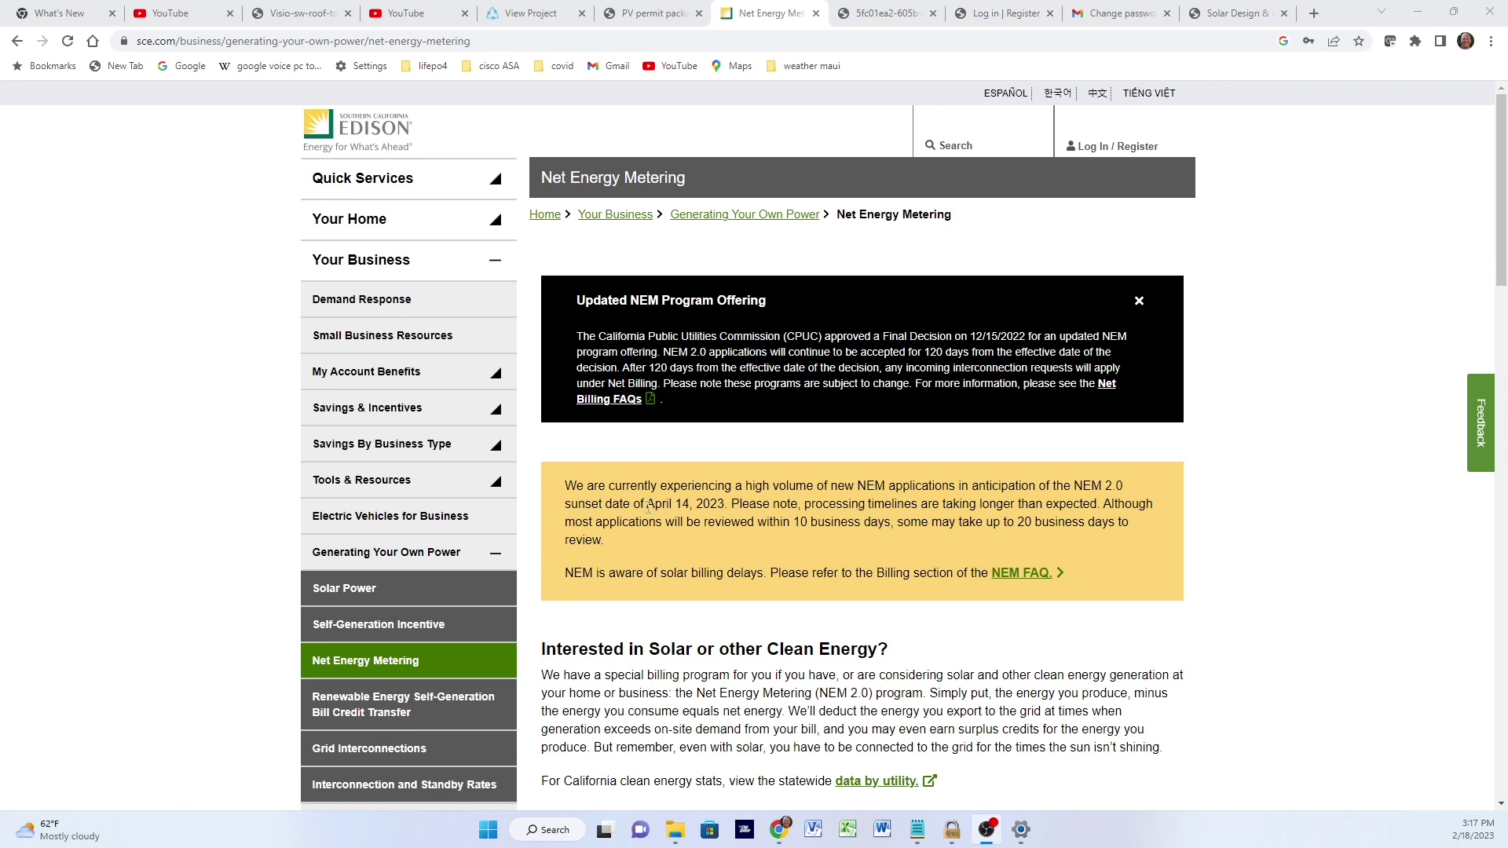
# Select the April 14, 2023 NEM 2.0 sunset date in the yellow notice
pyautogui.moveTo(647, 506); pyautogui.dragTo(725, 505)
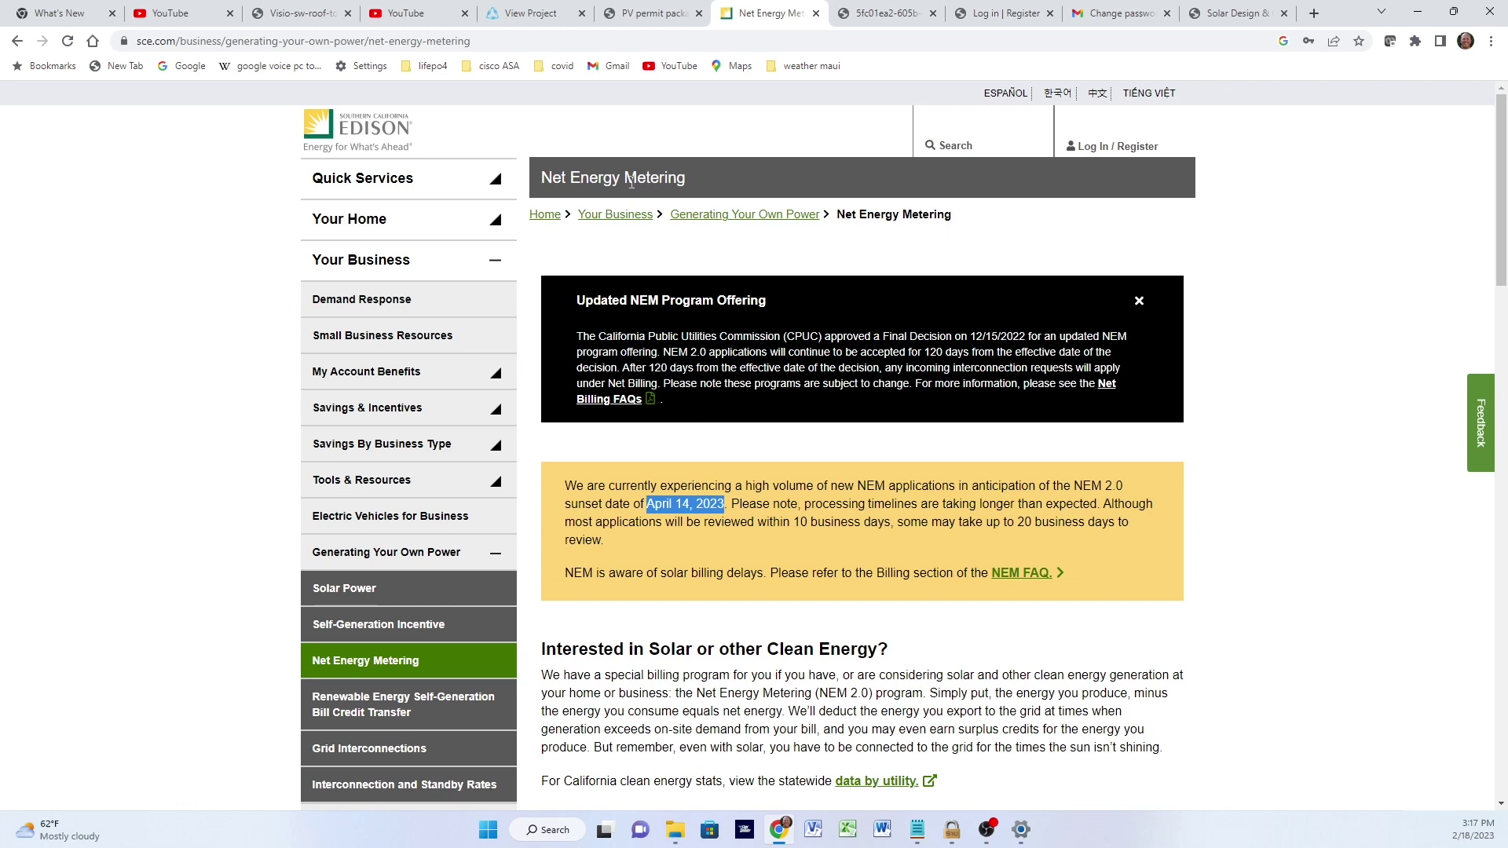
# Bring up the PowerClerk project's Required Attachments, showing the approved single line diagram and inspection job card
pyautogui.click(509, 14)
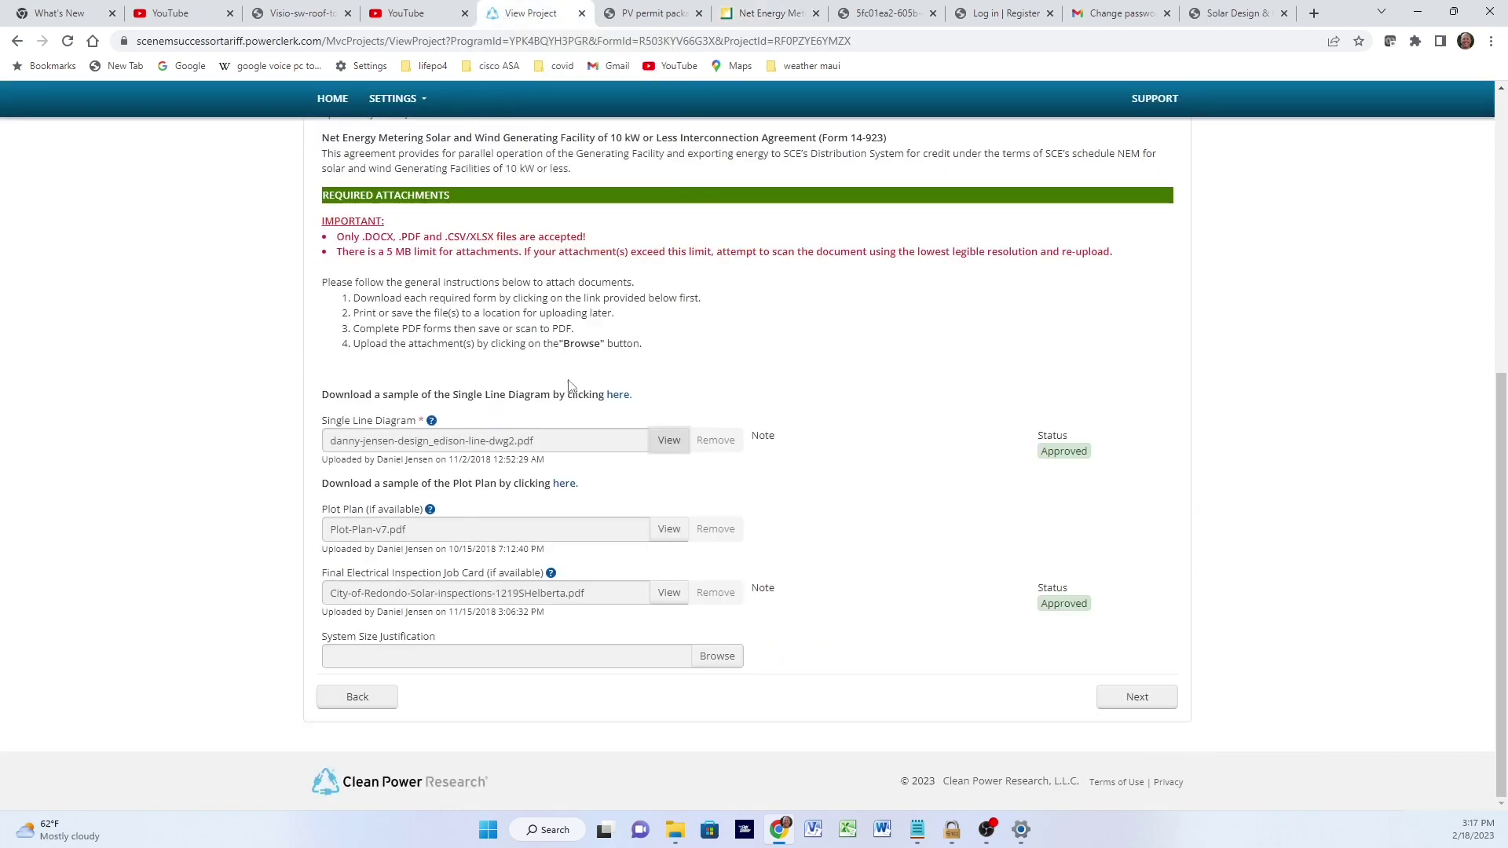
pyautogui.scroll(6, 571, 386)
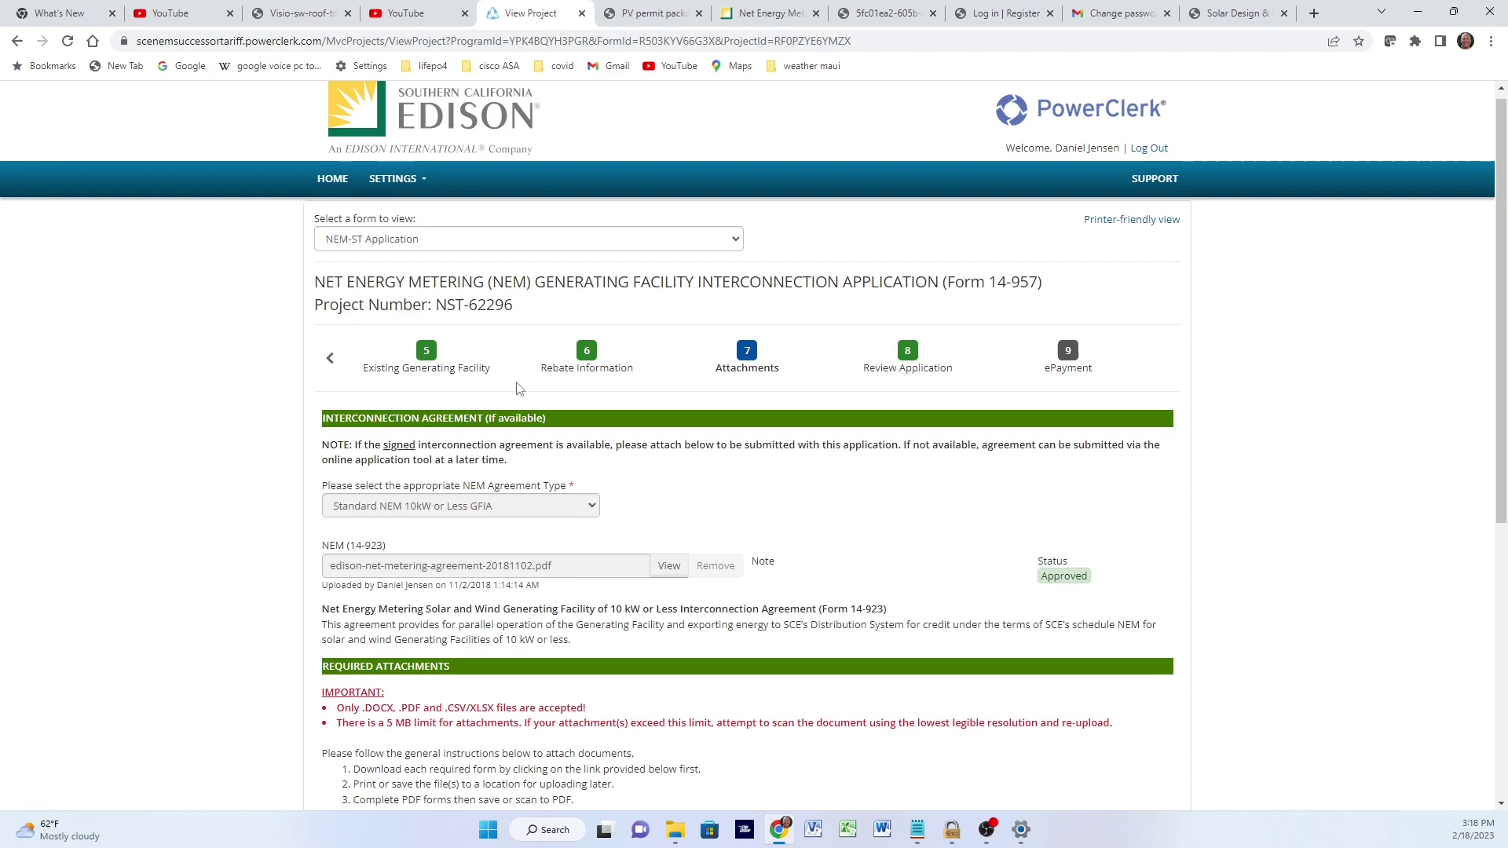
pyautogui.scroll(1, 785, 275)
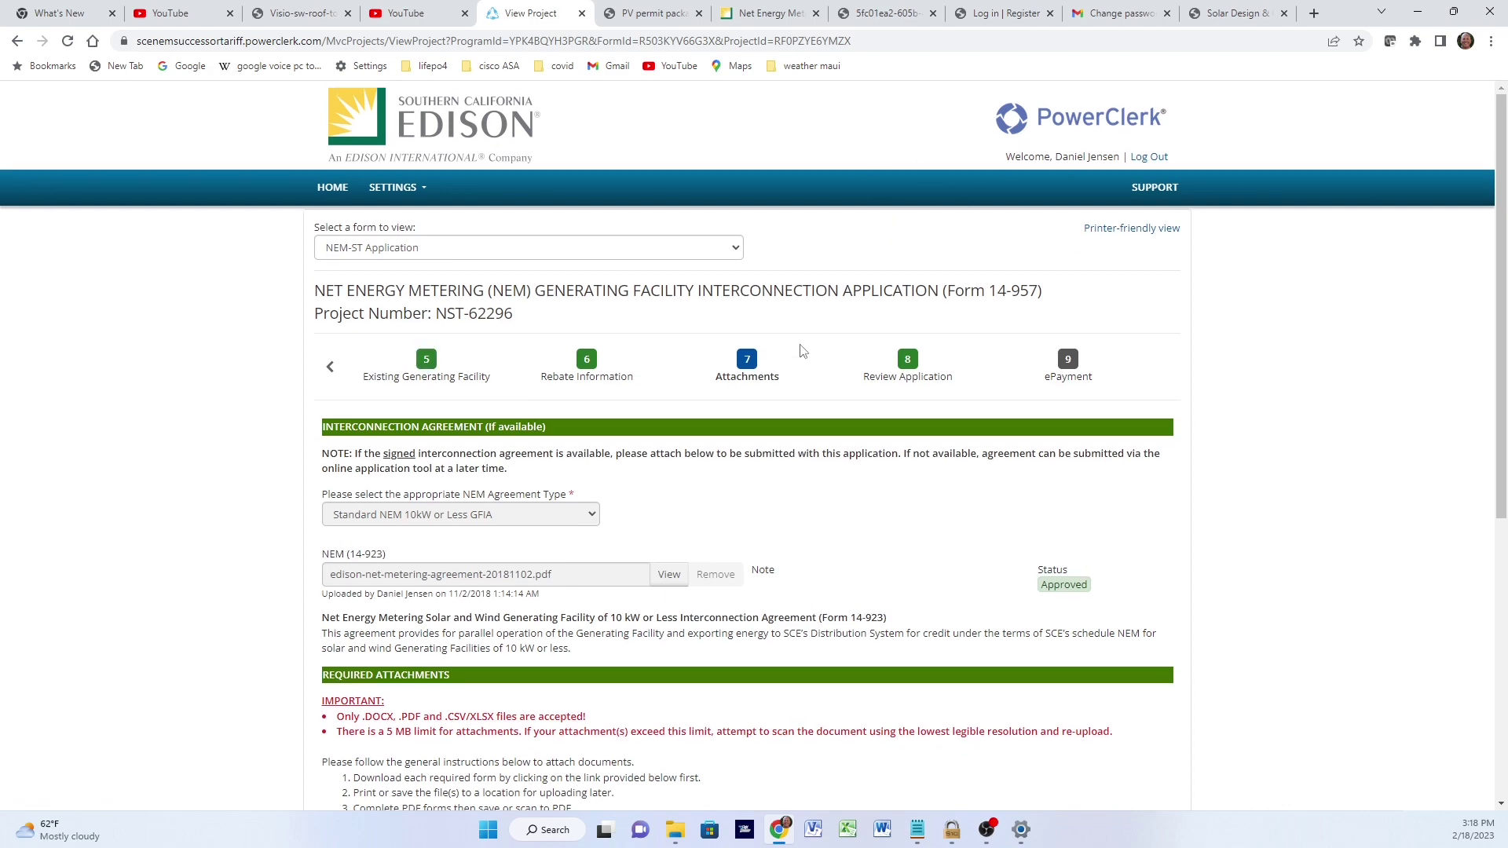
pyautogui.scroll(-5, 762, 381)
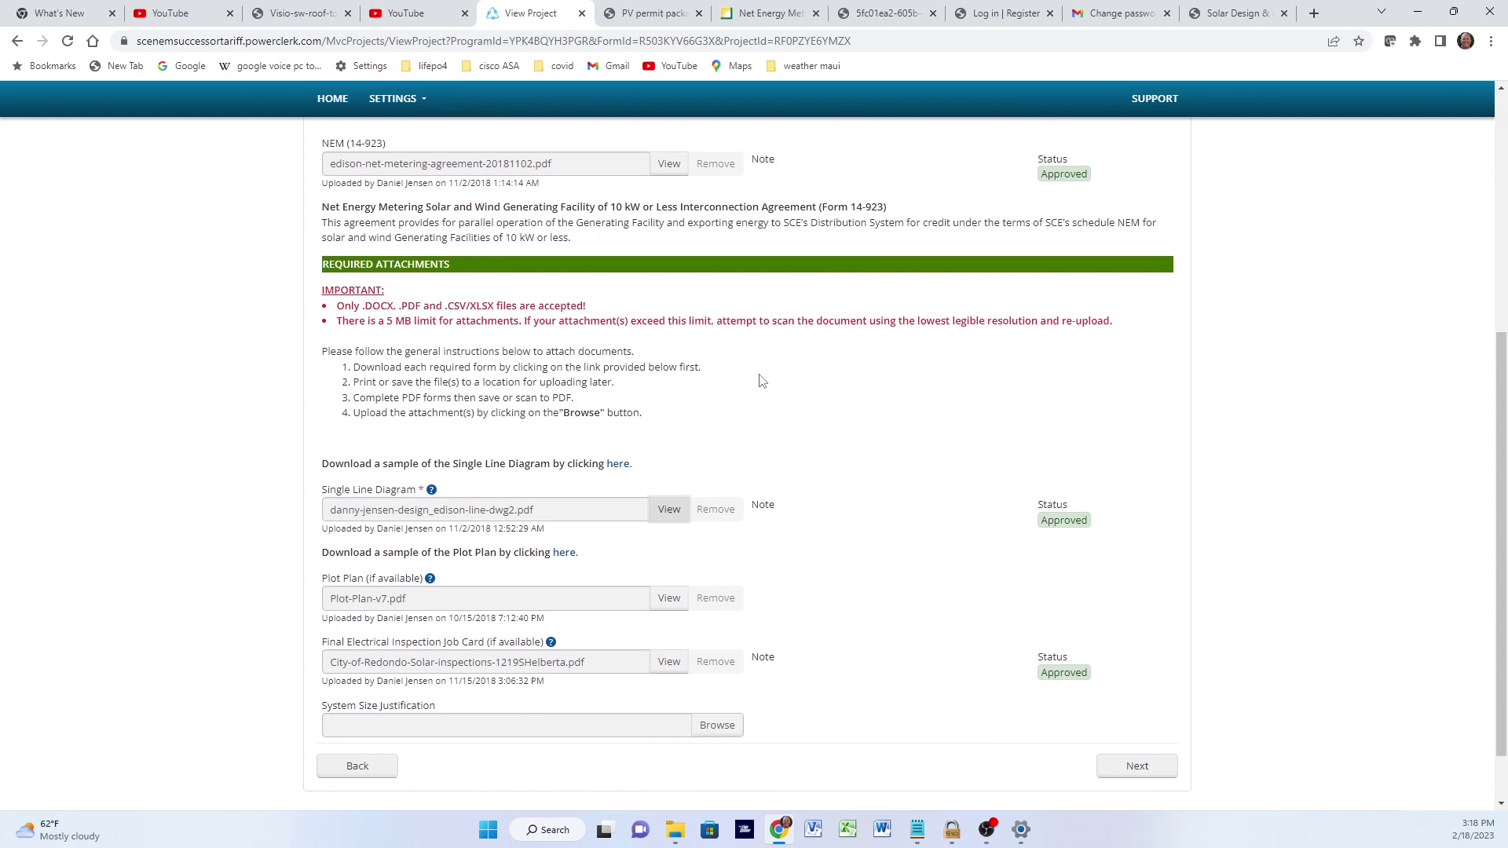
pyautogui.scroll(-1, 762, 381)
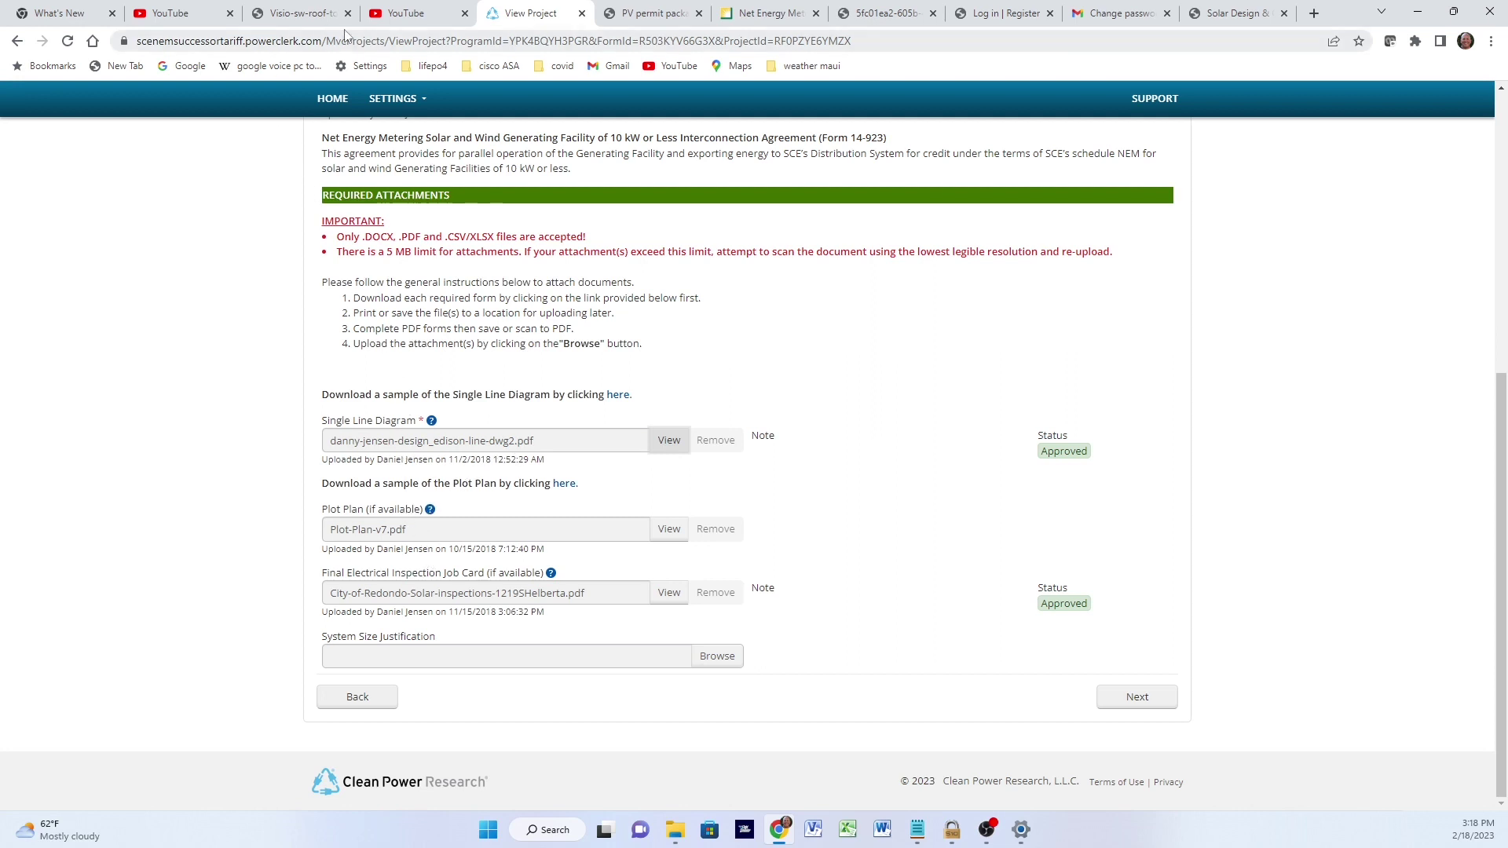
# Zoom the PV permit package single-line diagram to 175% and read its module and inverter tables
pyautogui.click(640, 17)
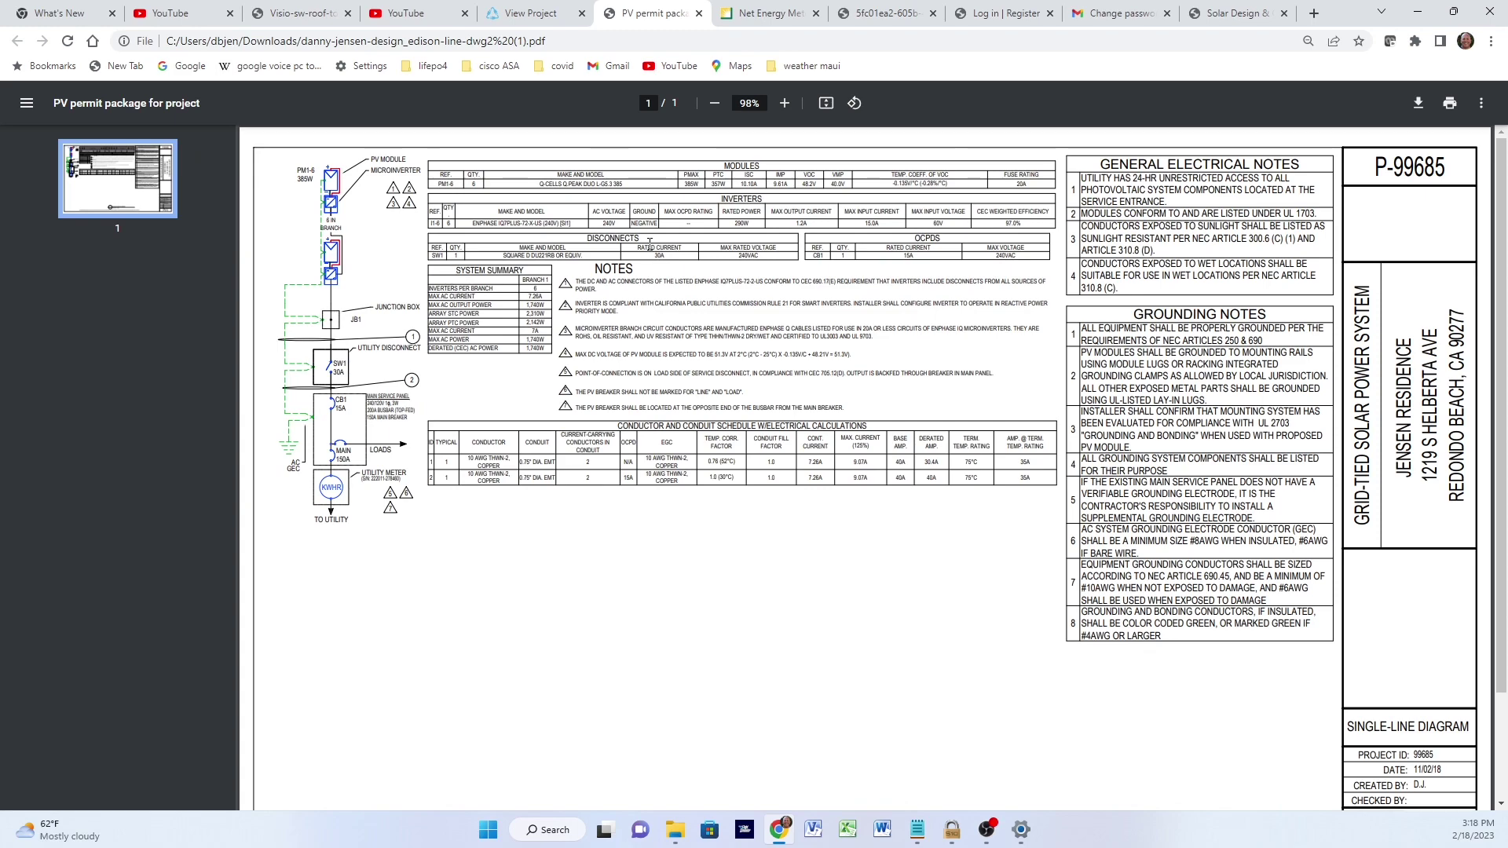
pyautogui.click(787, 104)
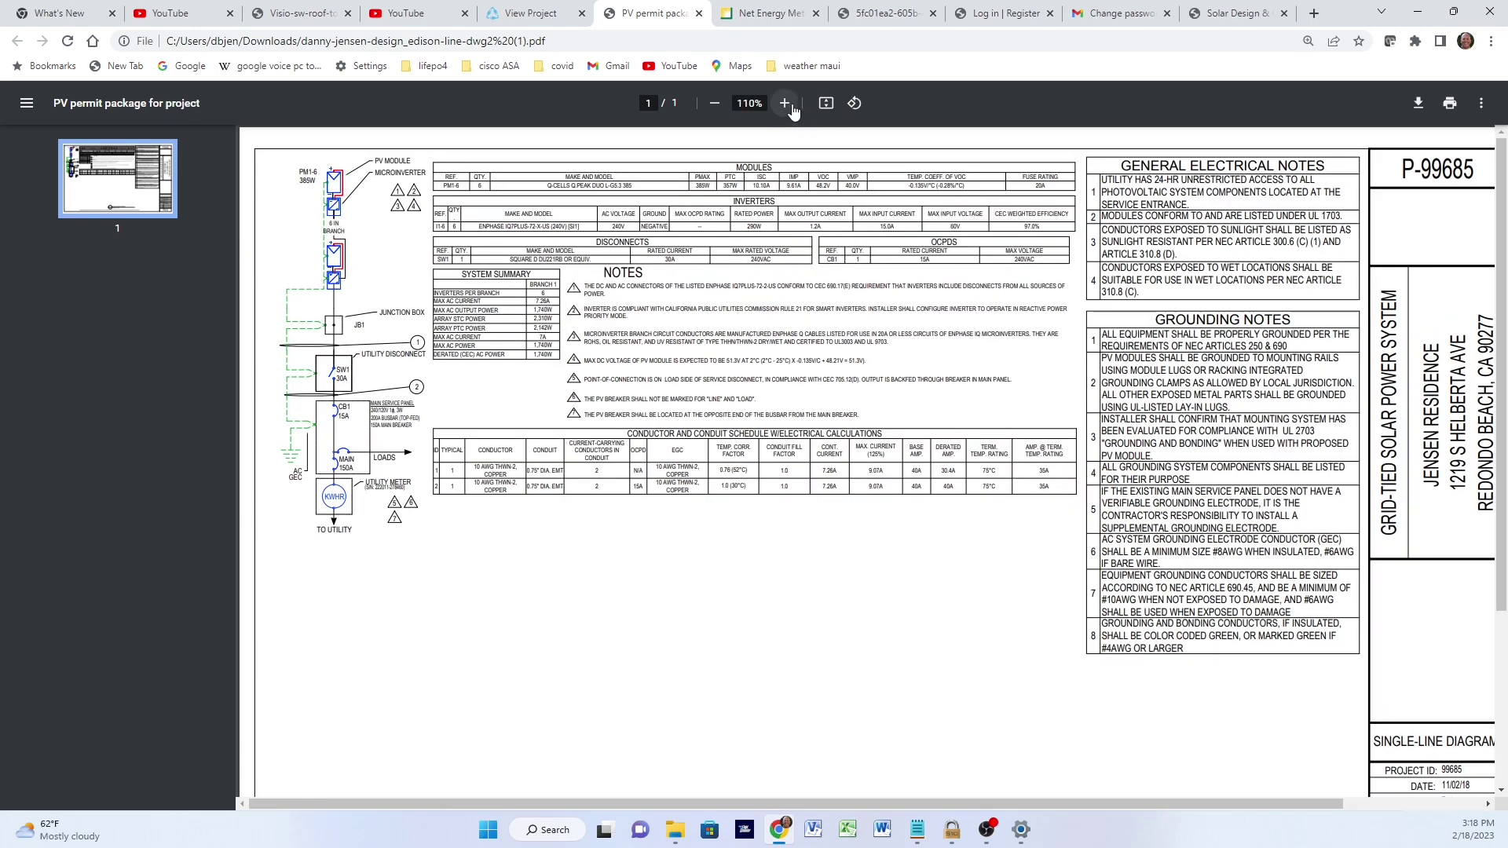
pyautogui.click(787, 104)
pyautogui.click(787, 103)
pyautogui.click(786, 104)
pyautogui.click(786, 104)
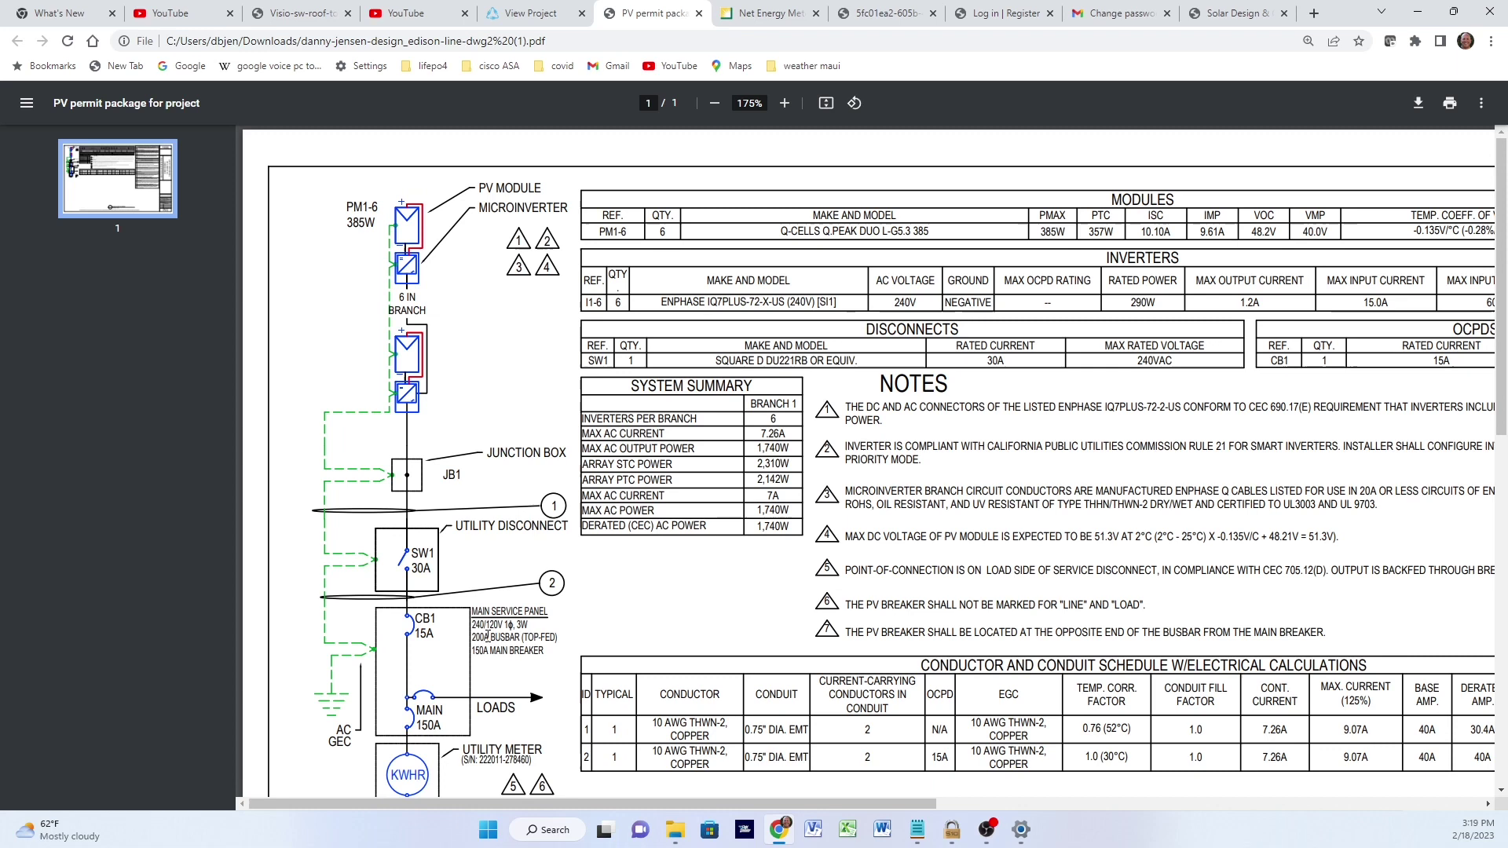
pyautogui.scroll(-1, 483, 637)
pyautogui.scroll(-3, 483, 638)
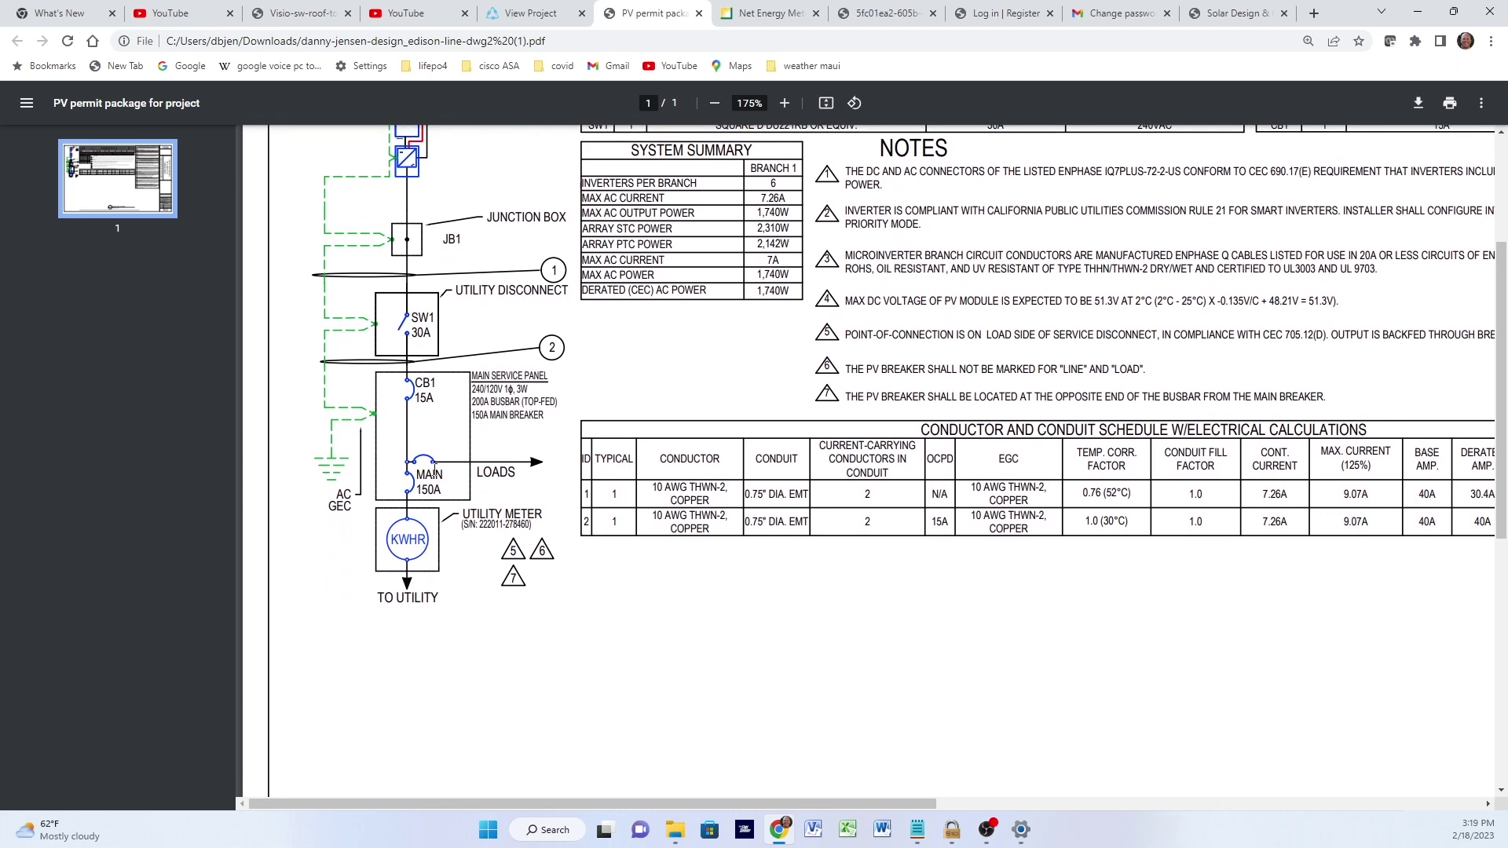
pyautogui.scroll(4, 416, 456)
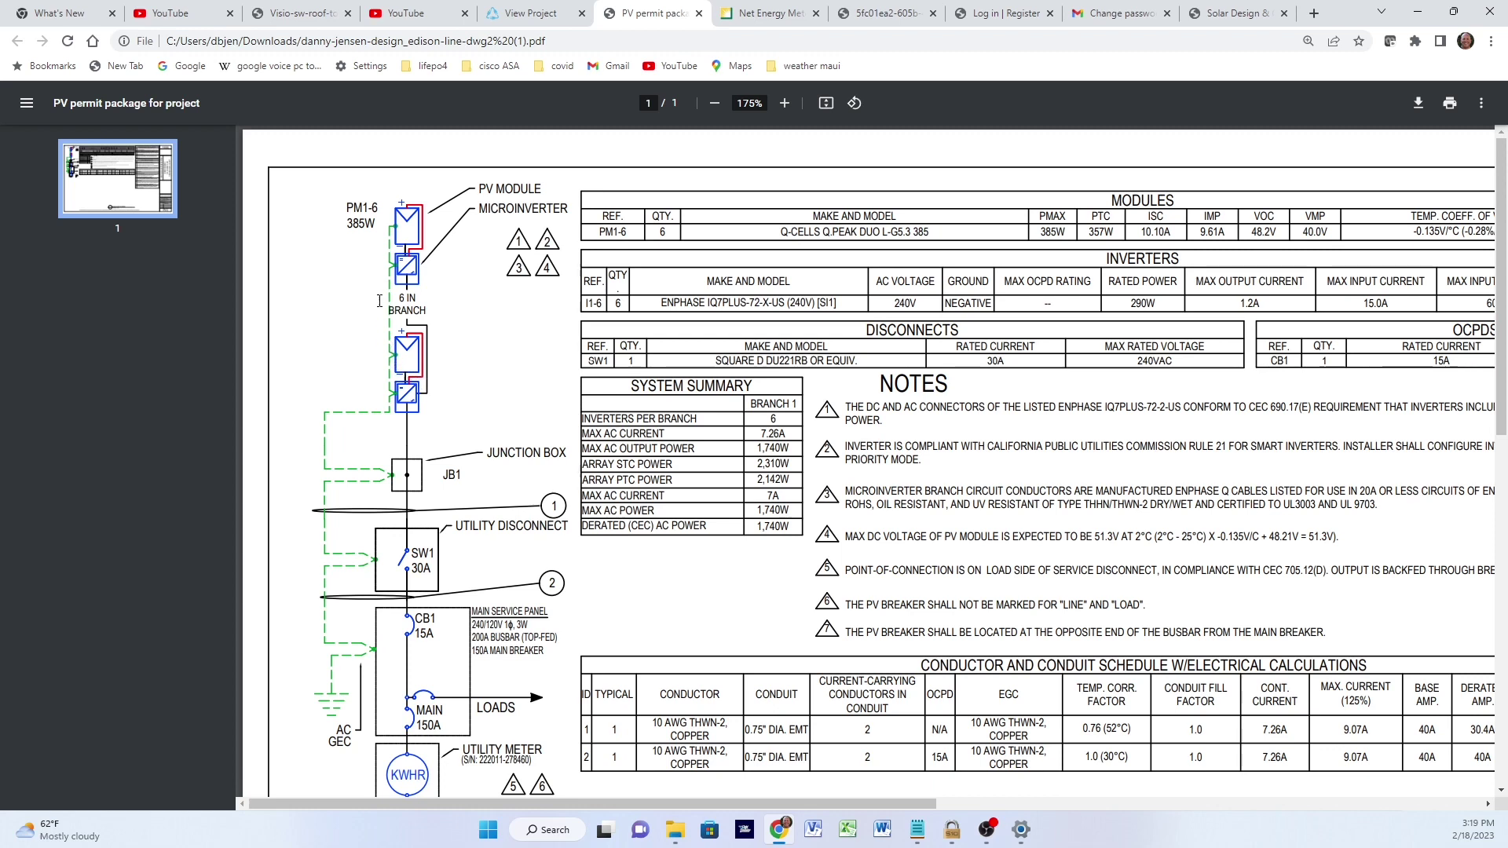
# Zoom Plot-Plan-v7.pdf to 150% and look over the southwest roof layout and fire pathways
pyautogui.click(267, 19)
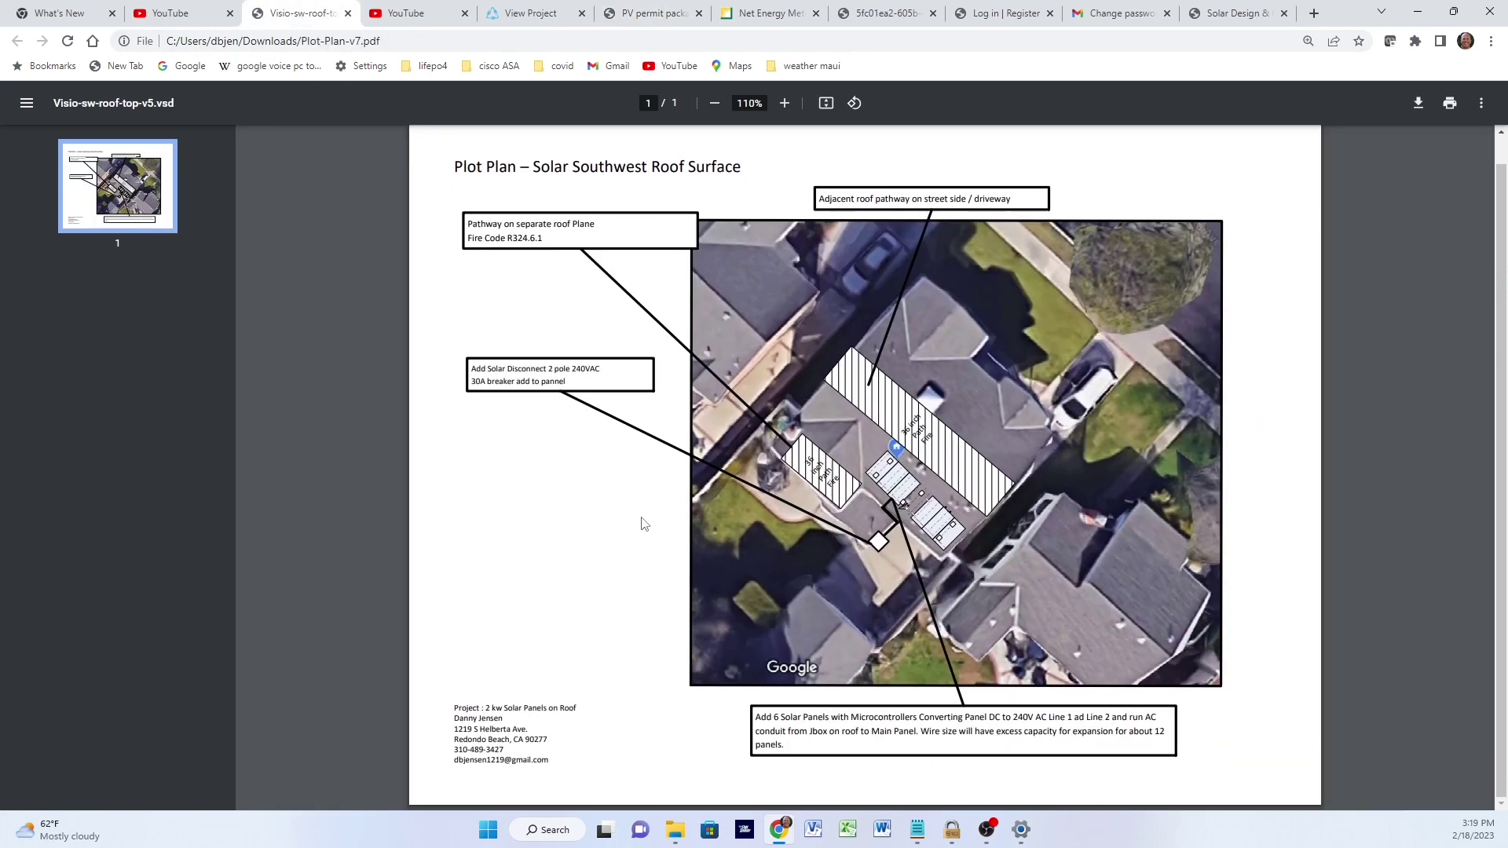
pyautogui.click(784, 103)
pyautogui.click(784, 103)
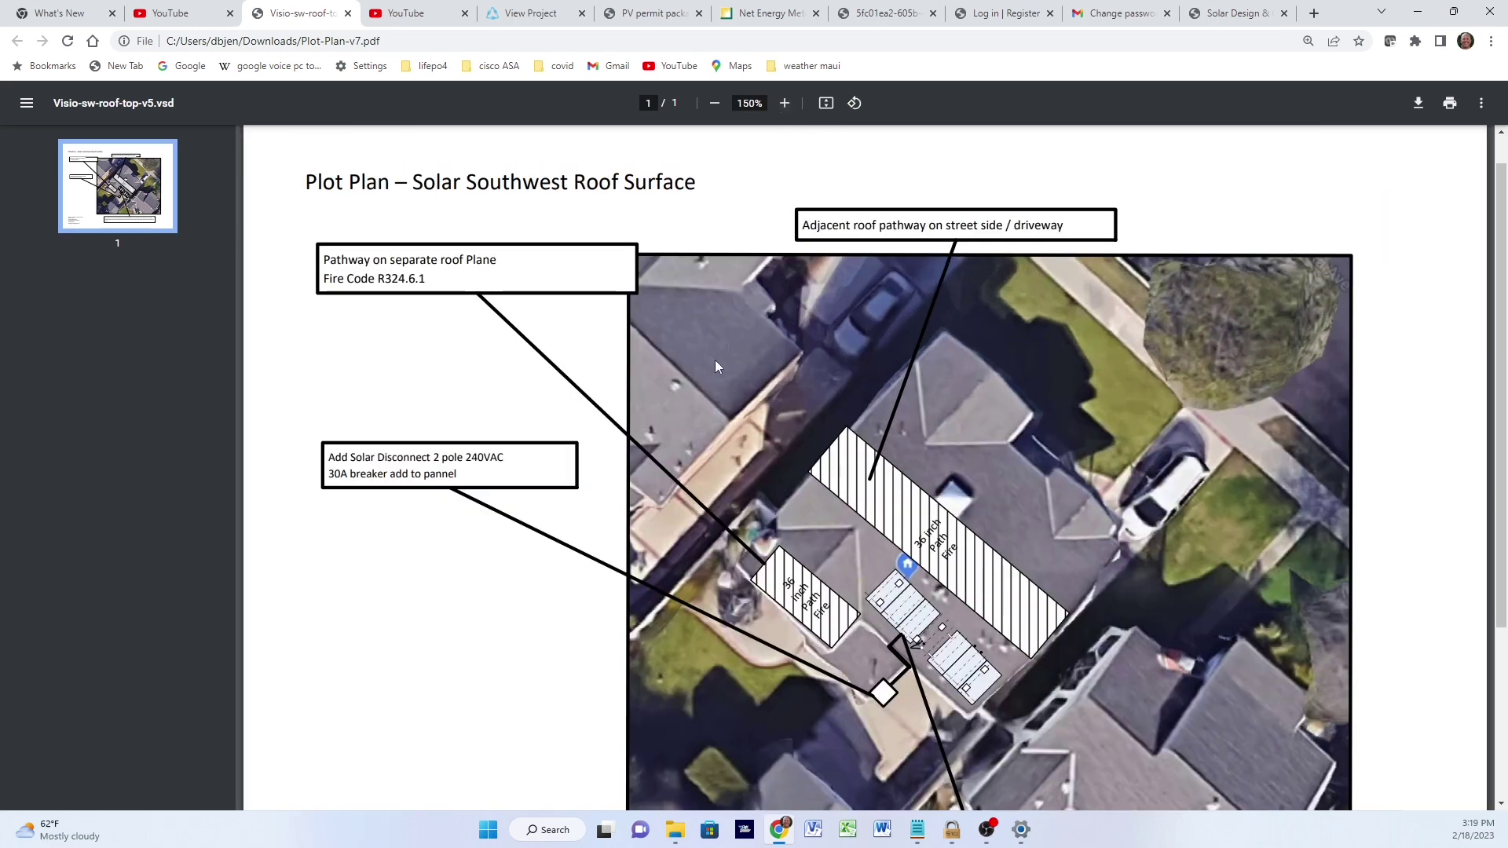
pyautogui.scroll(-2, 715, 362)
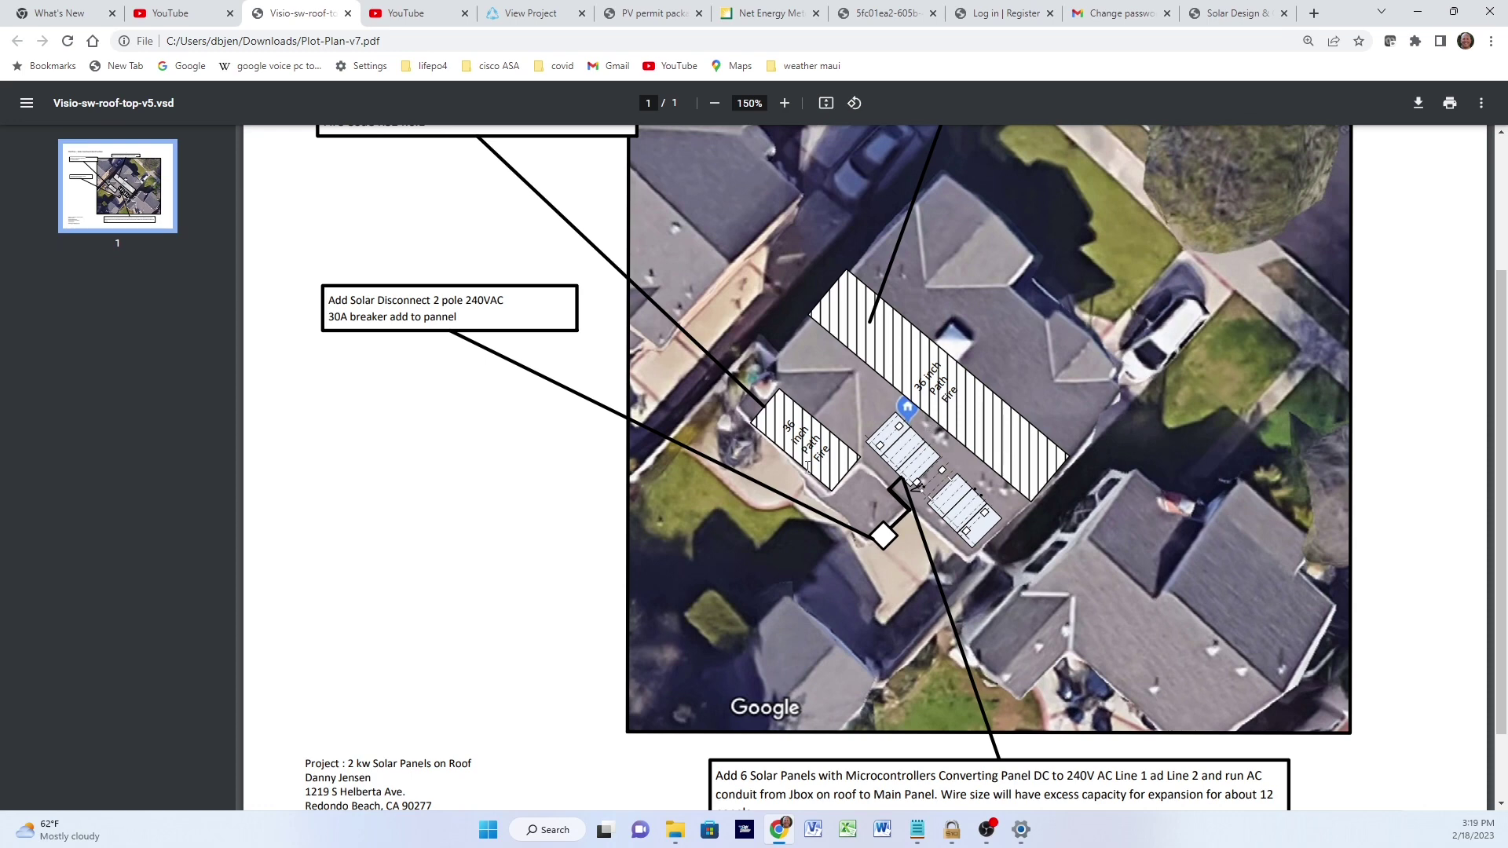
pyautogui.scroll(3, 719, 466)
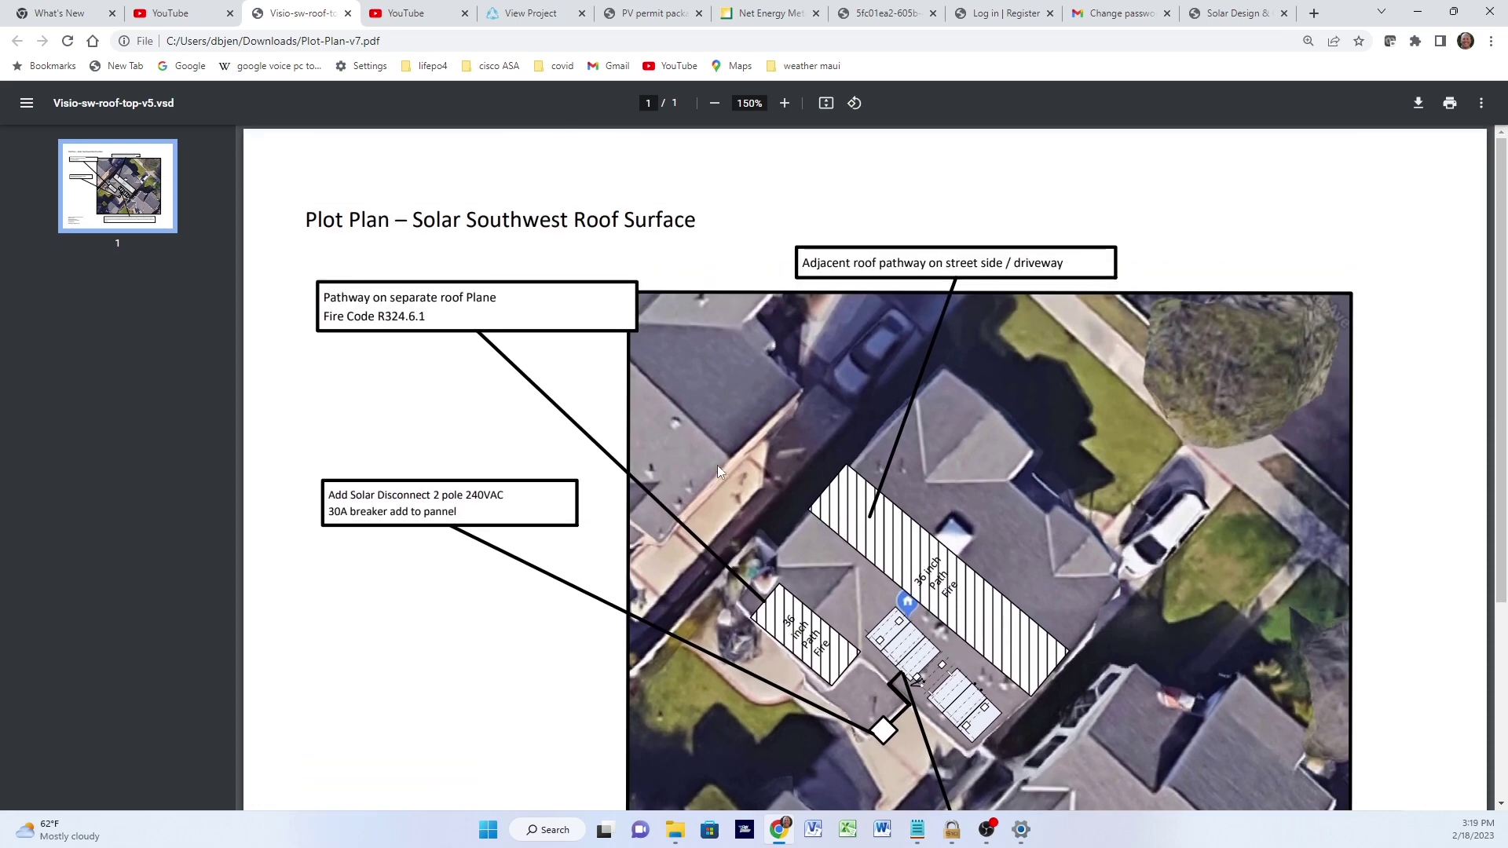
pyautogui.scroll(-3, 713, 465)
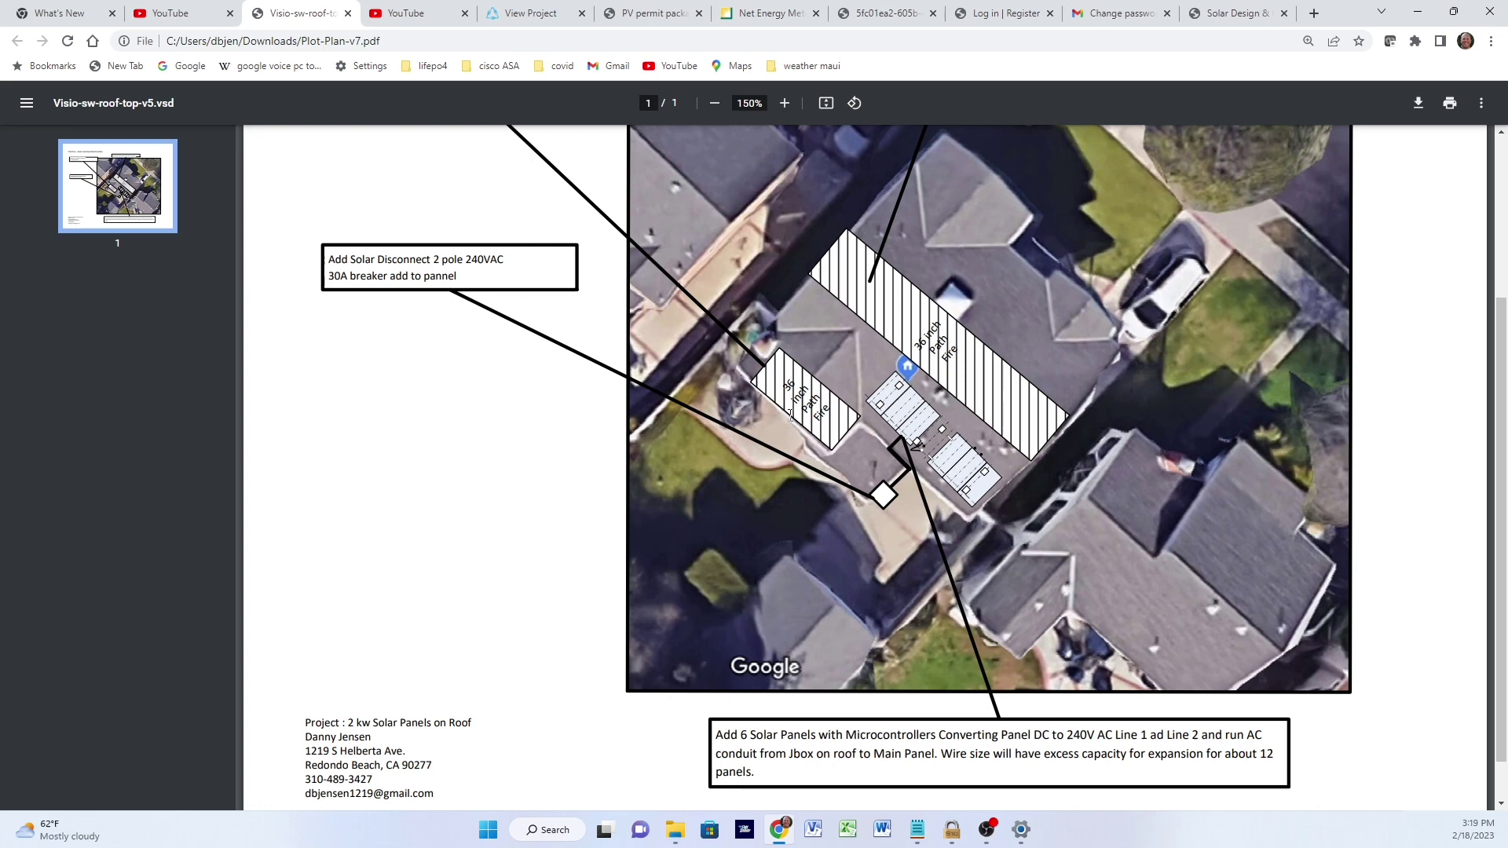
# Step back from Attachments through Rebate Information to the Existing Generating Facility page
pyautogui.click(509, 16)
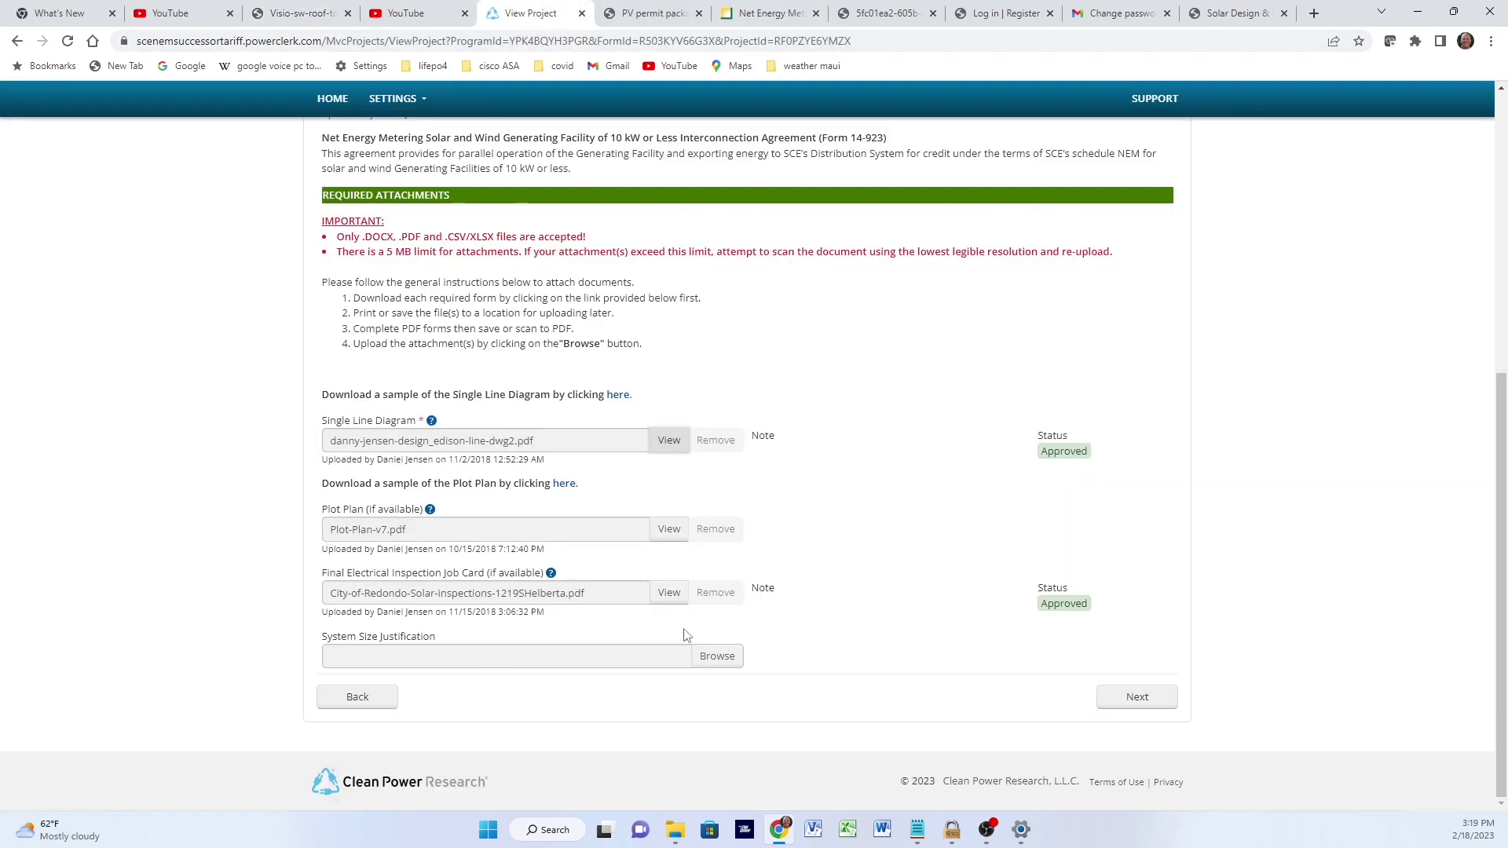
pyautogui.scroll(1, 454, 697)
pyautogui.scroll(-1, 362, 715)
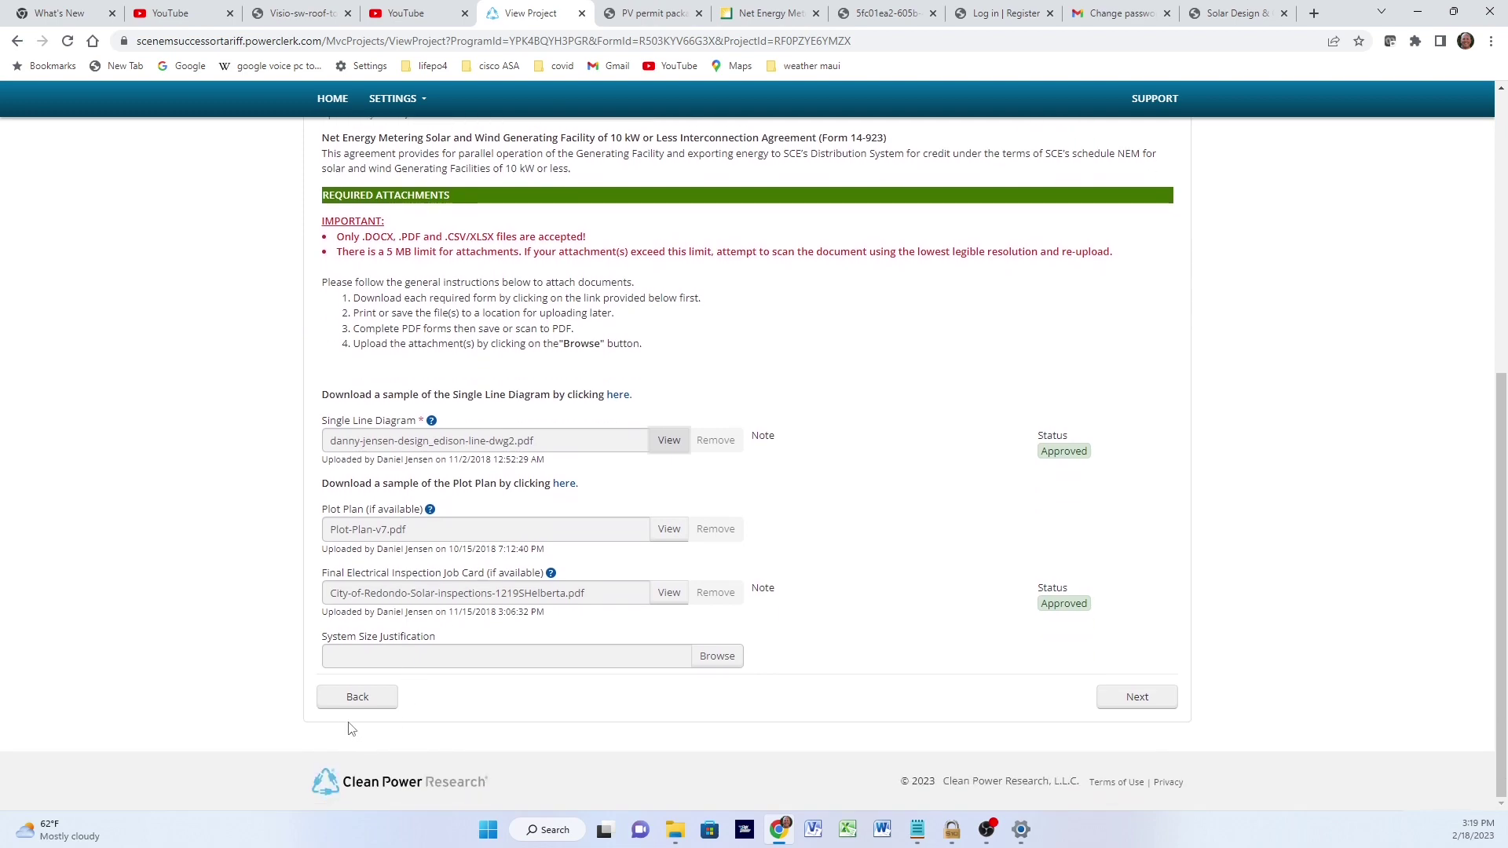
pyautogui.click(356, 698)
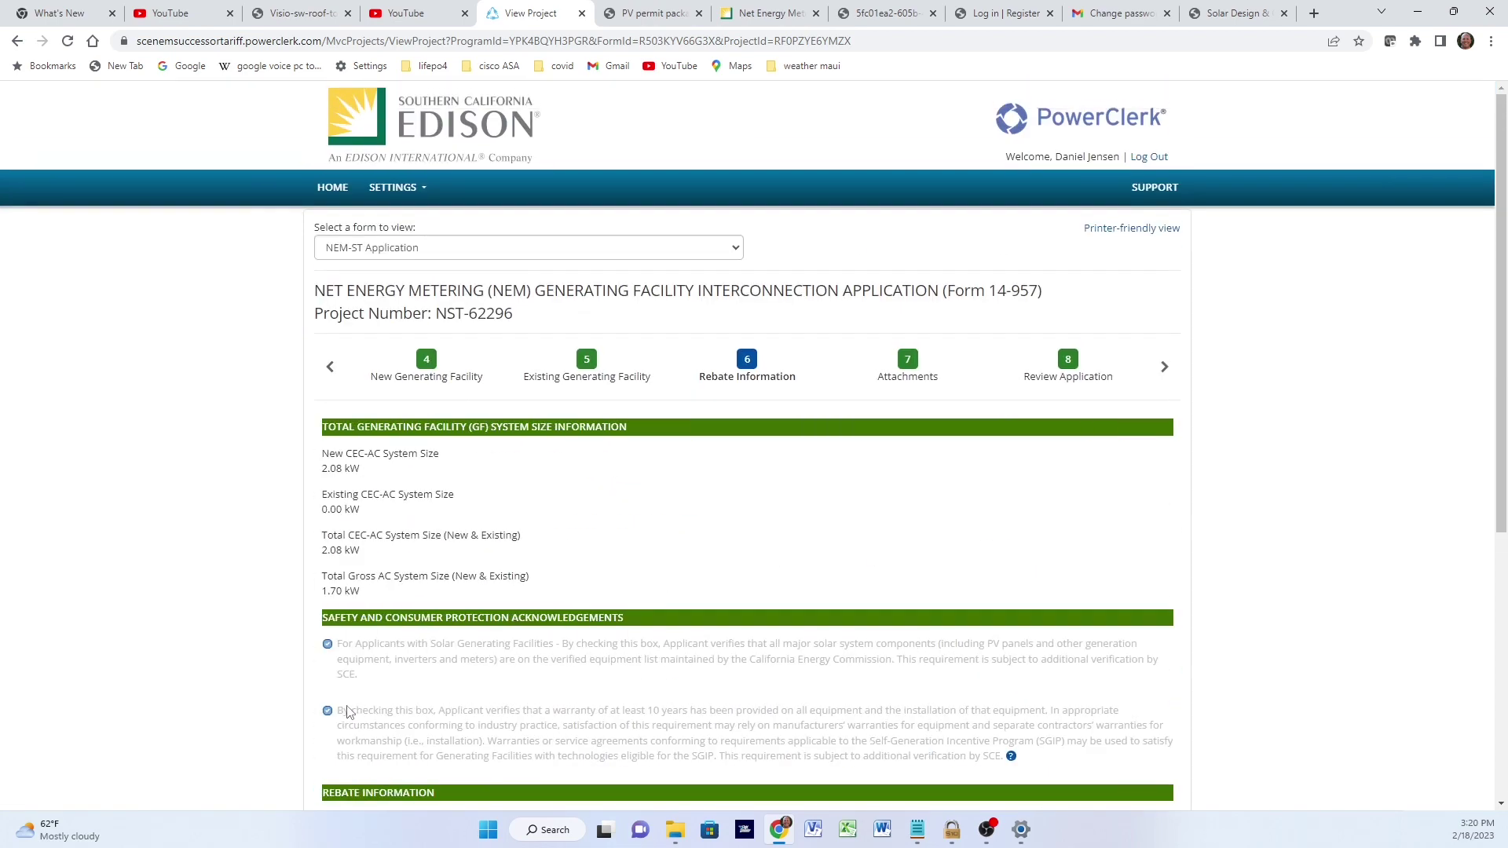
pyautogui.scroll(-5, 378, 644)
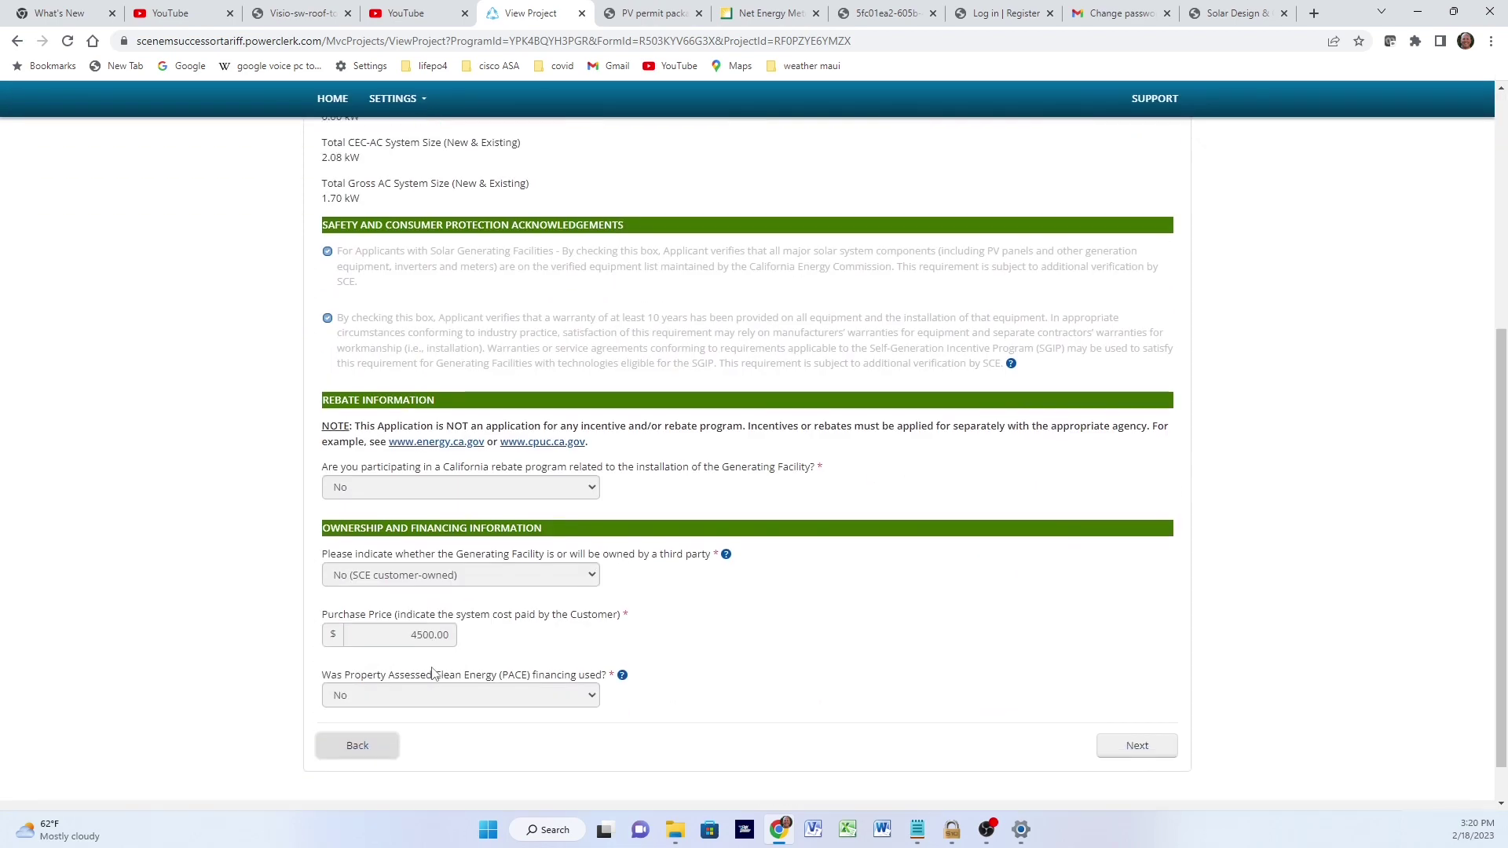
pyautogui.click(367, 689)
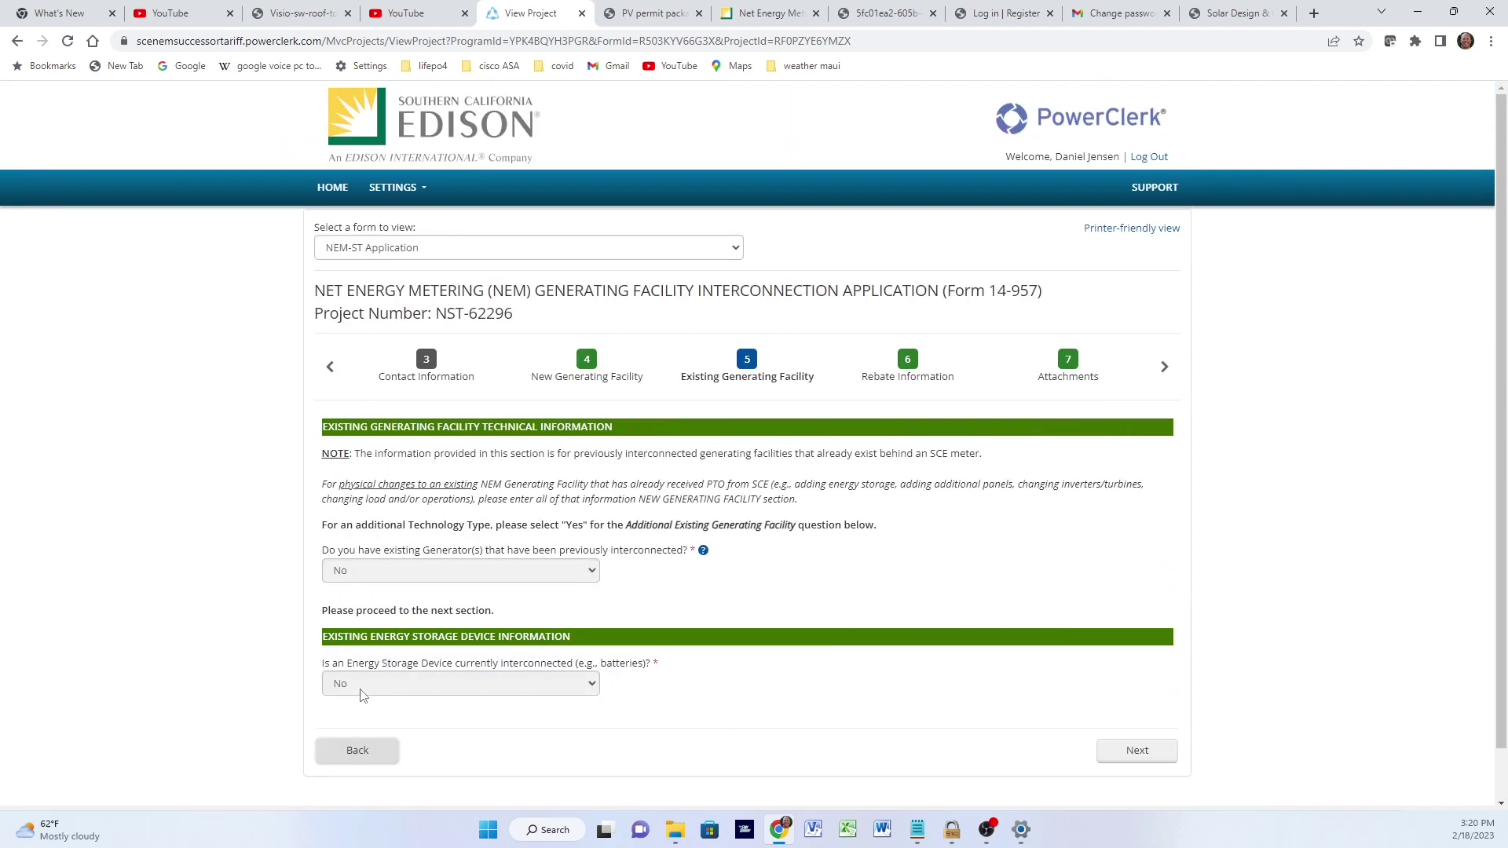
pyautogui.scroll(-1, 344, 611)
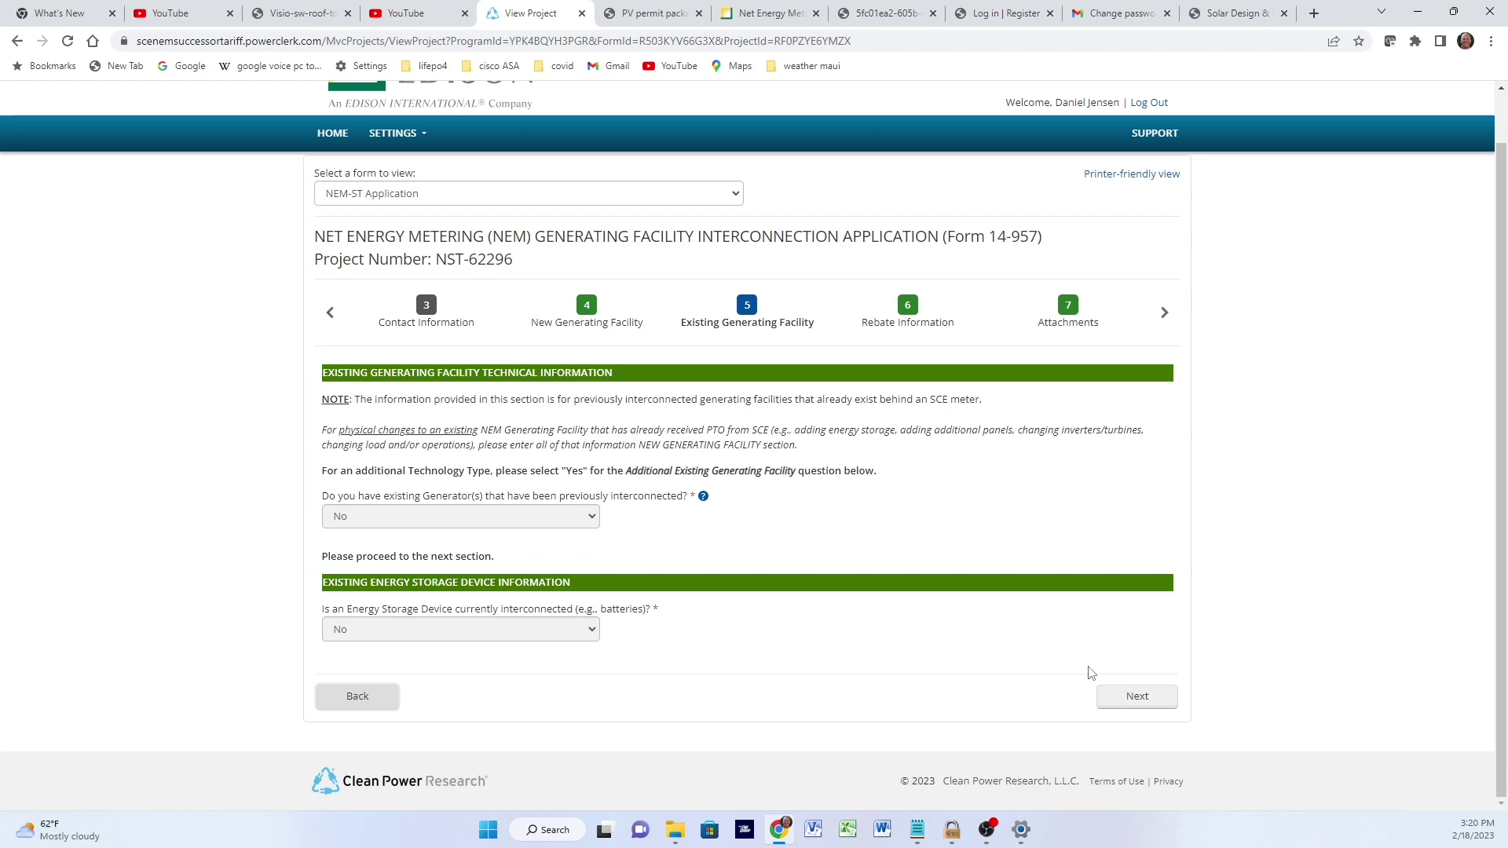
# Advance the application forward through Rebate Information to the Attachments step
pyautogui.click(1123, 696)
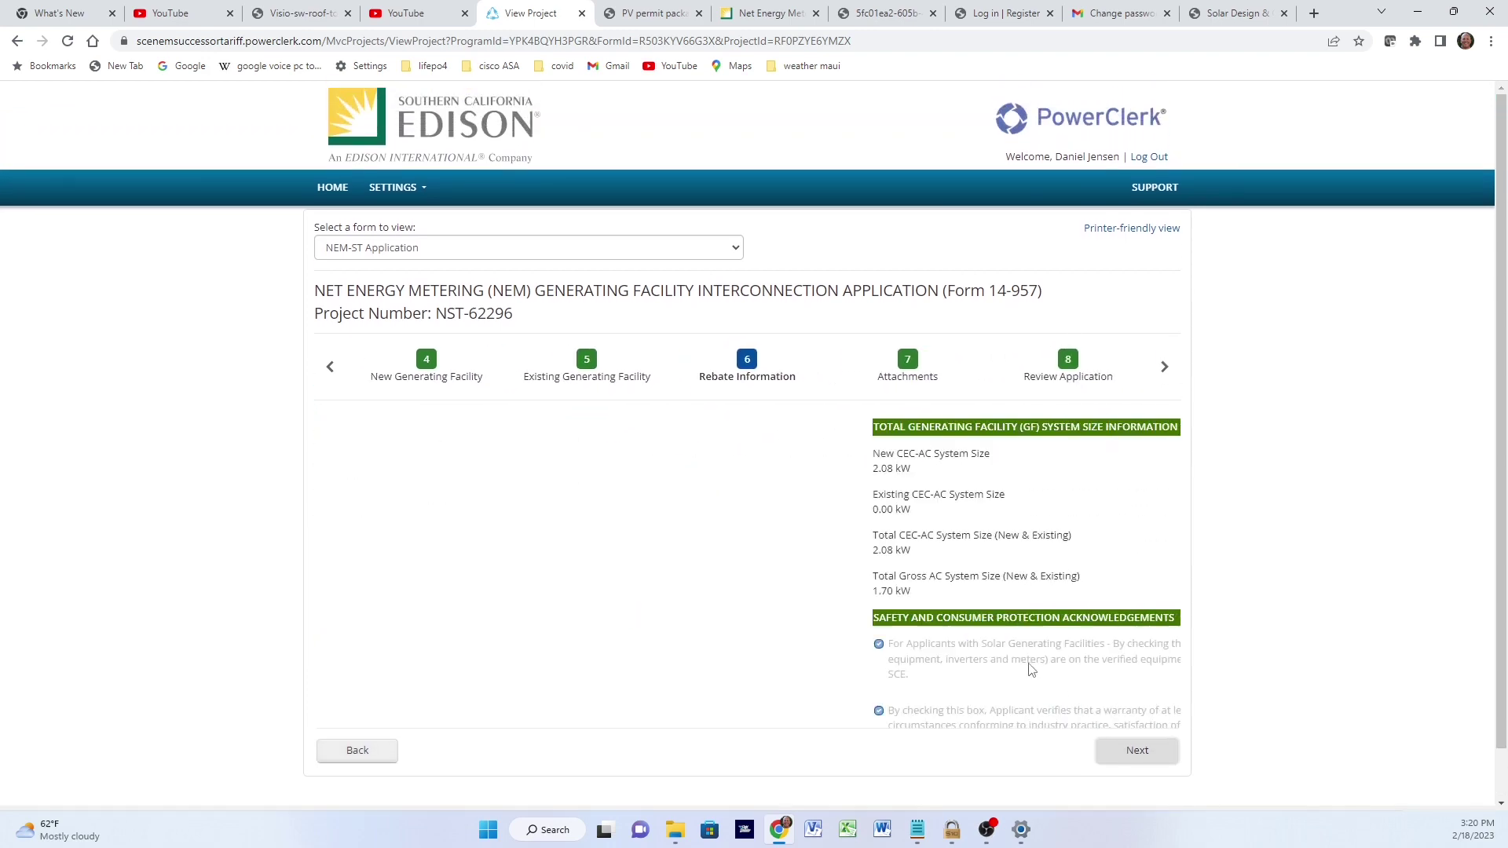
pyautogui.scroll(-5, 553, 550)
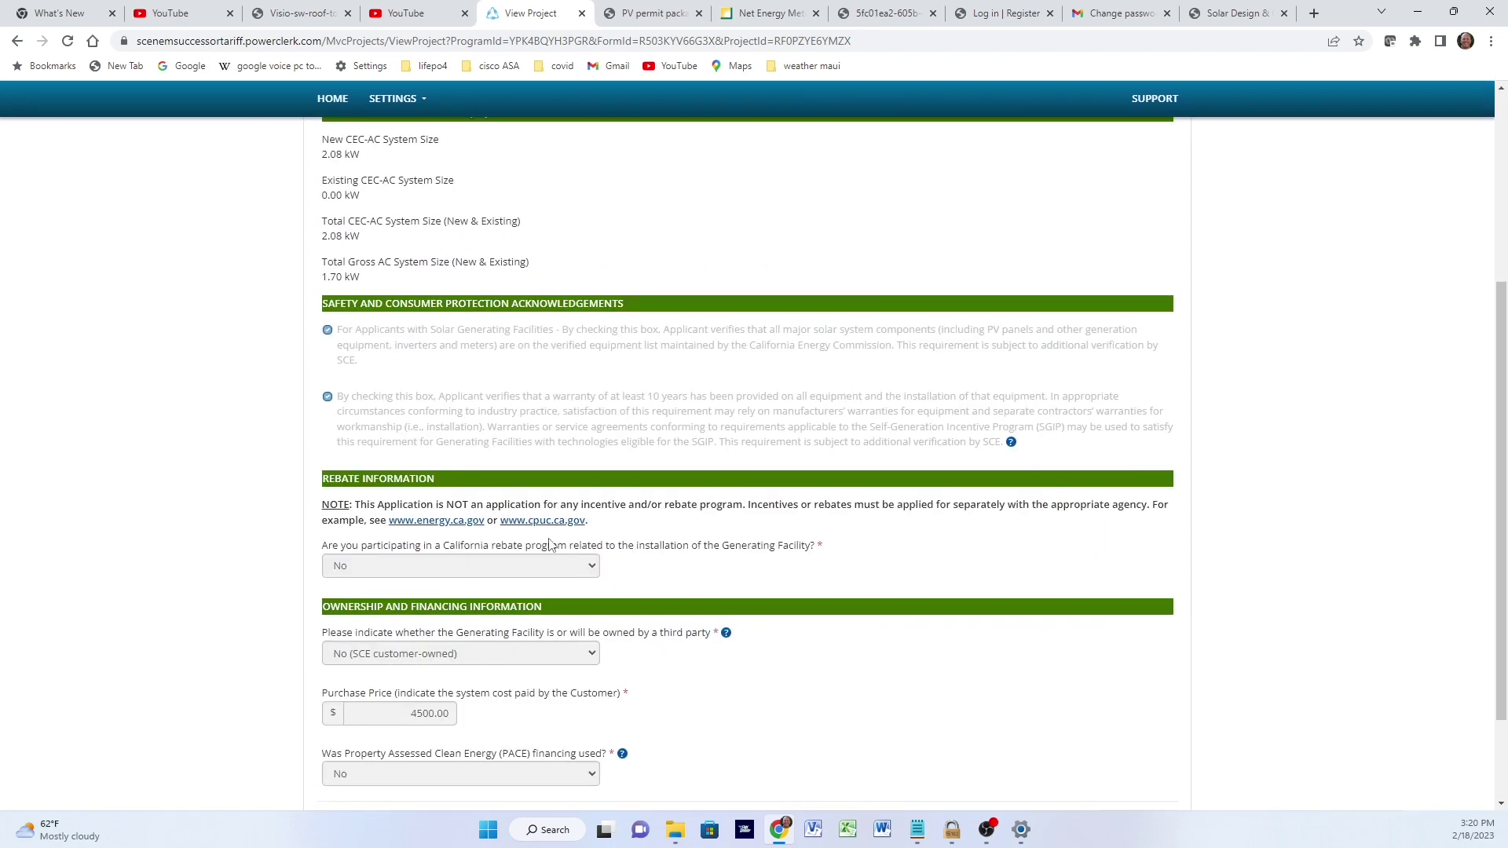
pyautogui.scroll(-1, 590, 553)
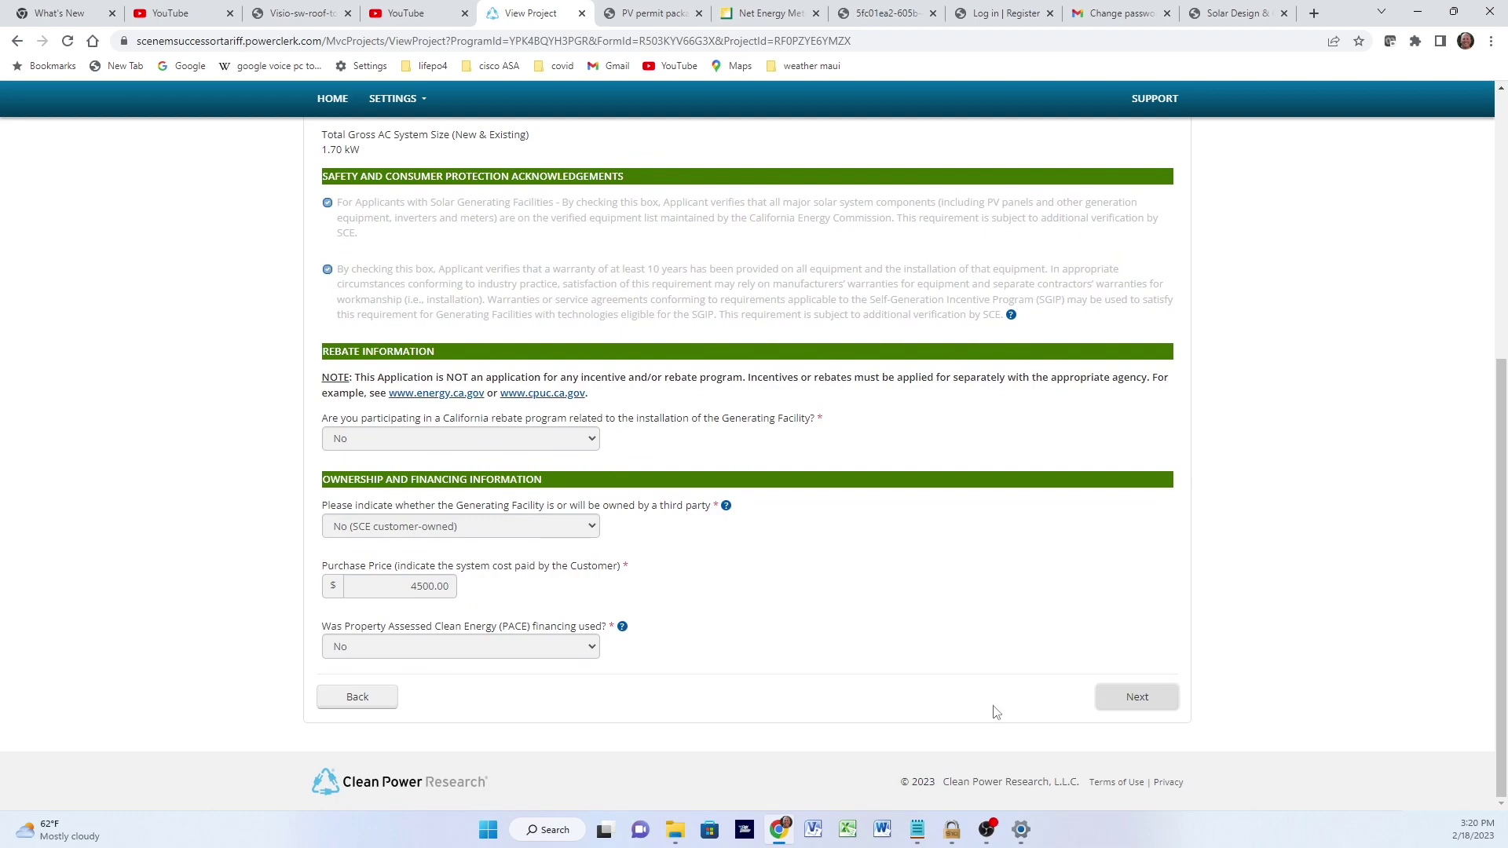
pyautogui.click(1136, 698)
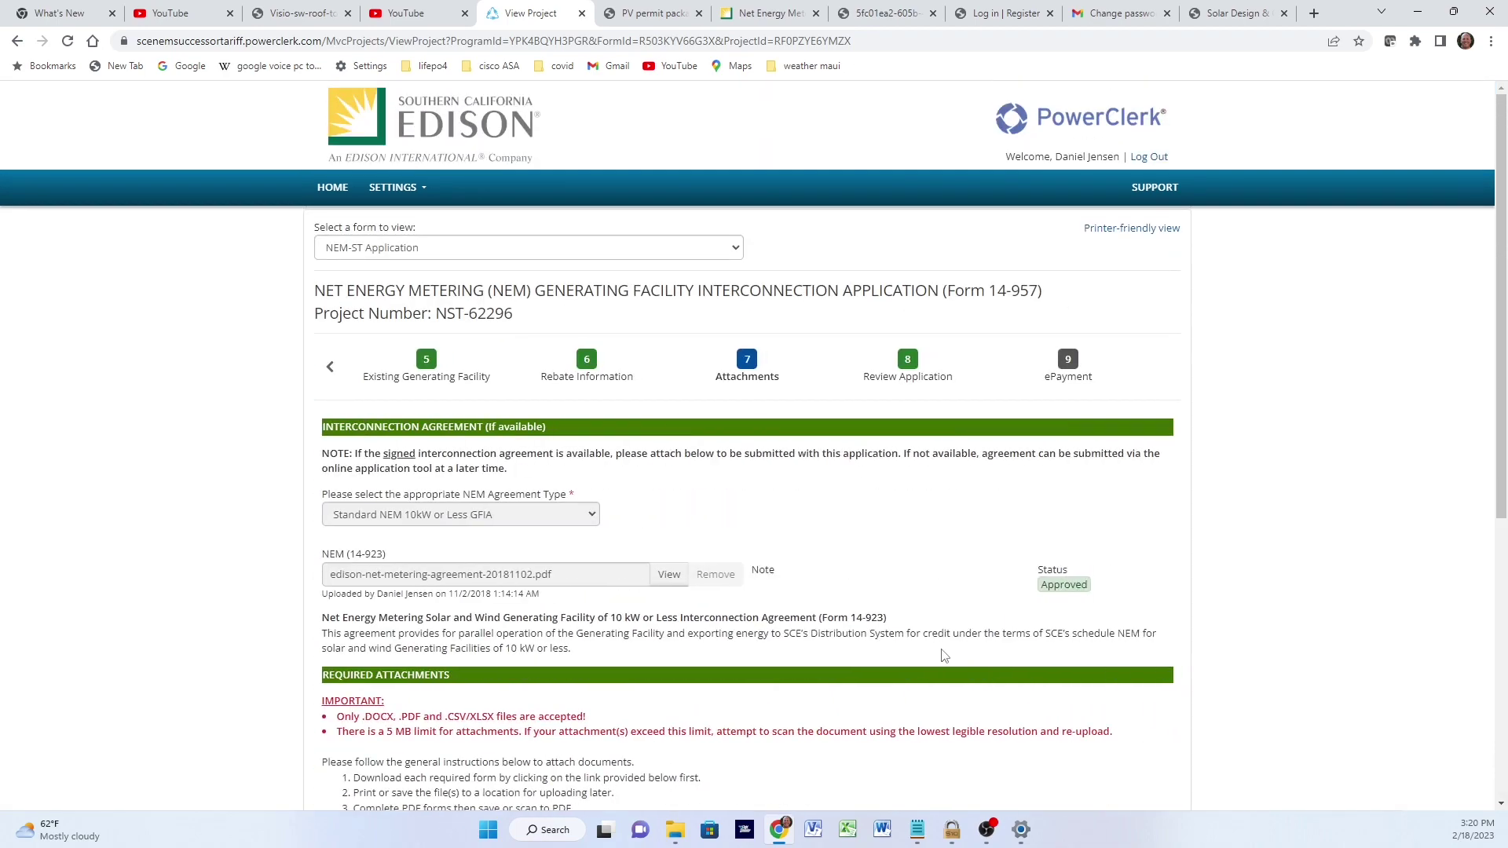
pyautogui.scroll(-4, 674, 594)
pyautogui.scroll(4, 657, 593)
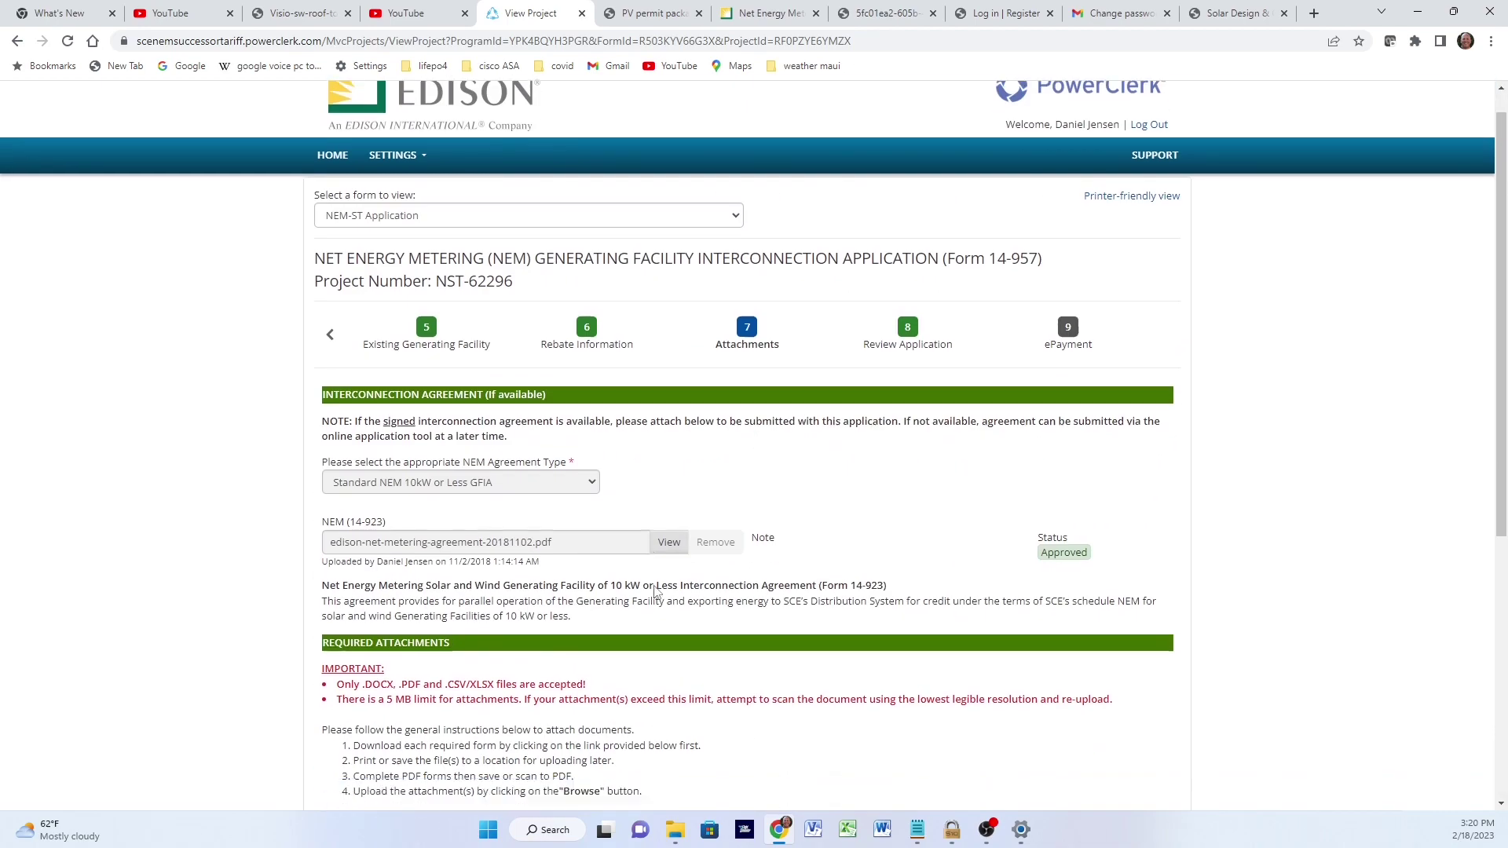
pyautogui.scroll(-6, 657, 593)
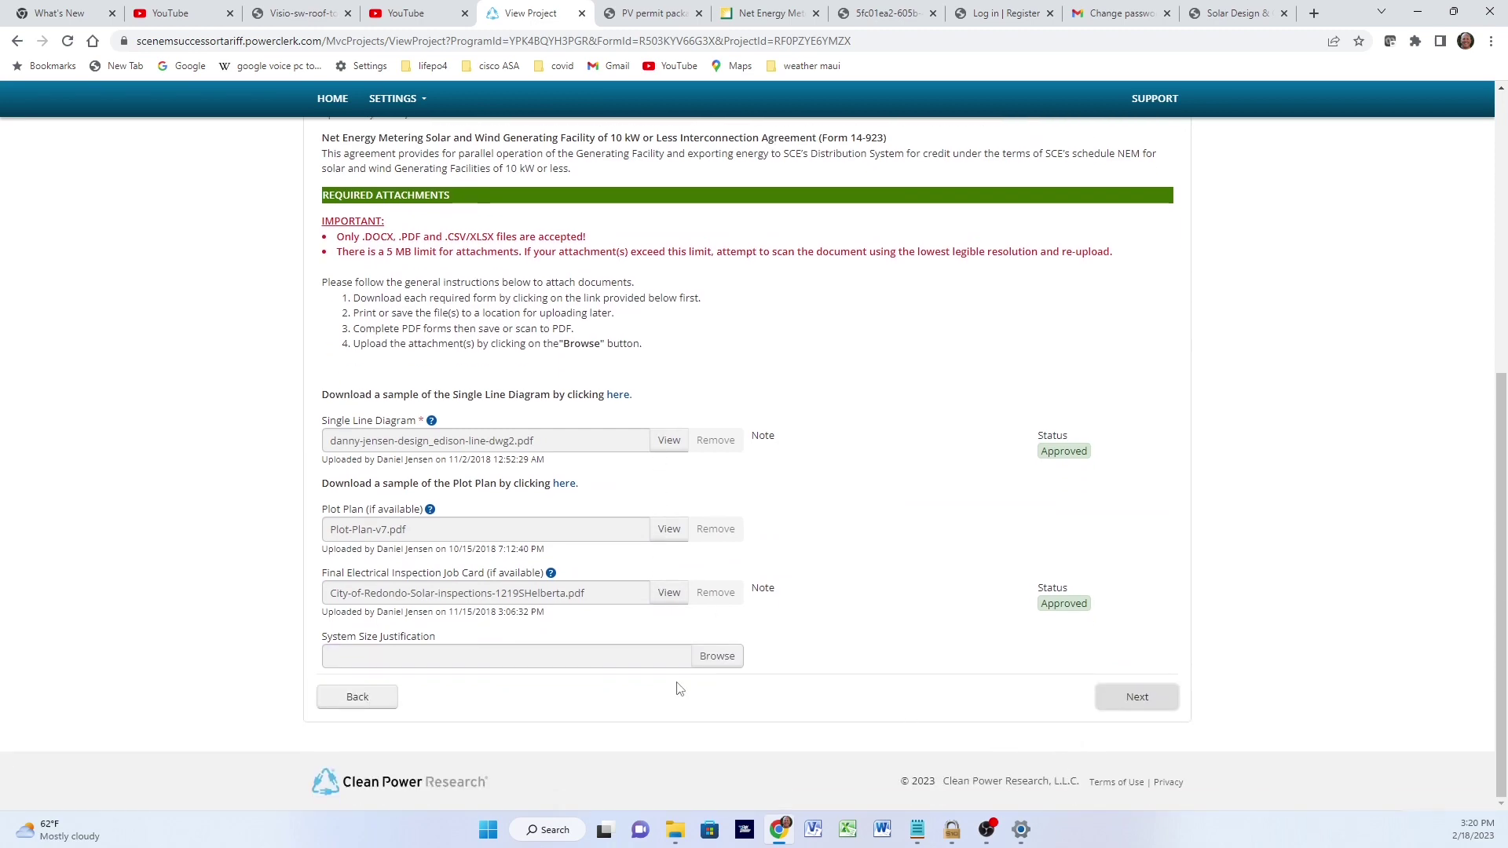
# Return through Rebate Information to Existing Generating Facility, showing No for prior generators and storage
pyautogui.click(362, 702)
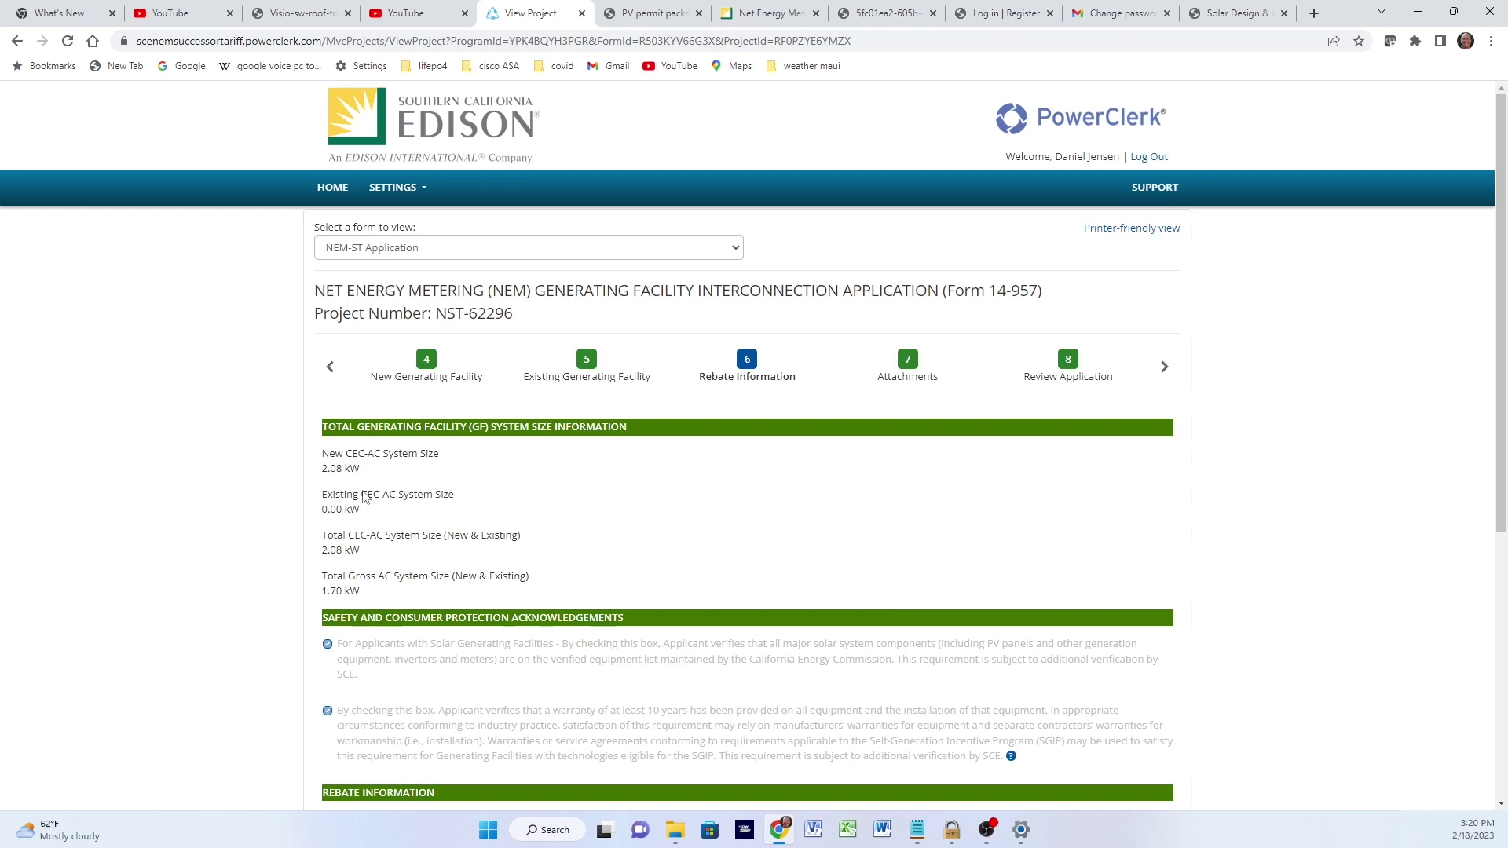
pyautogui.scroll(-5, 453, 552)
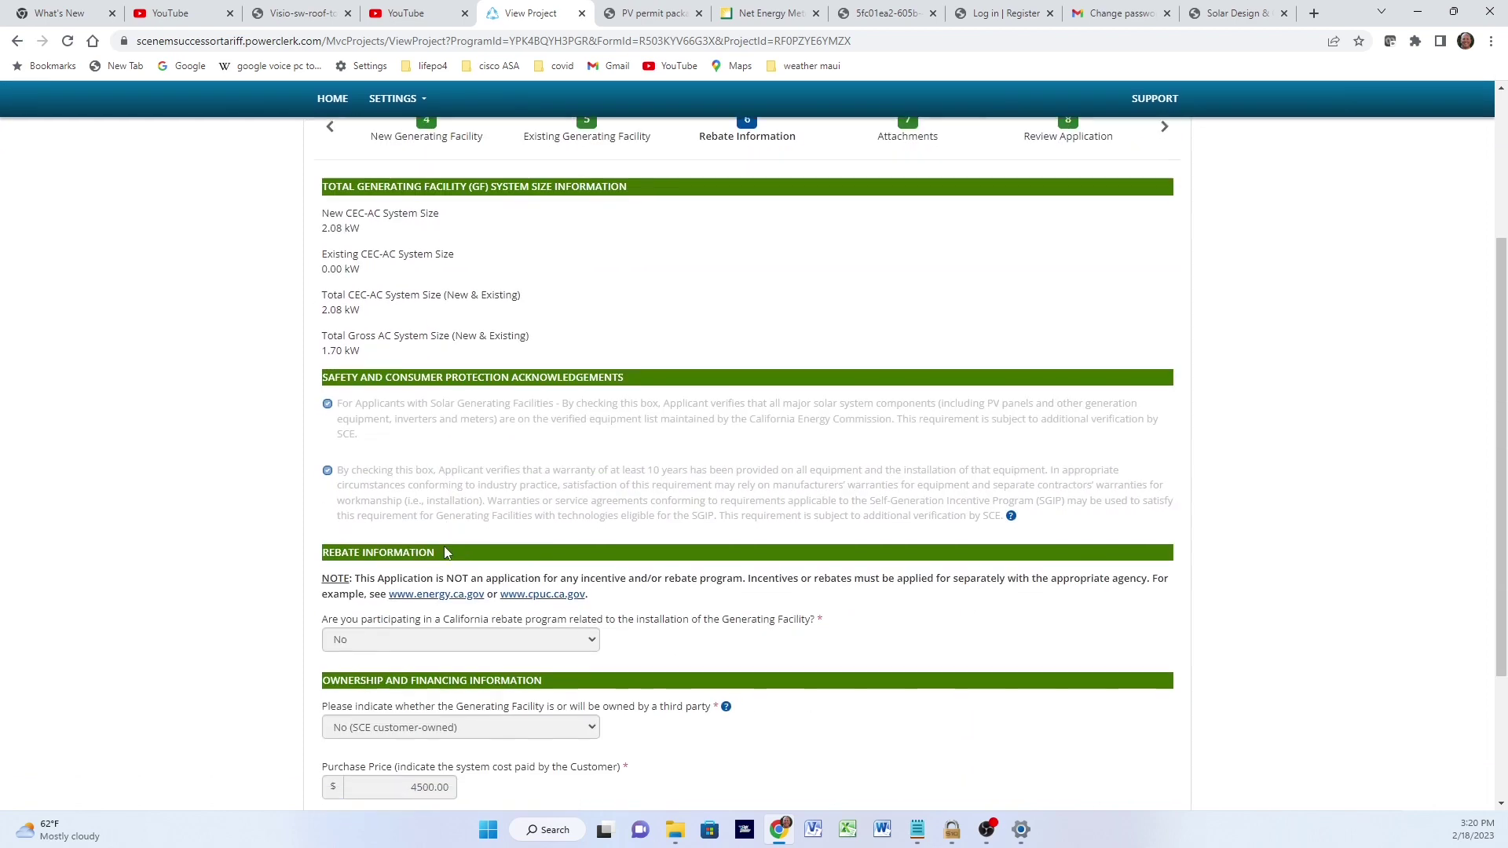
pyautogui.scroll(6, 440, 552)
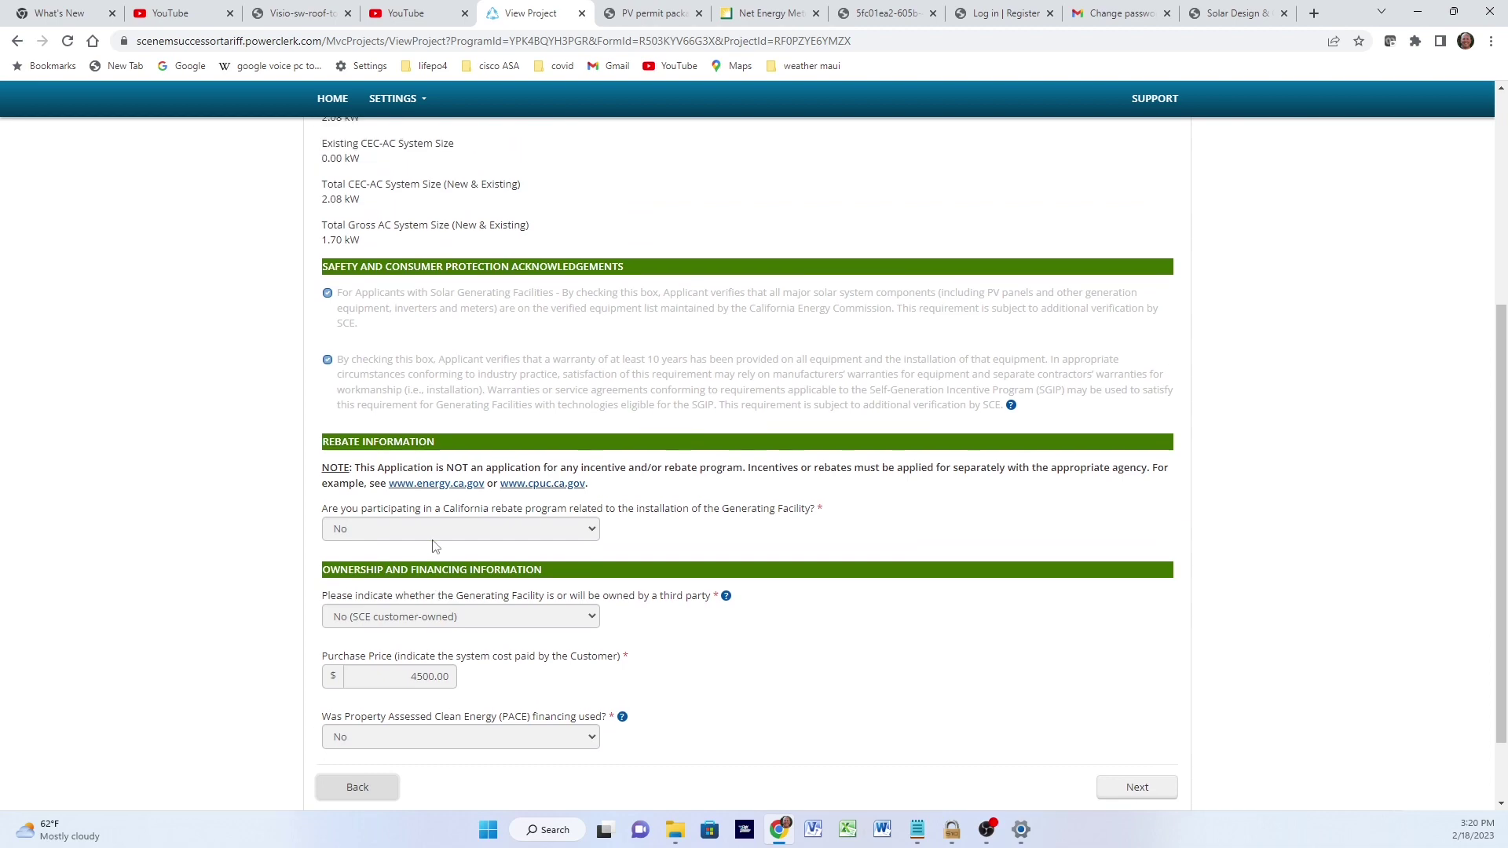
pyautogui.scroll(-8, 617, 711)
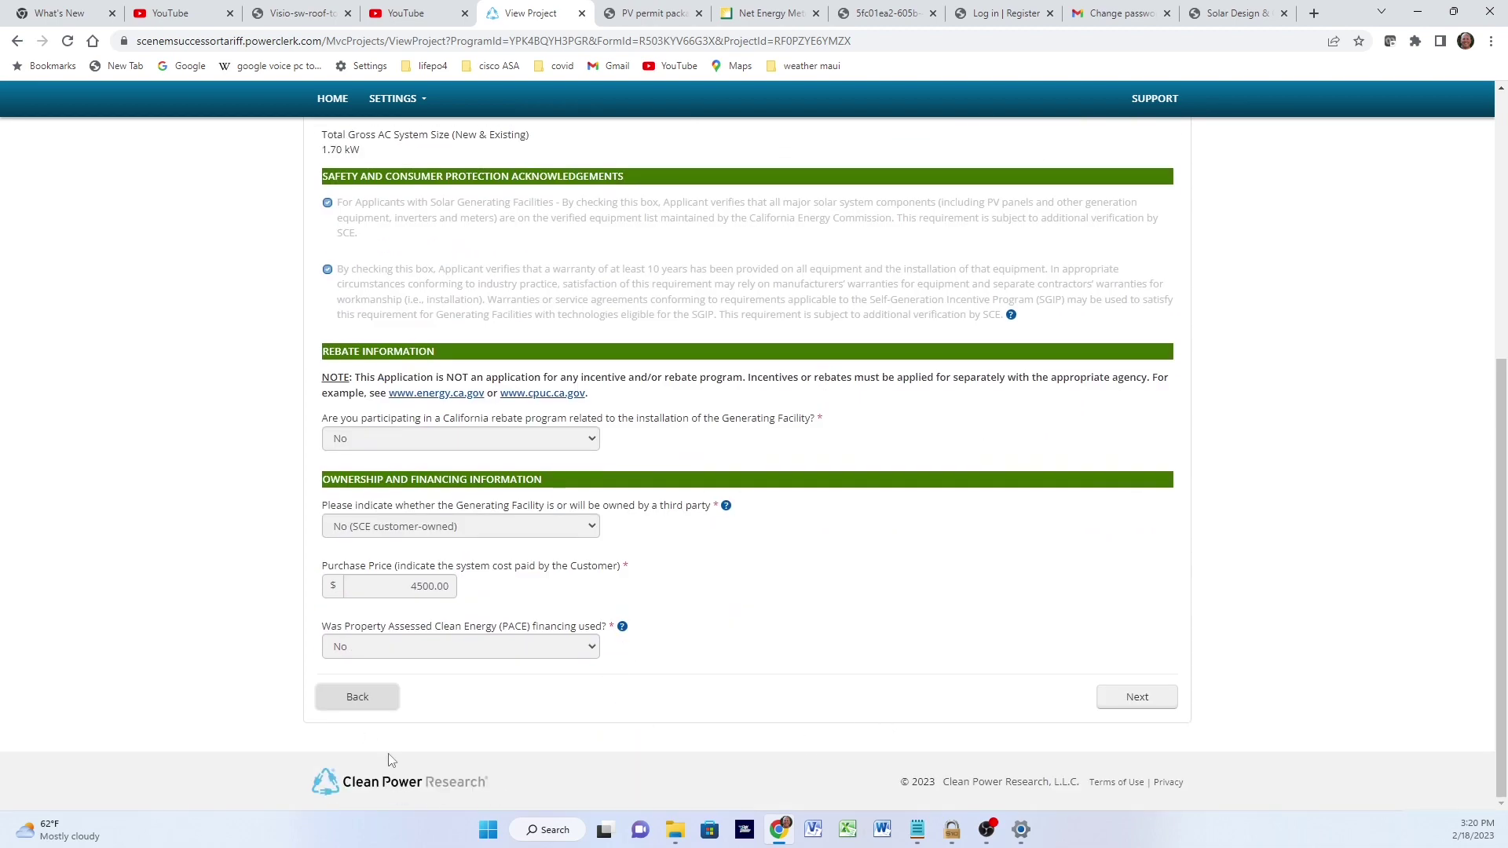
pyautogui.click(337, 704)
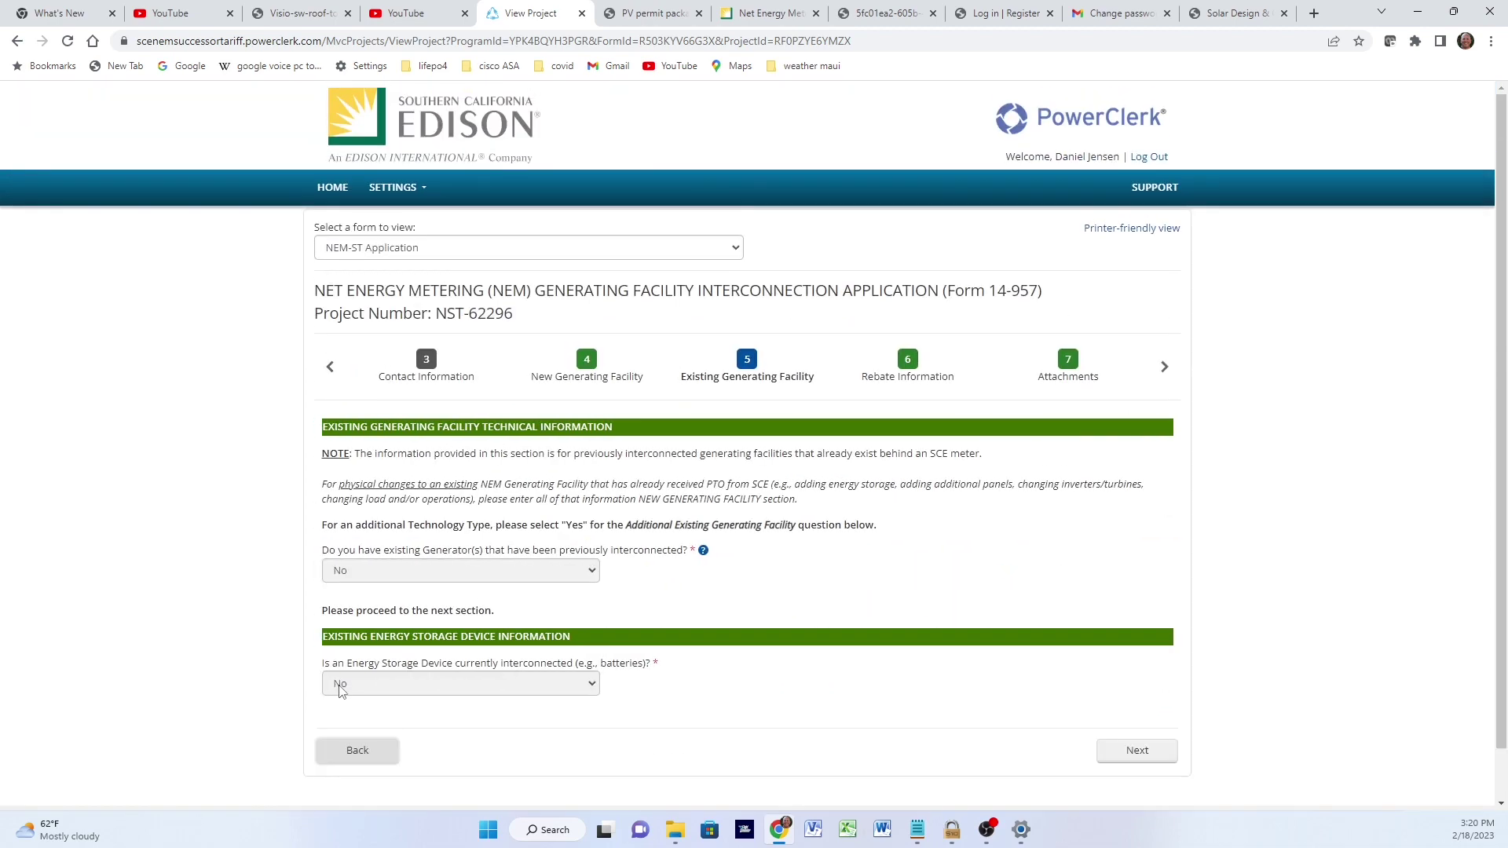
pyautogui.scroll(-2, 346, 668)
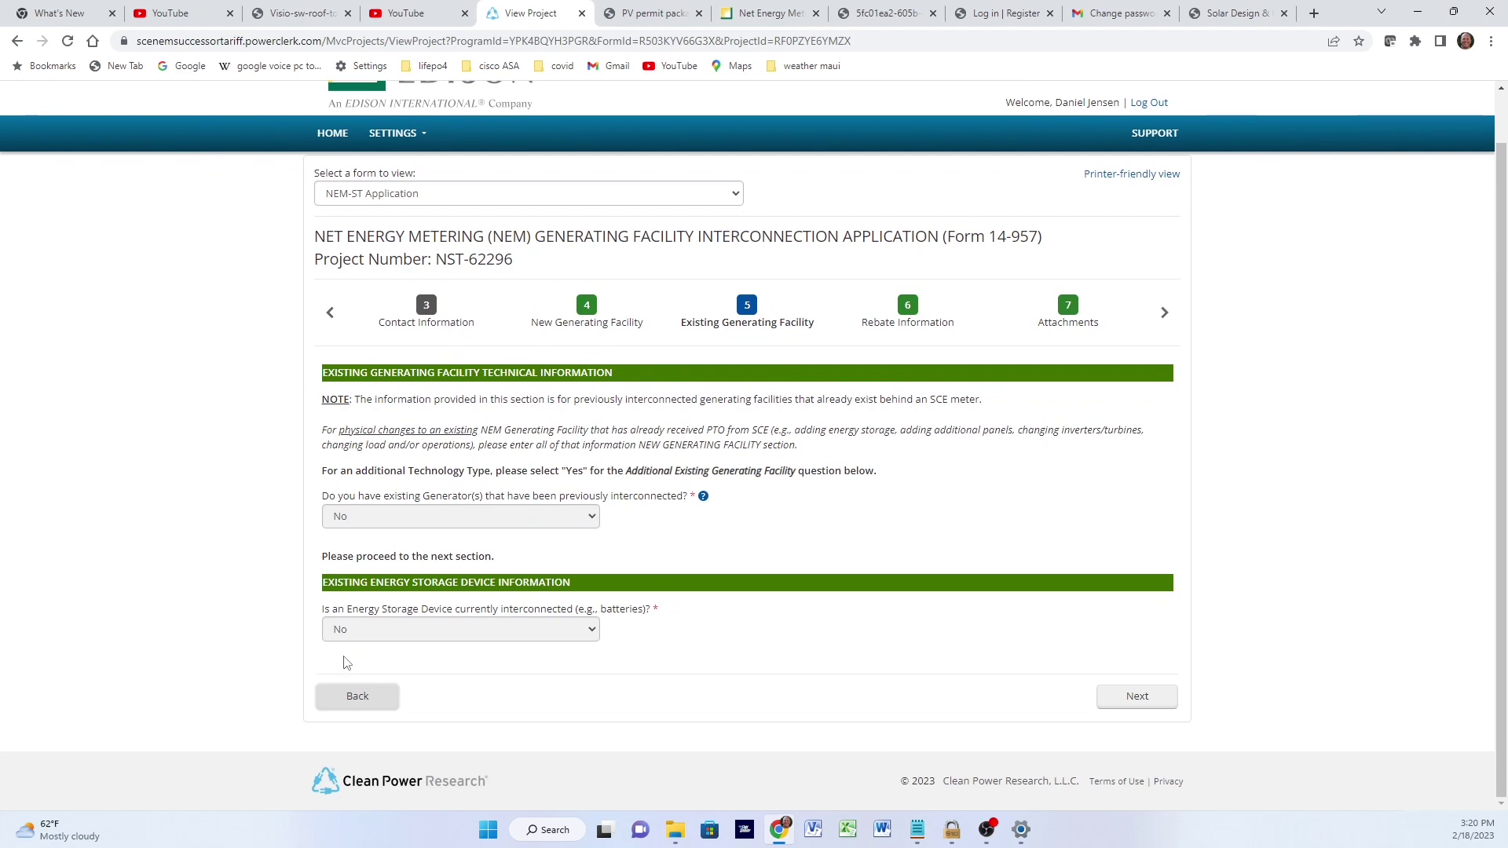
# Review the New Generating Facility step's six Enphase IQ7PLUS inverters and Q-Cells 385W panels
pyautogui.click(357, 703)
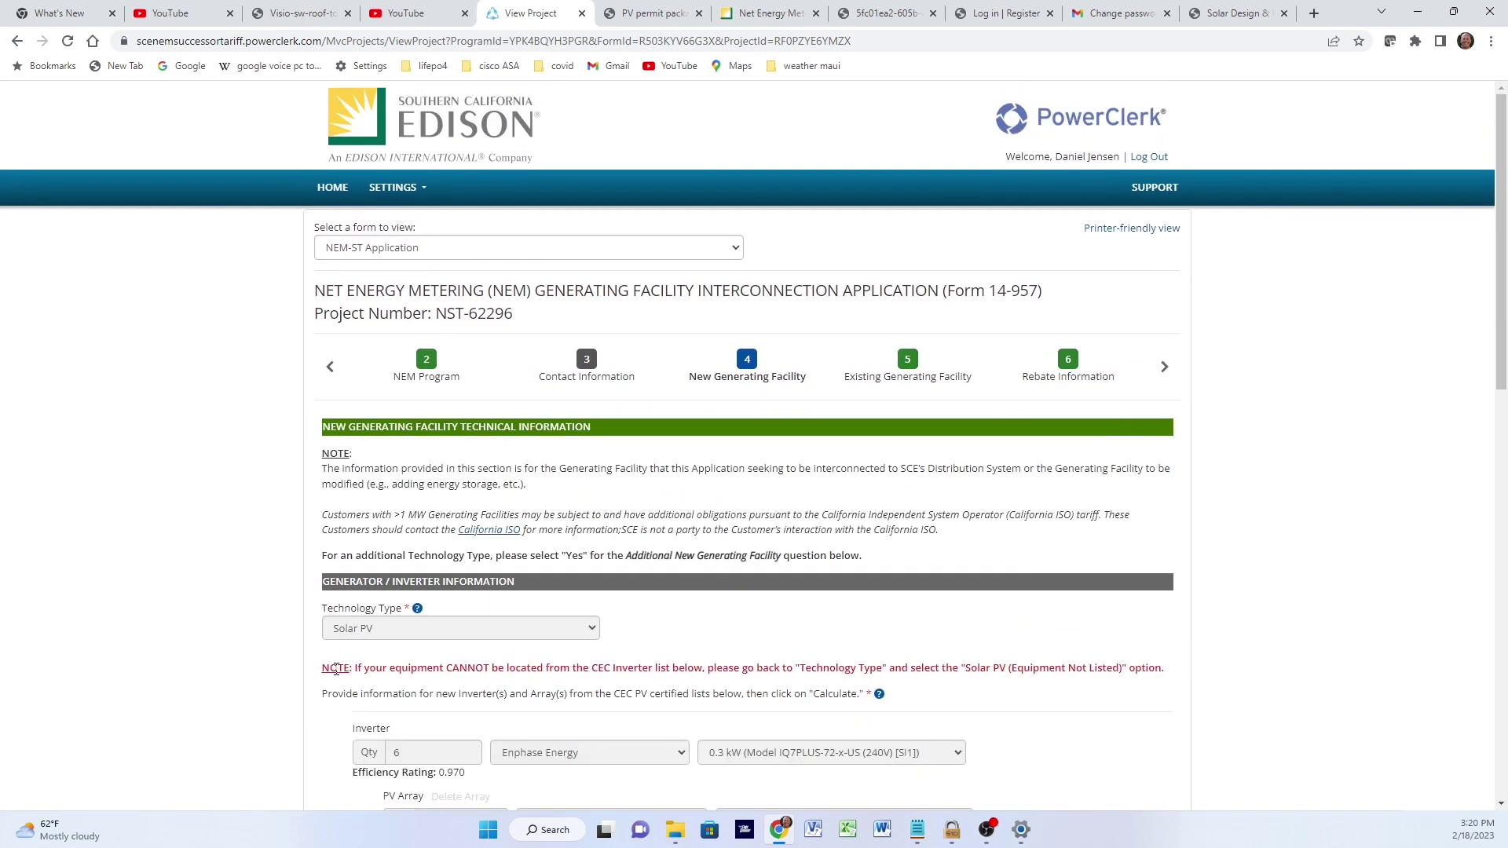
pyautogui.scroll(-5, 336, 669)
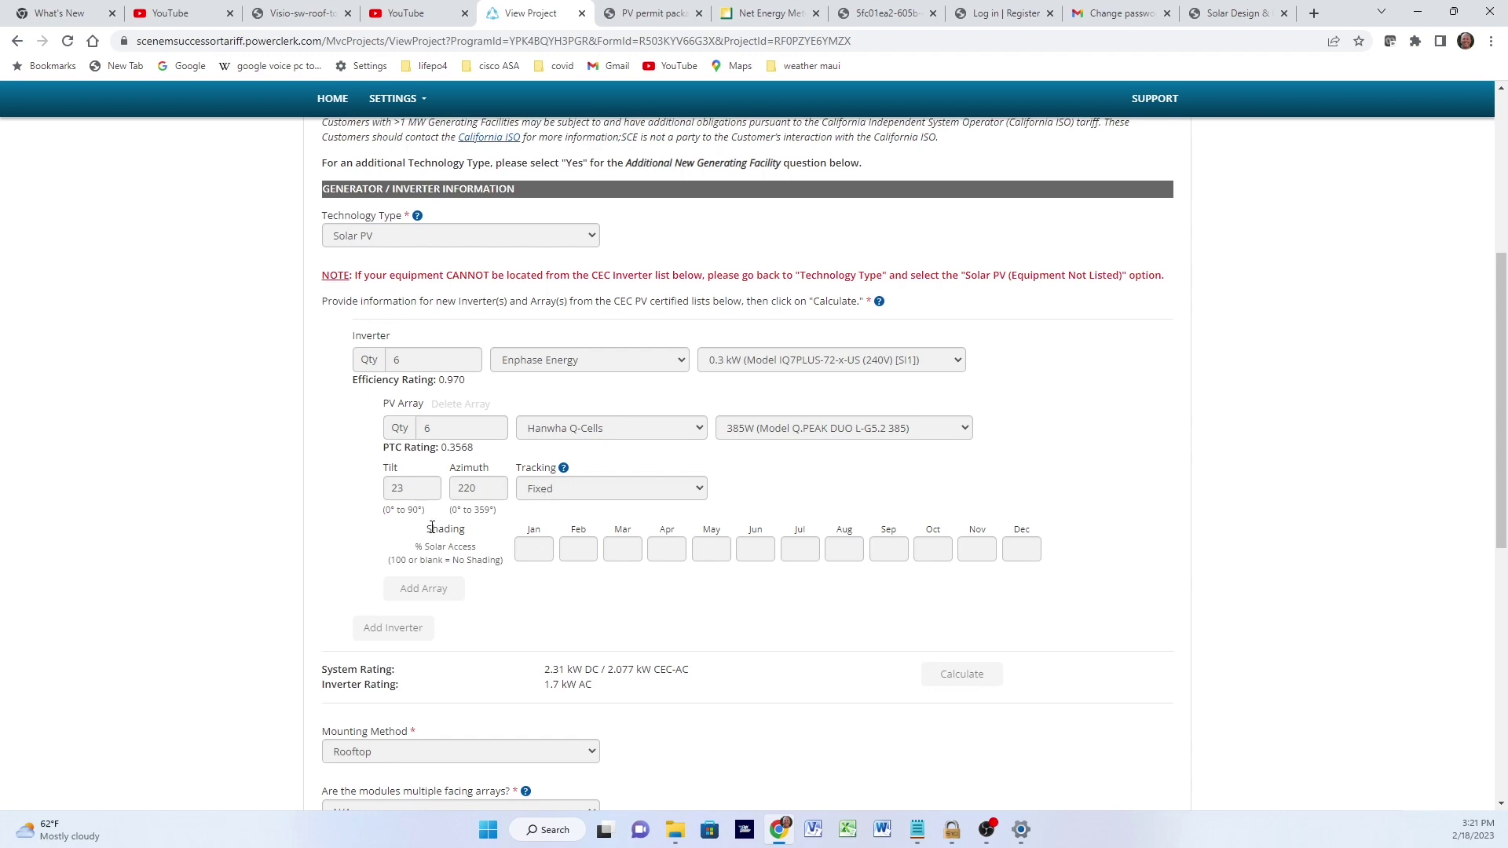
pyautogui.scroll(-2, 419, 556)
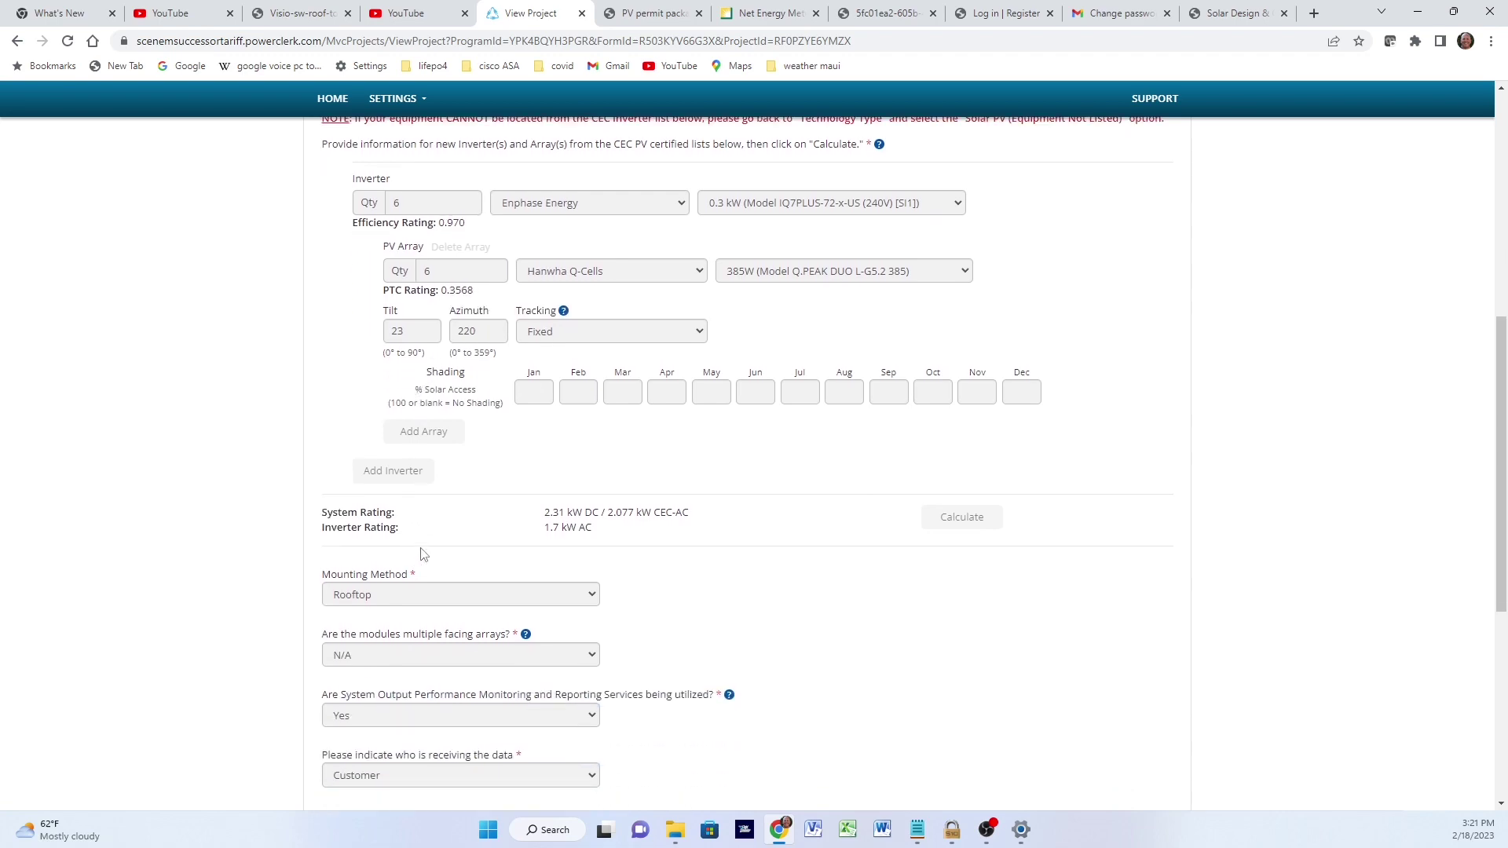
pyautogui.scroll(-3, 689, 438)
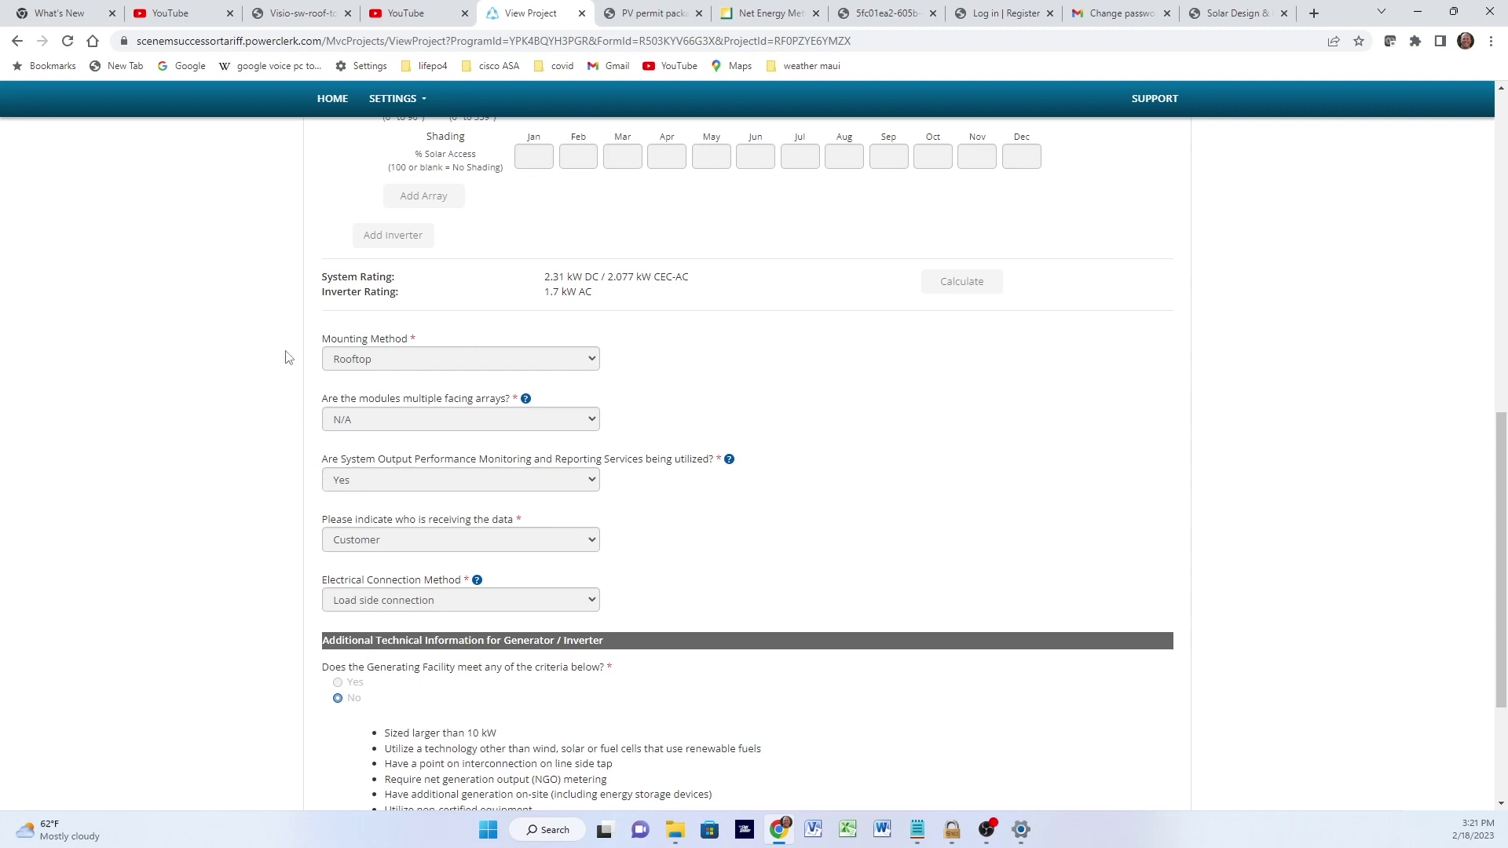
pyautogui.scroll(7, 351, 583)
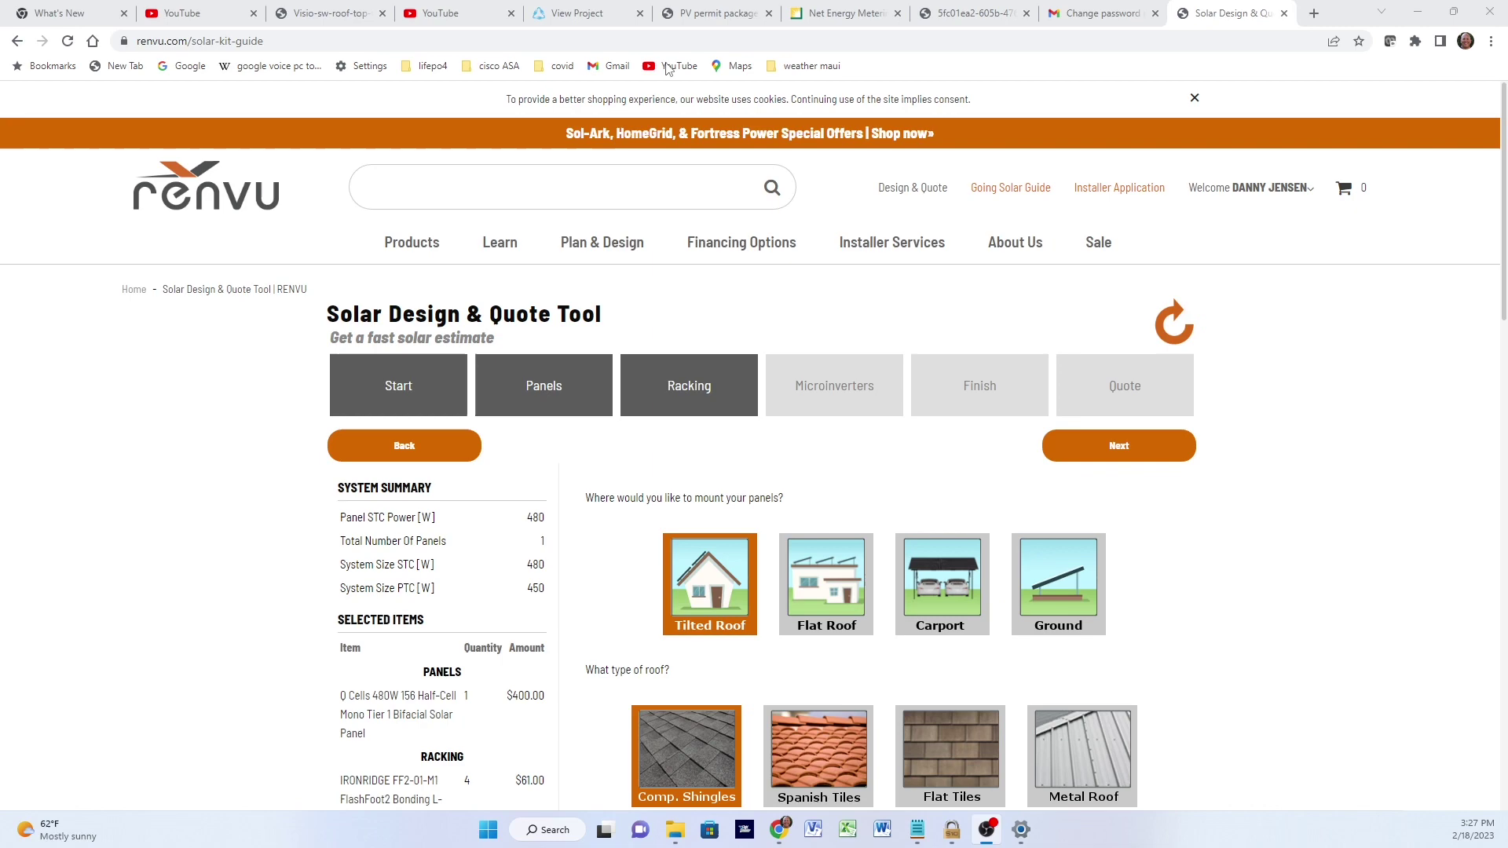
pyautogui.click(563, 15)
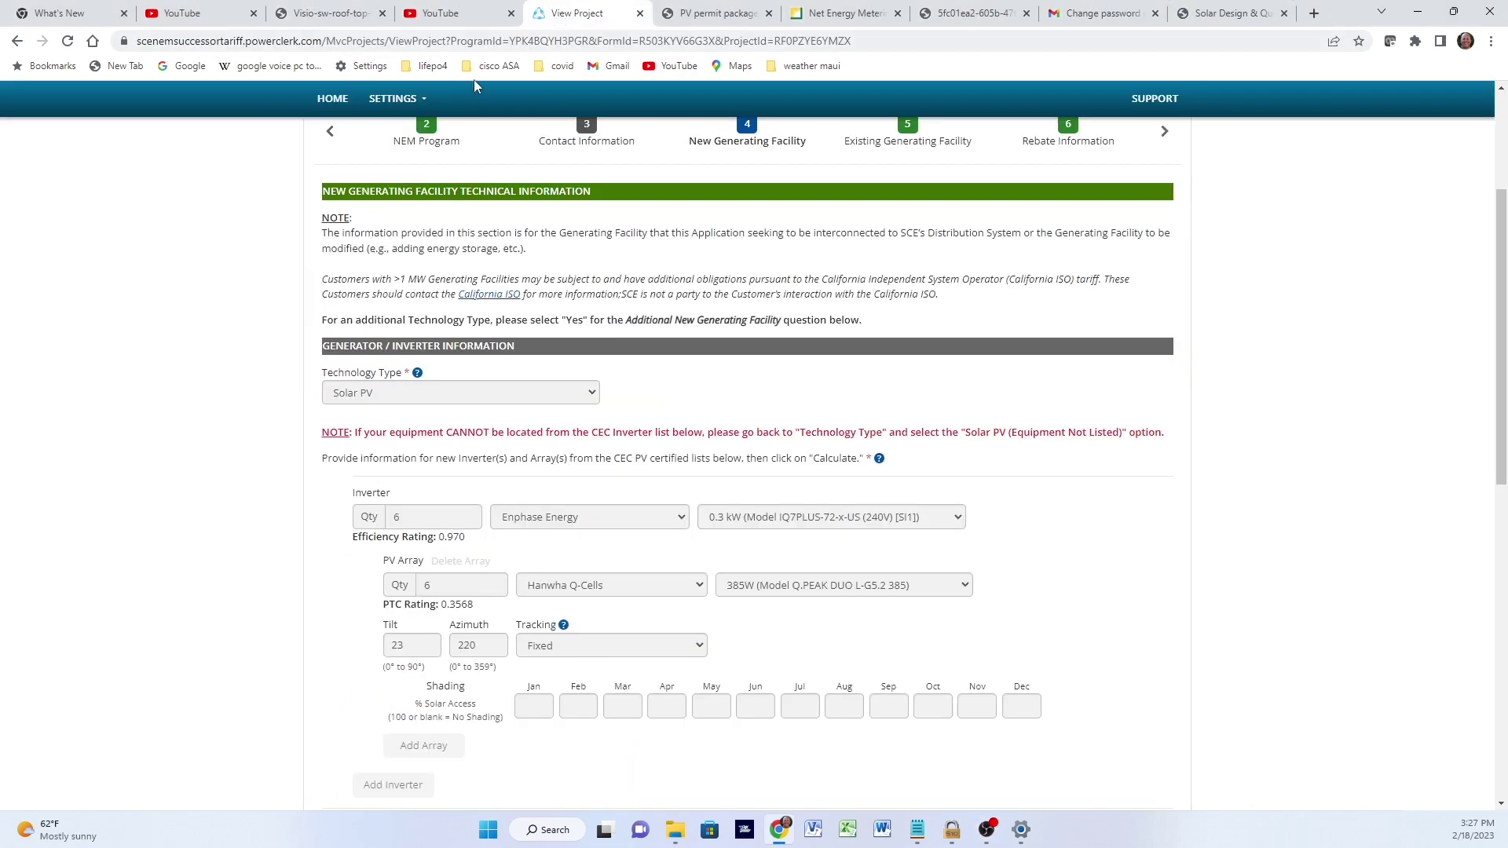
pyautogui.scroll(3, 419, 314)
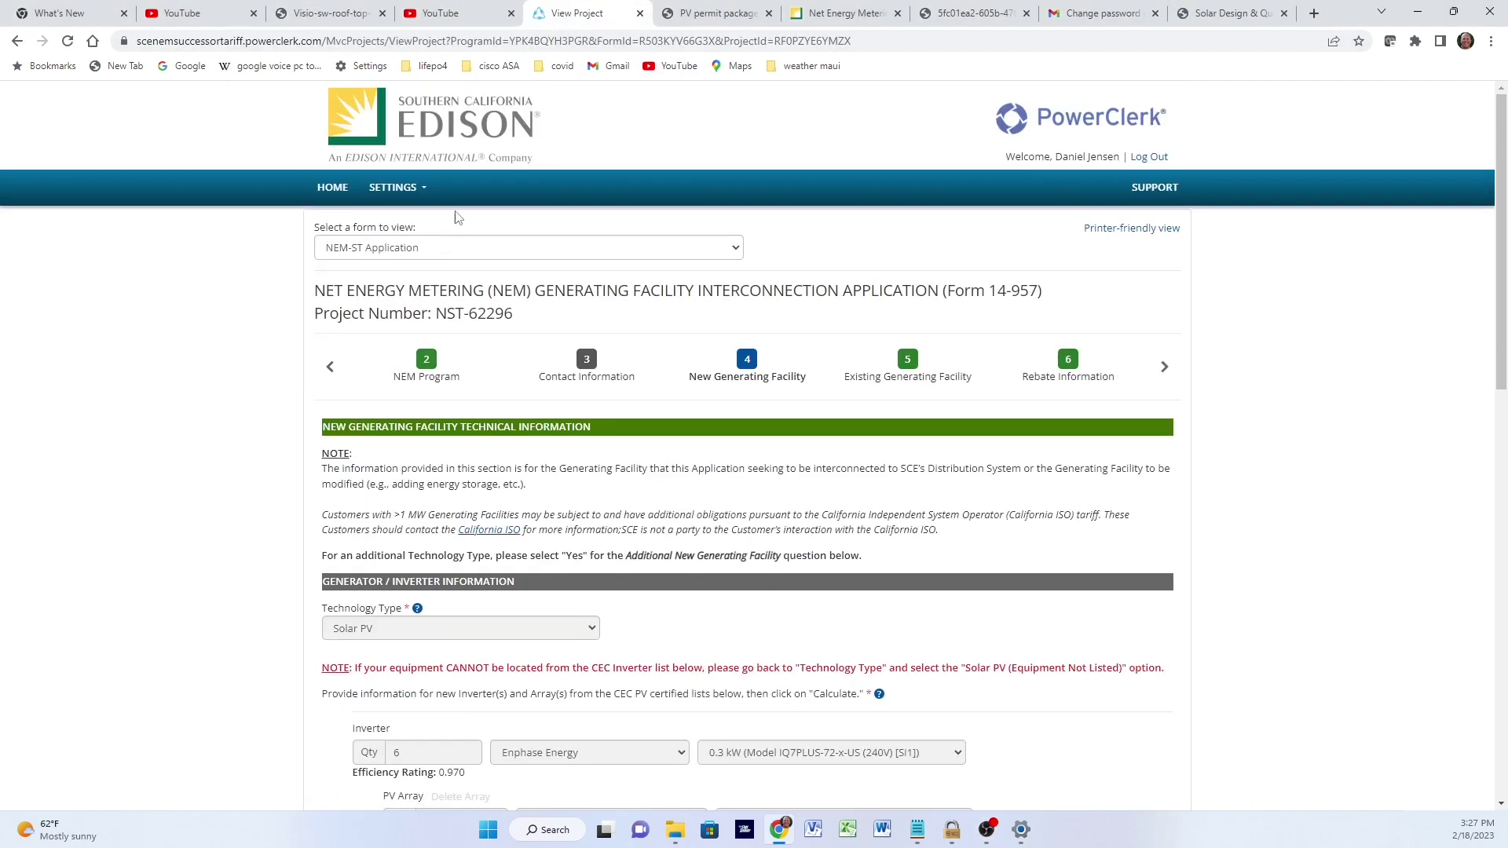
# Check the PV permit drawing's module and inverter tables, then bring up the Renvu quote
pyautogui.click(724, 19)
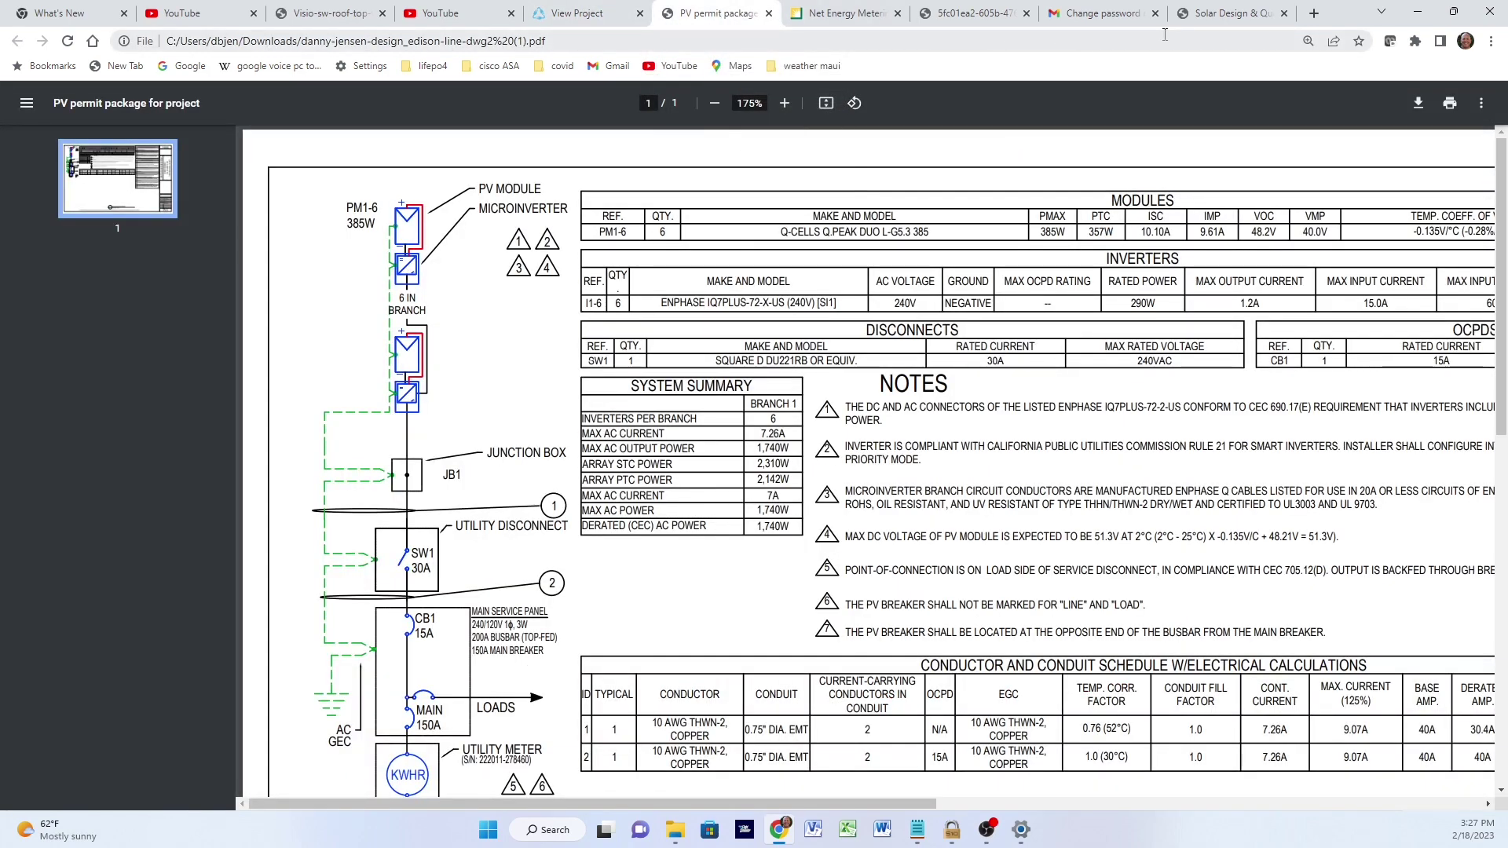
pyautogui.click(1197, 16)
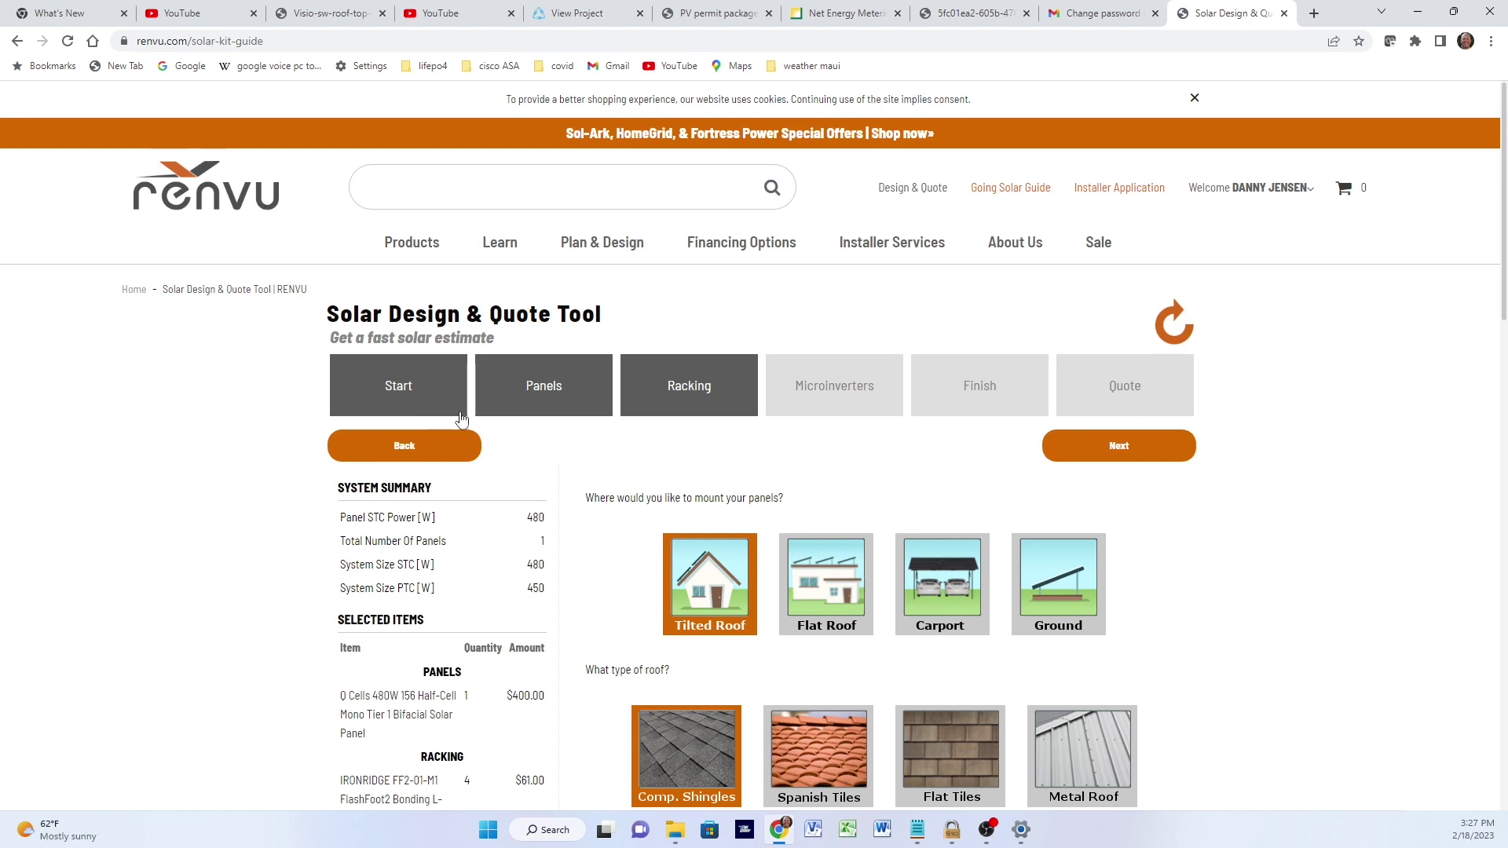
# Go to the panel selection step of the Renvu Solar Design & Quote tool
pyautogui.scroll(-3, 595, 539)
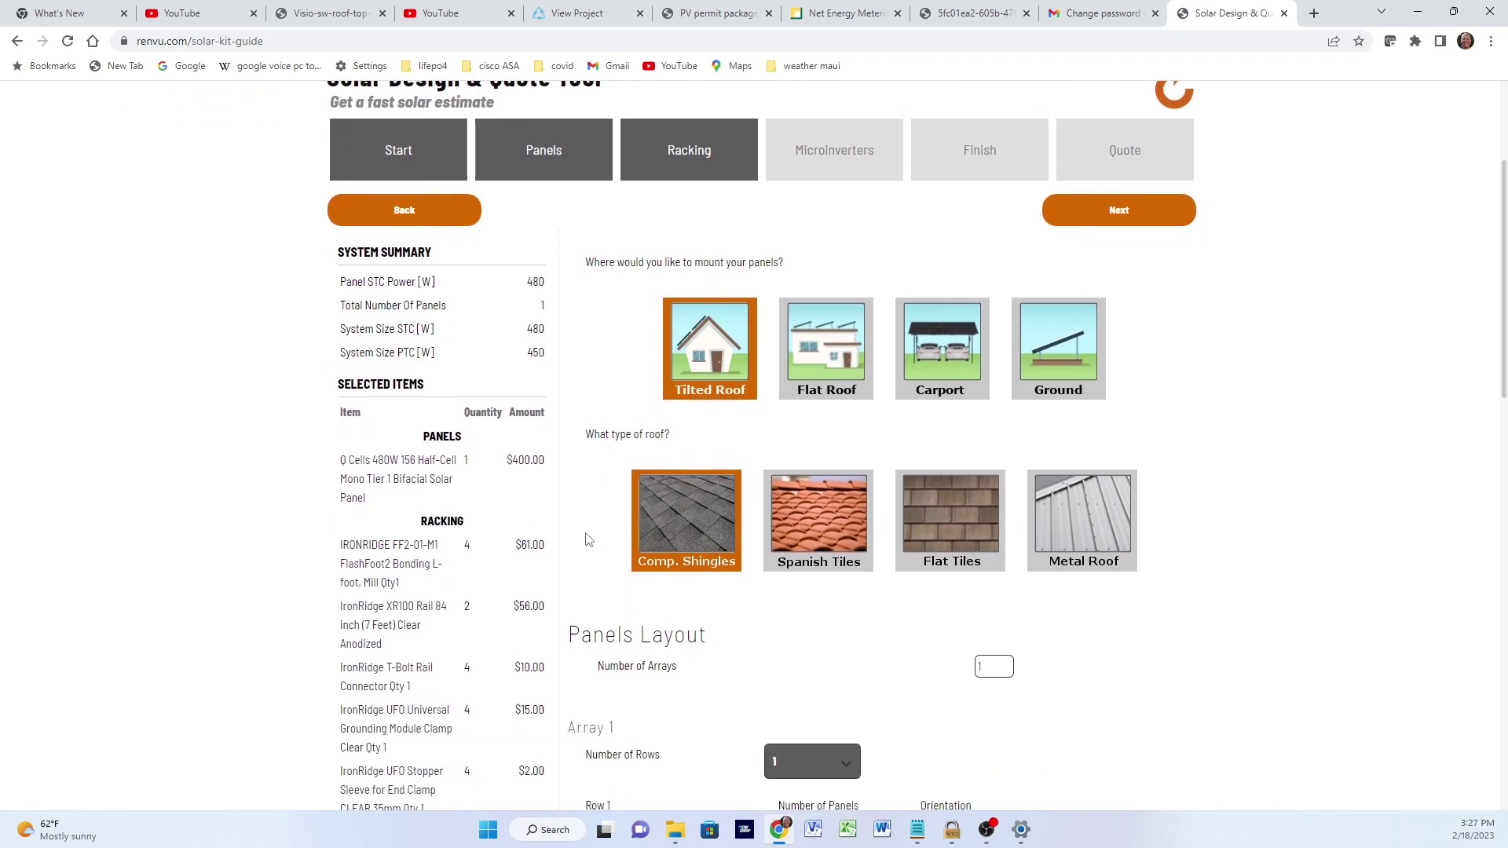
pyautogui.scroll(-2, 585, 537)
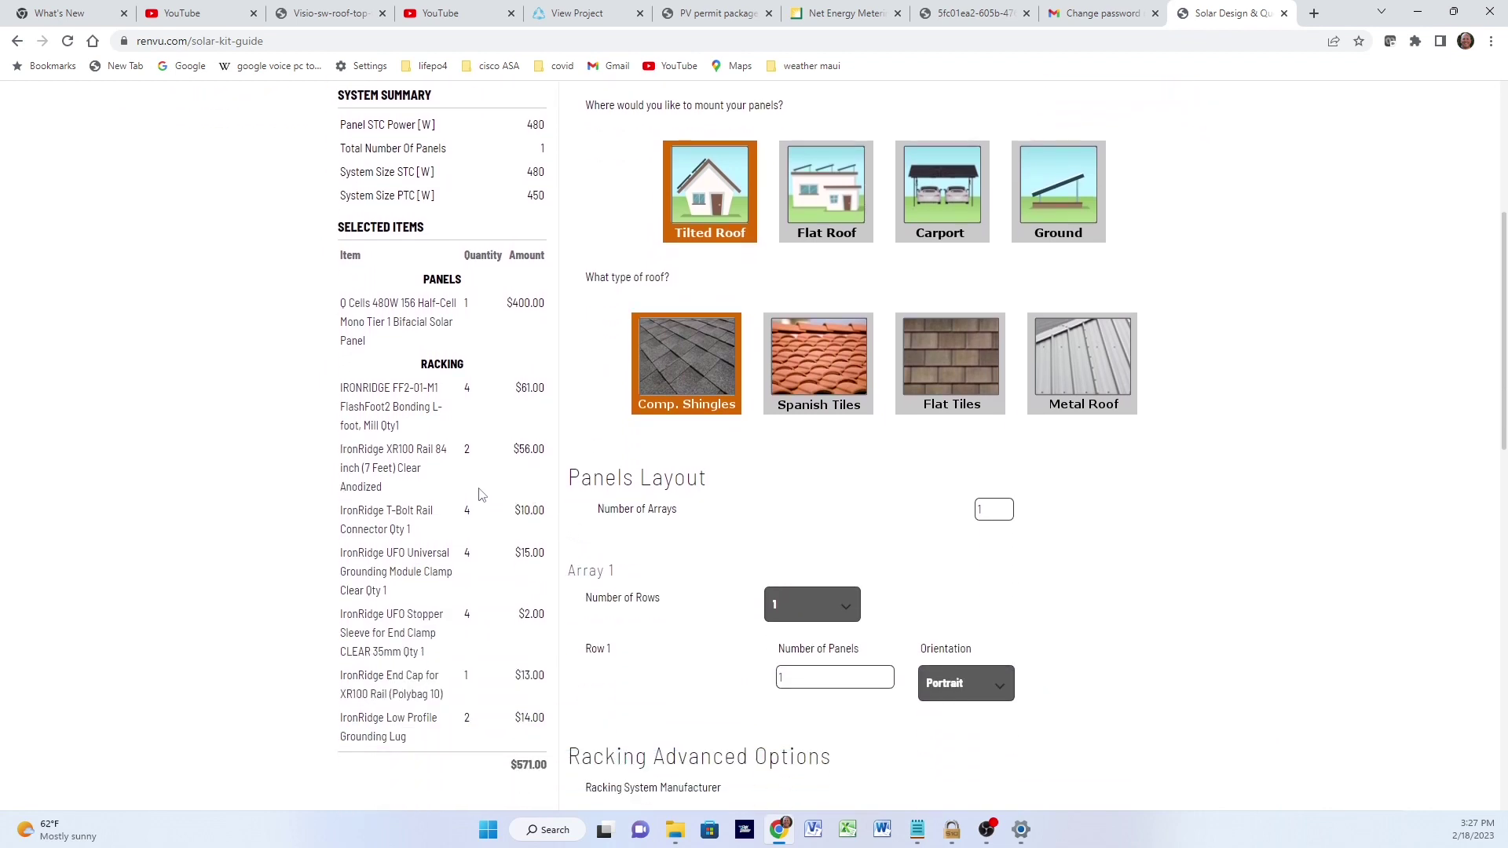
pyautogui.scroll(2, 481, 494)
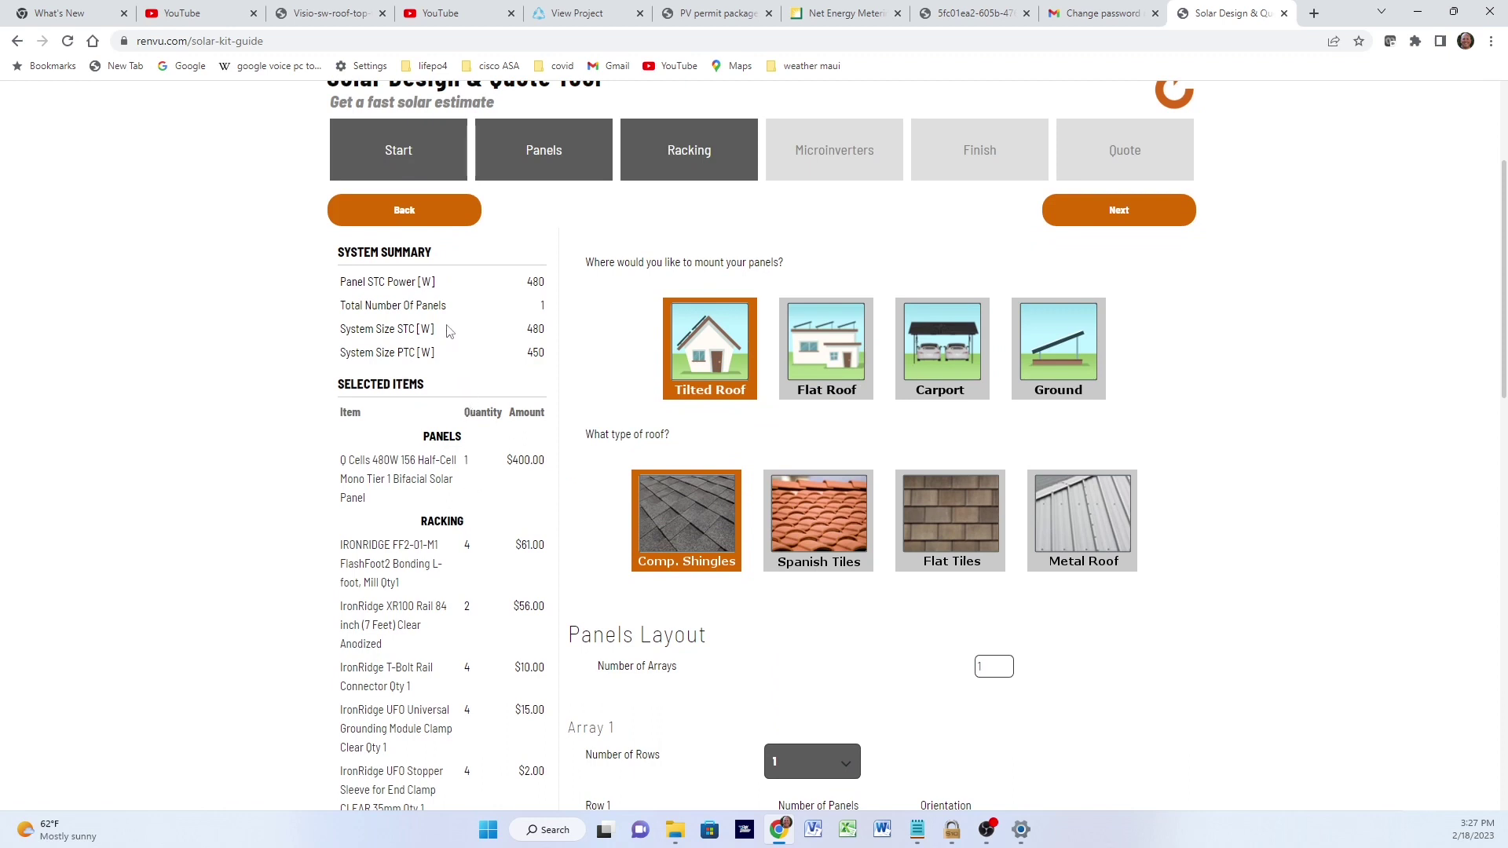
pyautogui.click(530, 154)
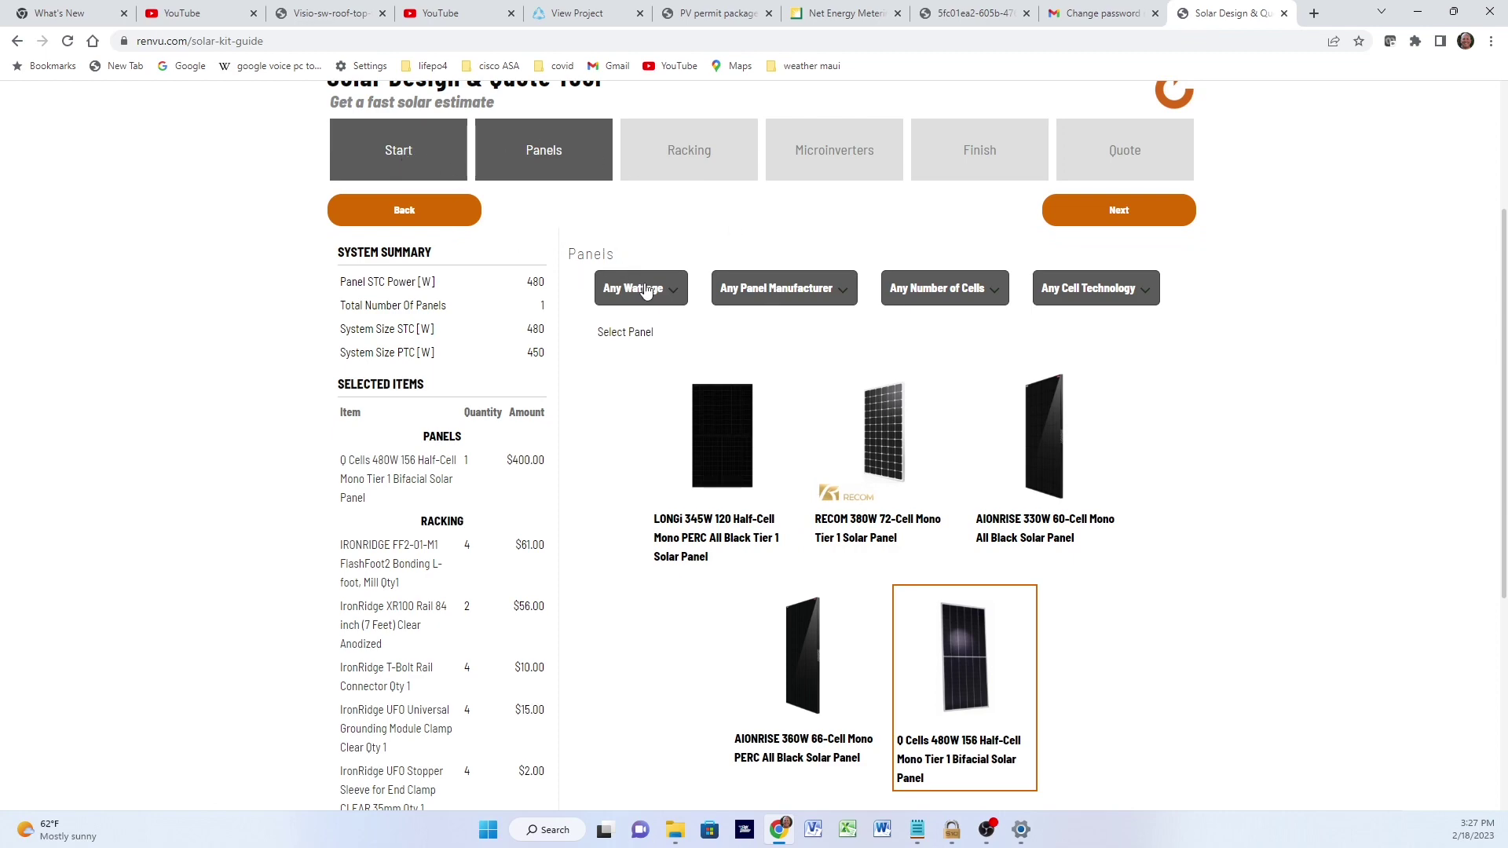
# Review the chosen Q Cells 480W bifacial panel and advance to the Racking step
pyautogui.scroll(-3, 754, 467)
pyautogui.scroll(3, 738, 459)
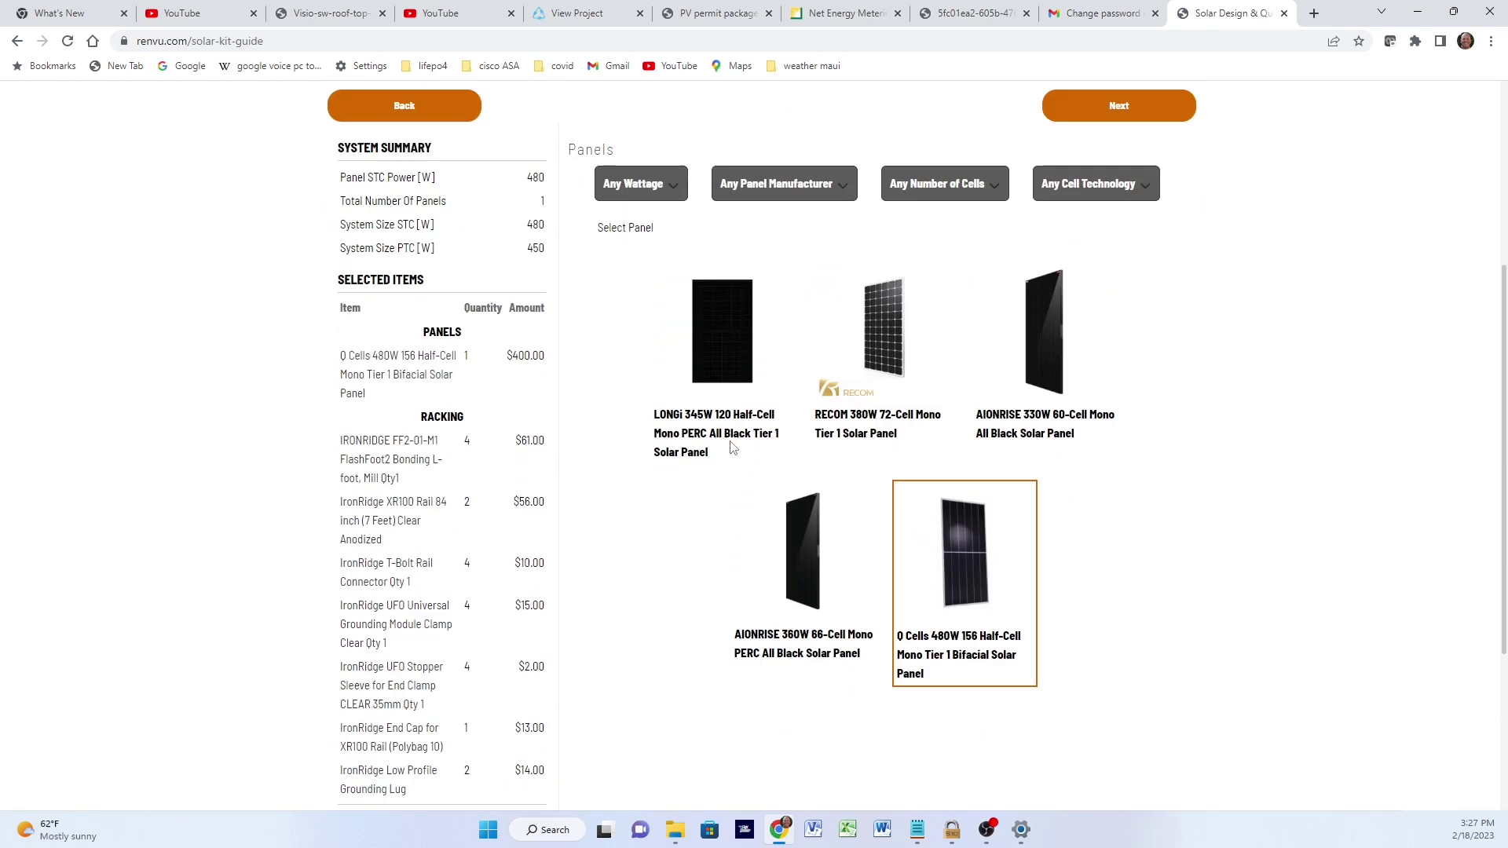
pyautogui.scroll(-2, 724, 454)
pyautogui.scroll(-2, 723, 454)
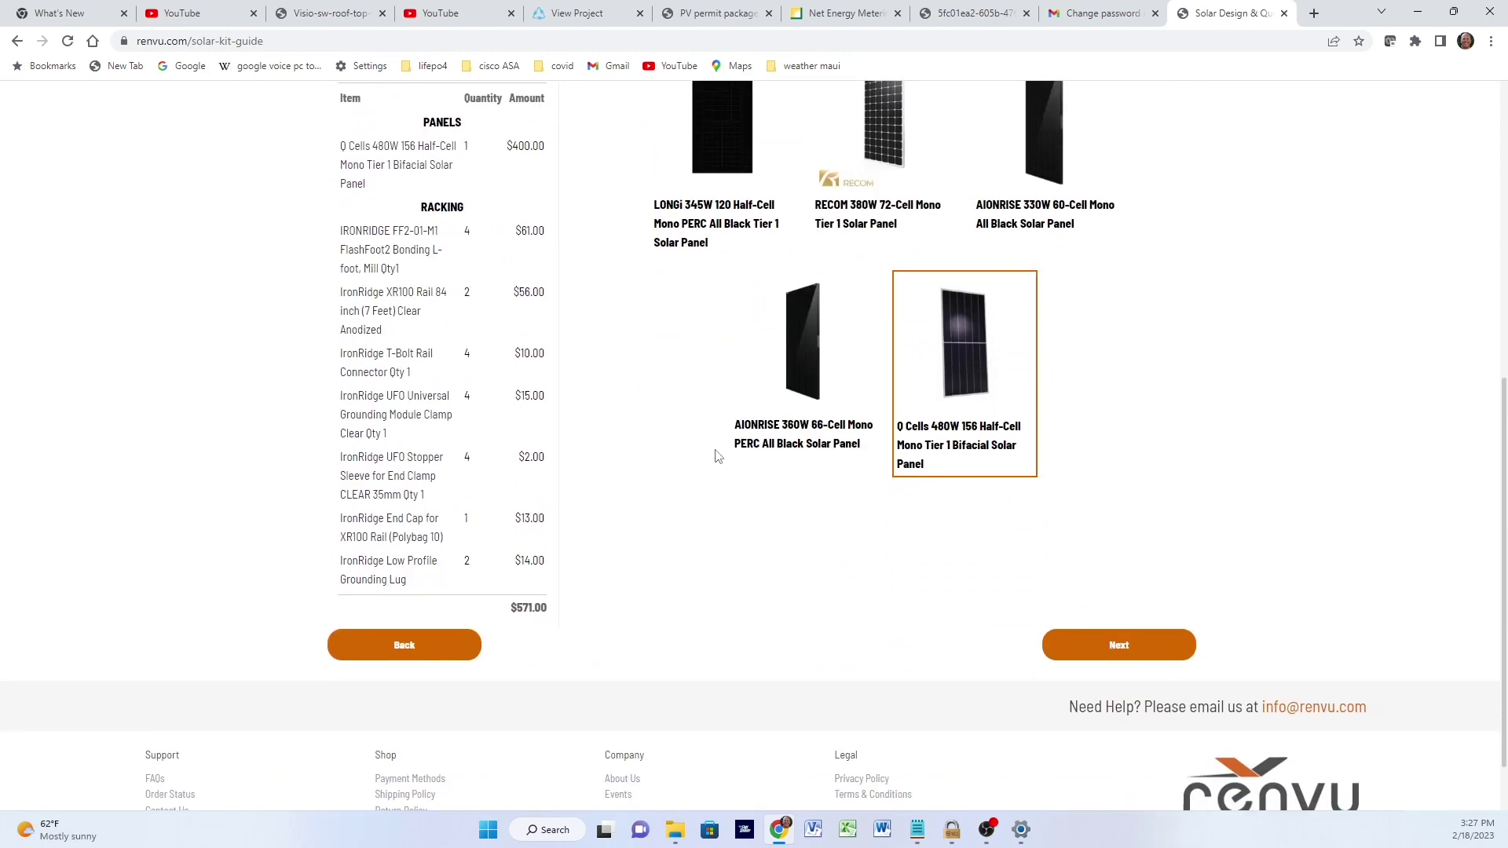
pyautogui.scroll(2, 716, 455)
pyautogui.scroll(-3, 716, 454)
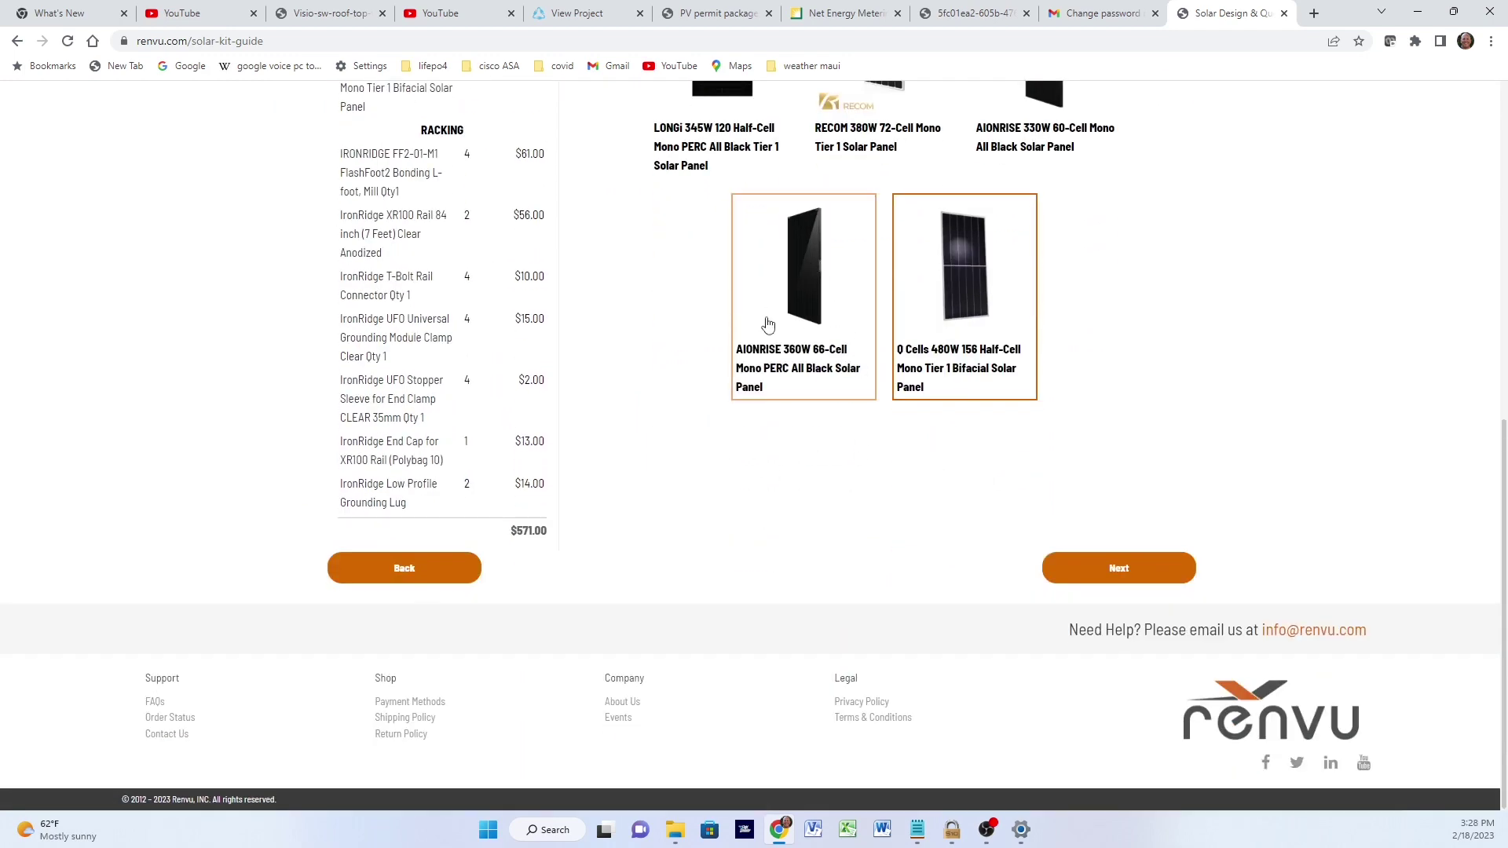
pyautogui.scroll(4, 778, 330)
pyautogui.scroll(-2, 904, 402)
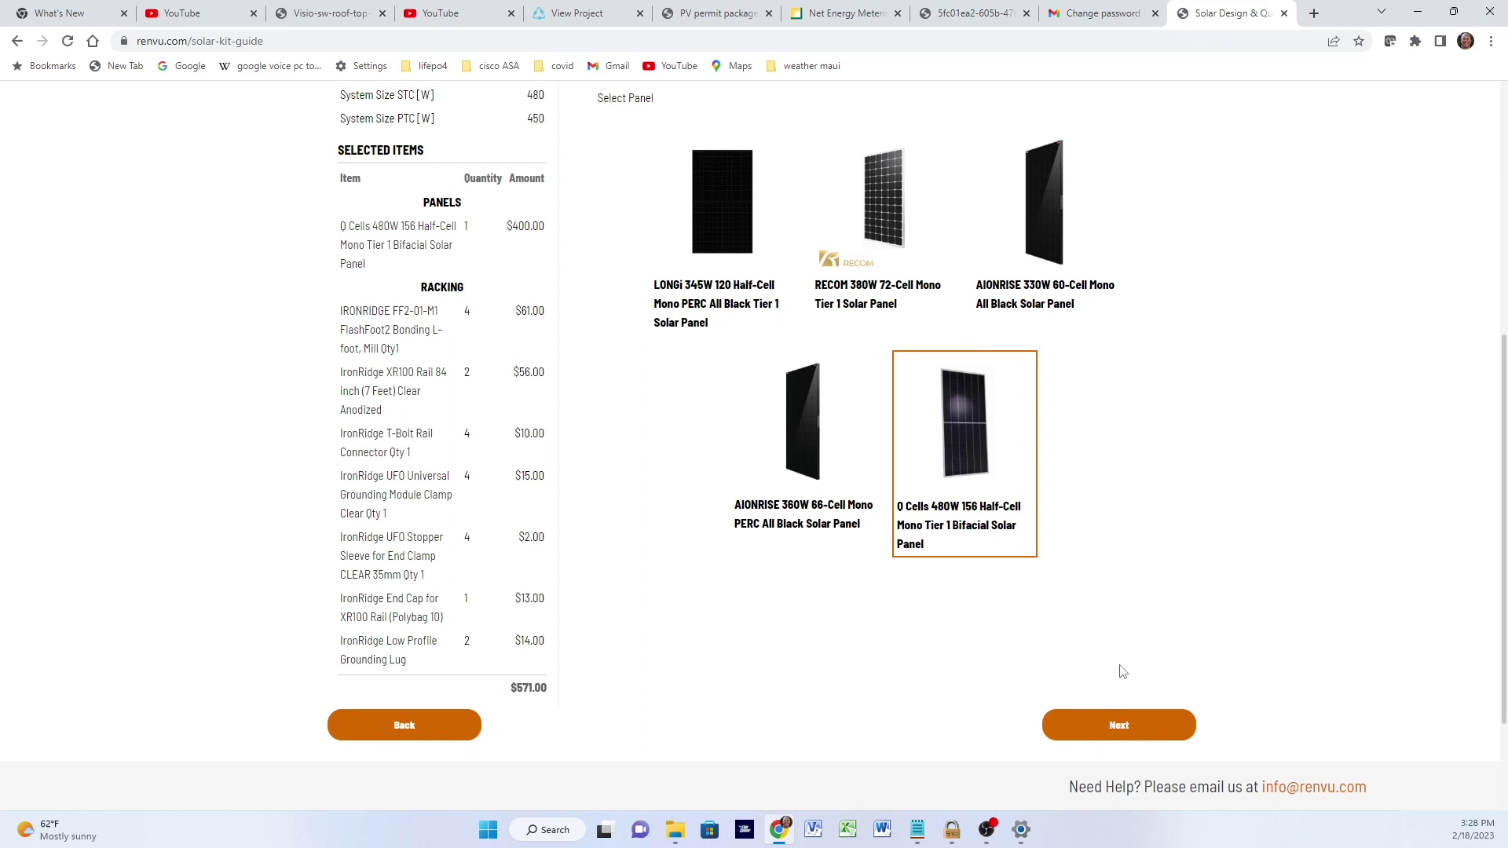
pyautogui.click(1139, 729)
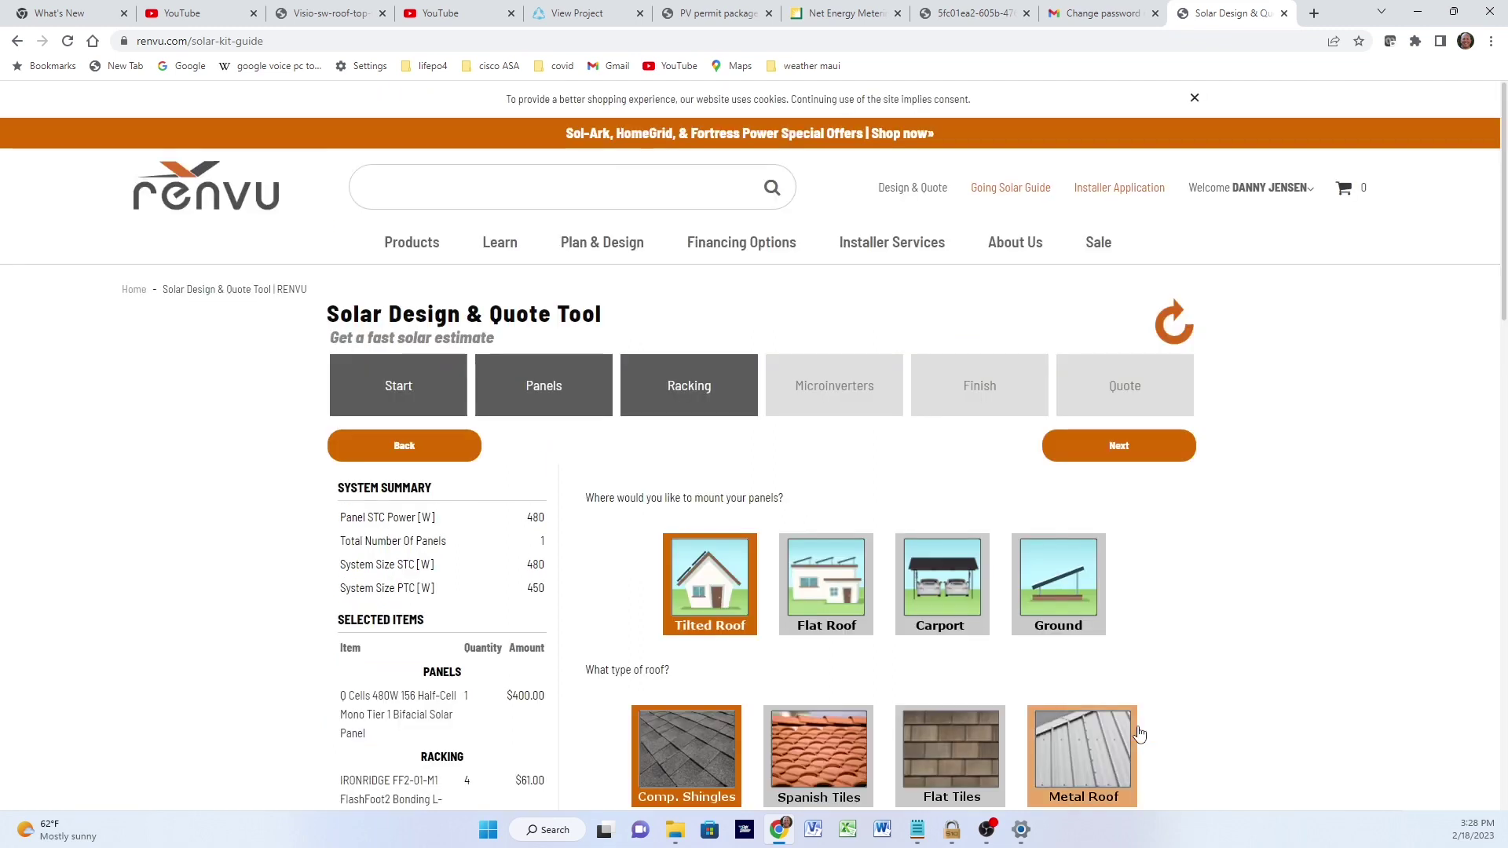
# Choose Tilted Roof mounting and look over the racking options
pyautogui.click(706, 600)
pyautogui.scroll(-2, 705, 550)
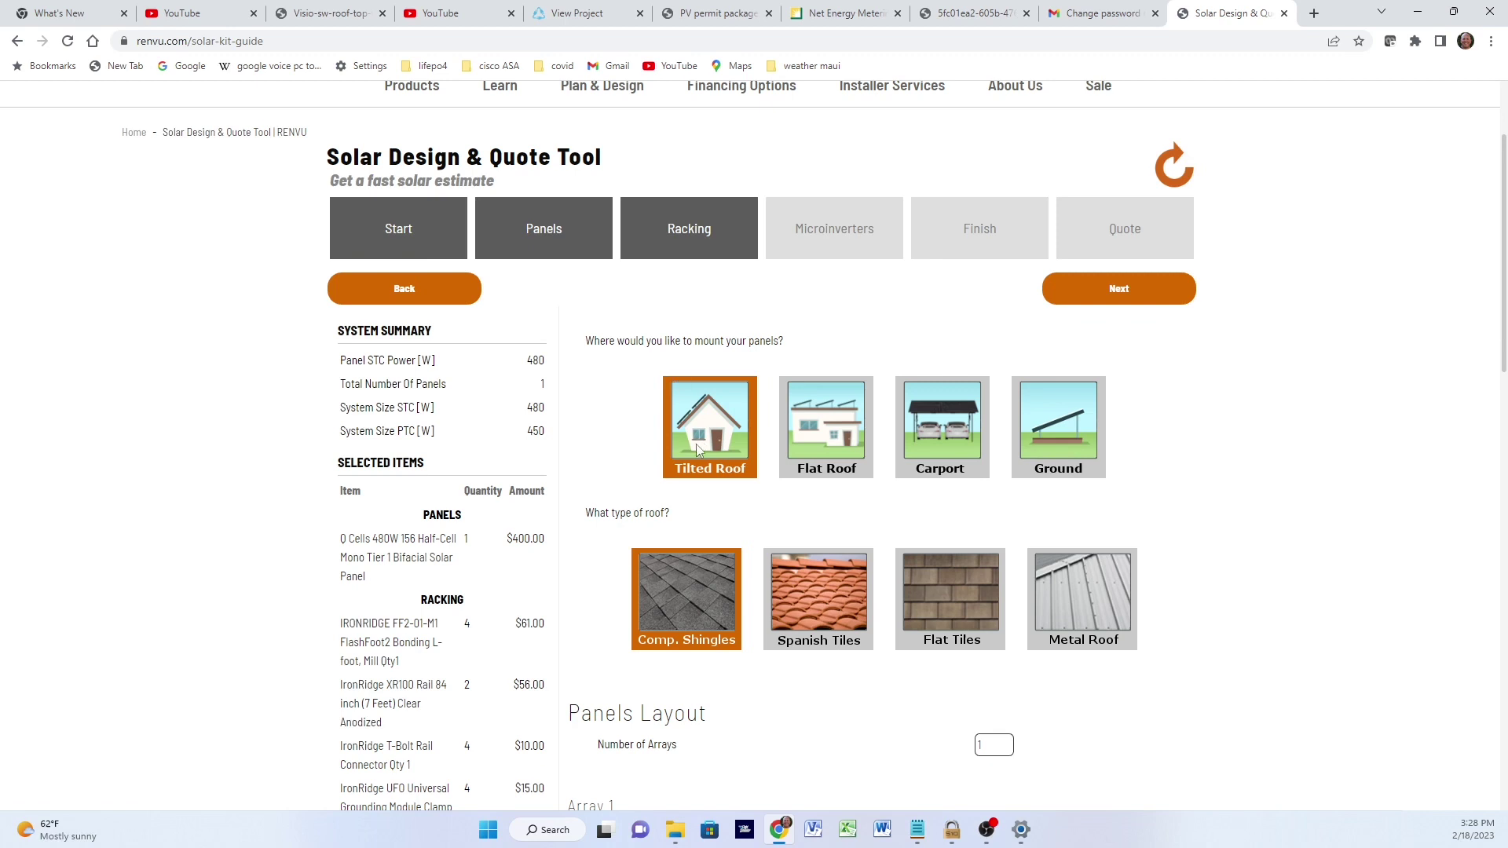
pyautogui.scroll(-2, 683, 444)
pyautogui.scroll(-3, 669, 463)
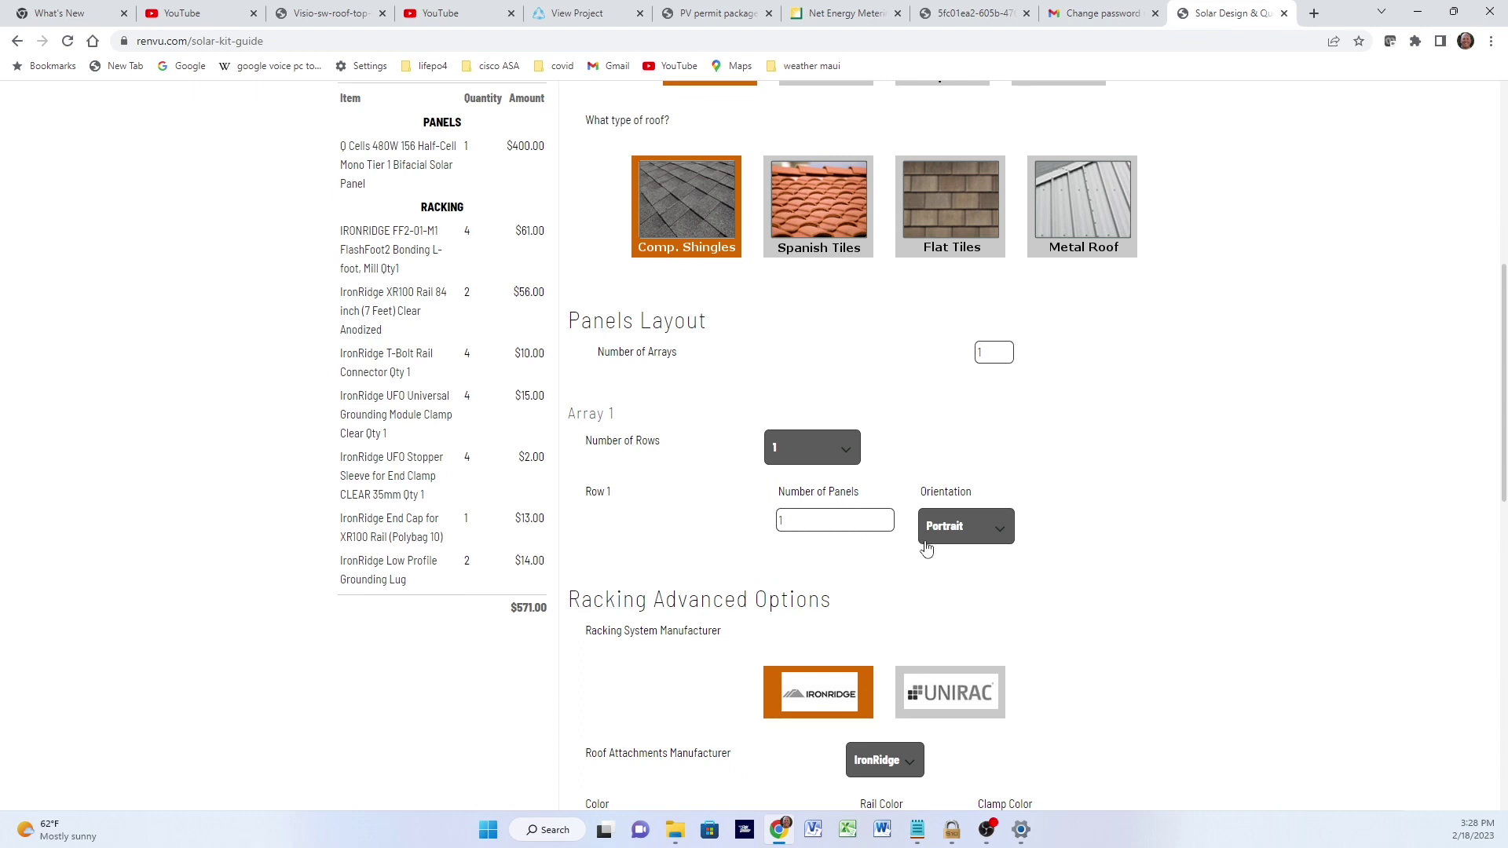
pyautogui.scroll(-1, 687, 579)
pyautogui.scroll(-2, 683, 579)
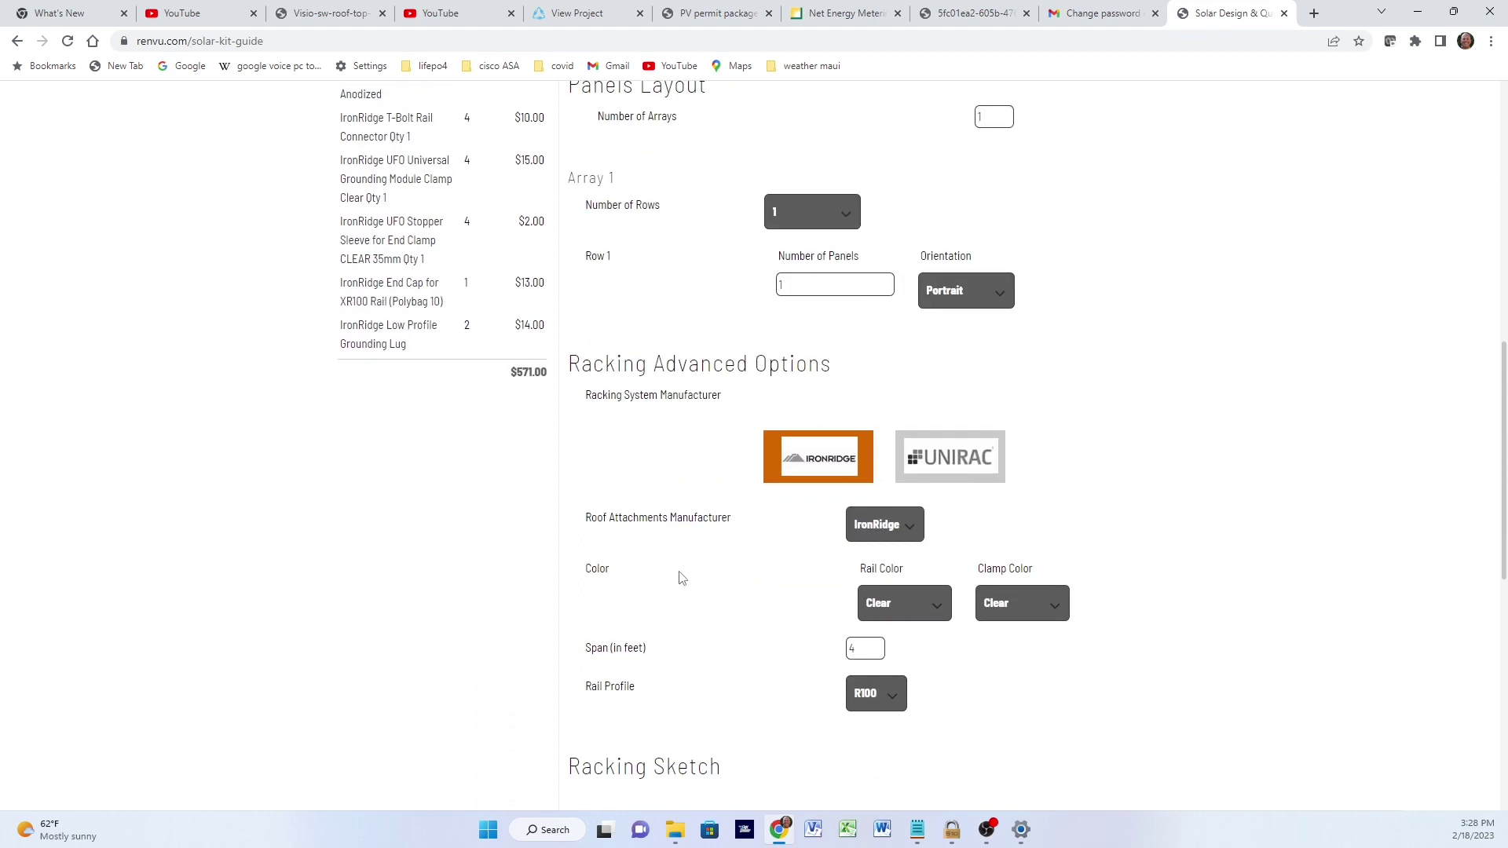
pyautogui.scroll(-6, 671, 573)
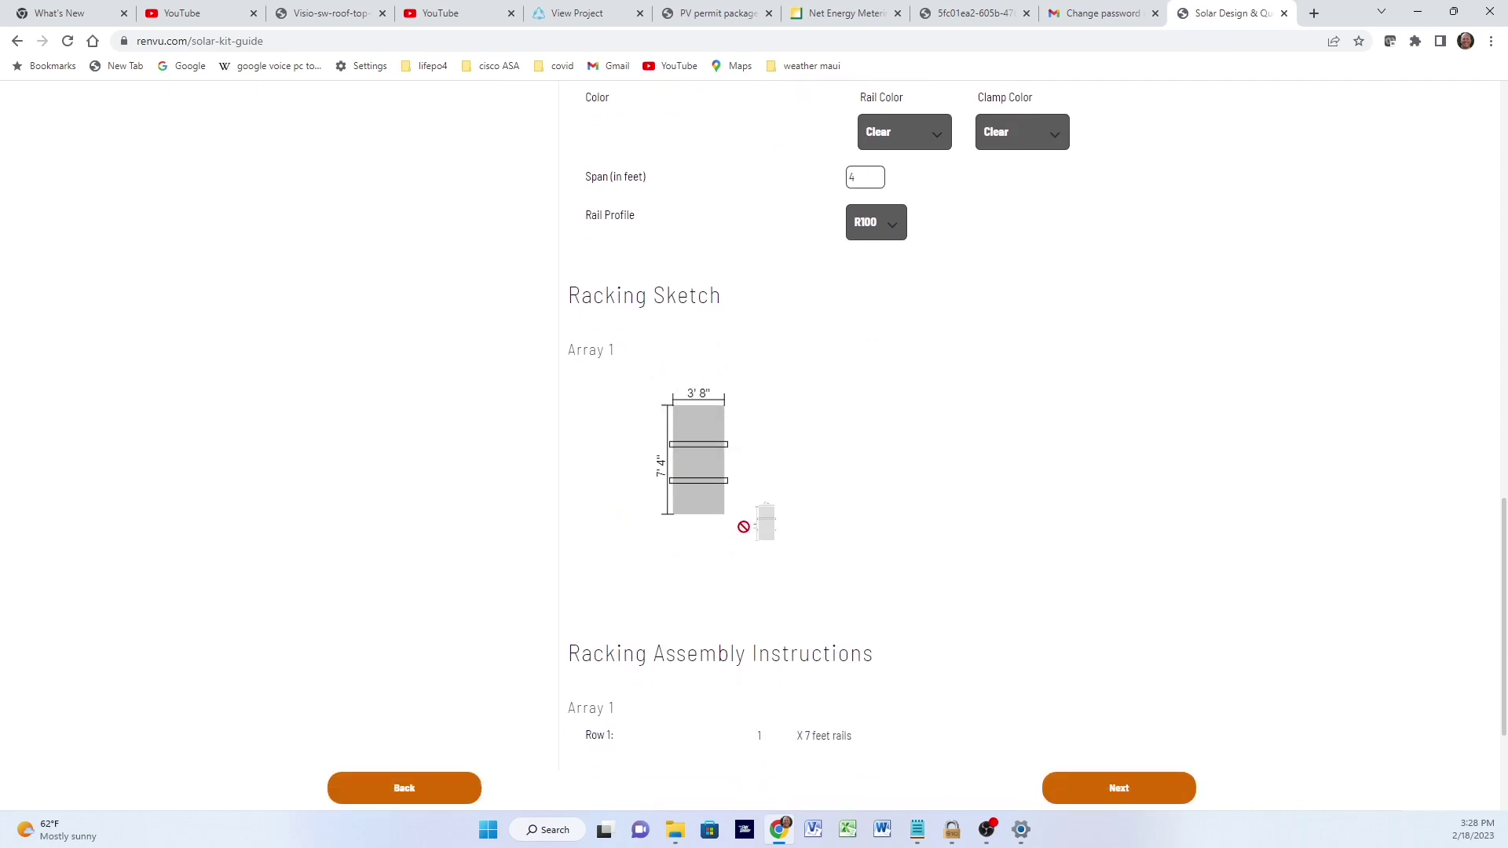
pyautogui.scroll(-3, 748, 514)
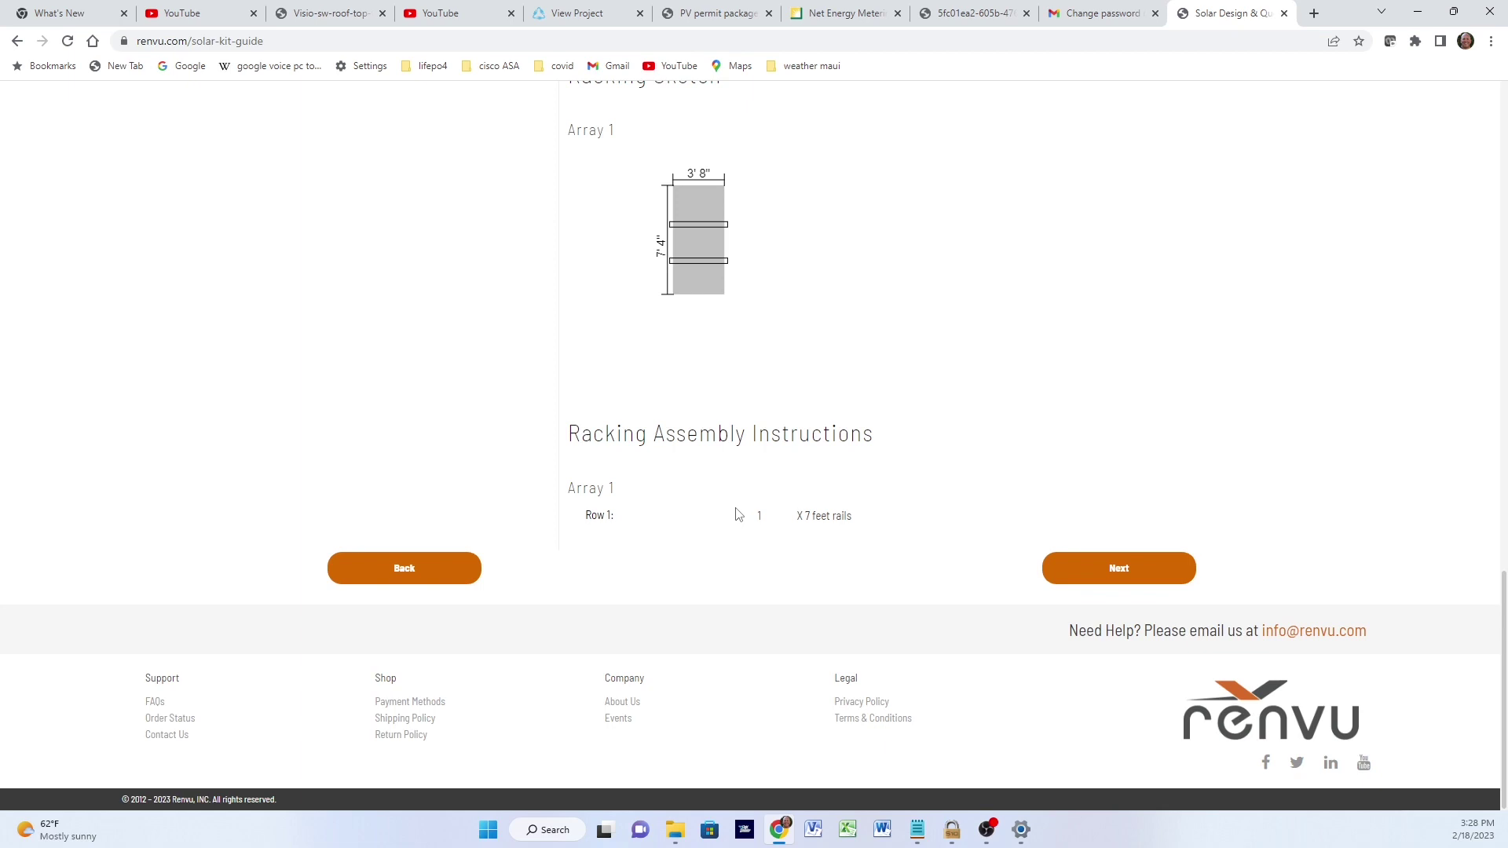
pyautogui.scroll(5, 733, 514)
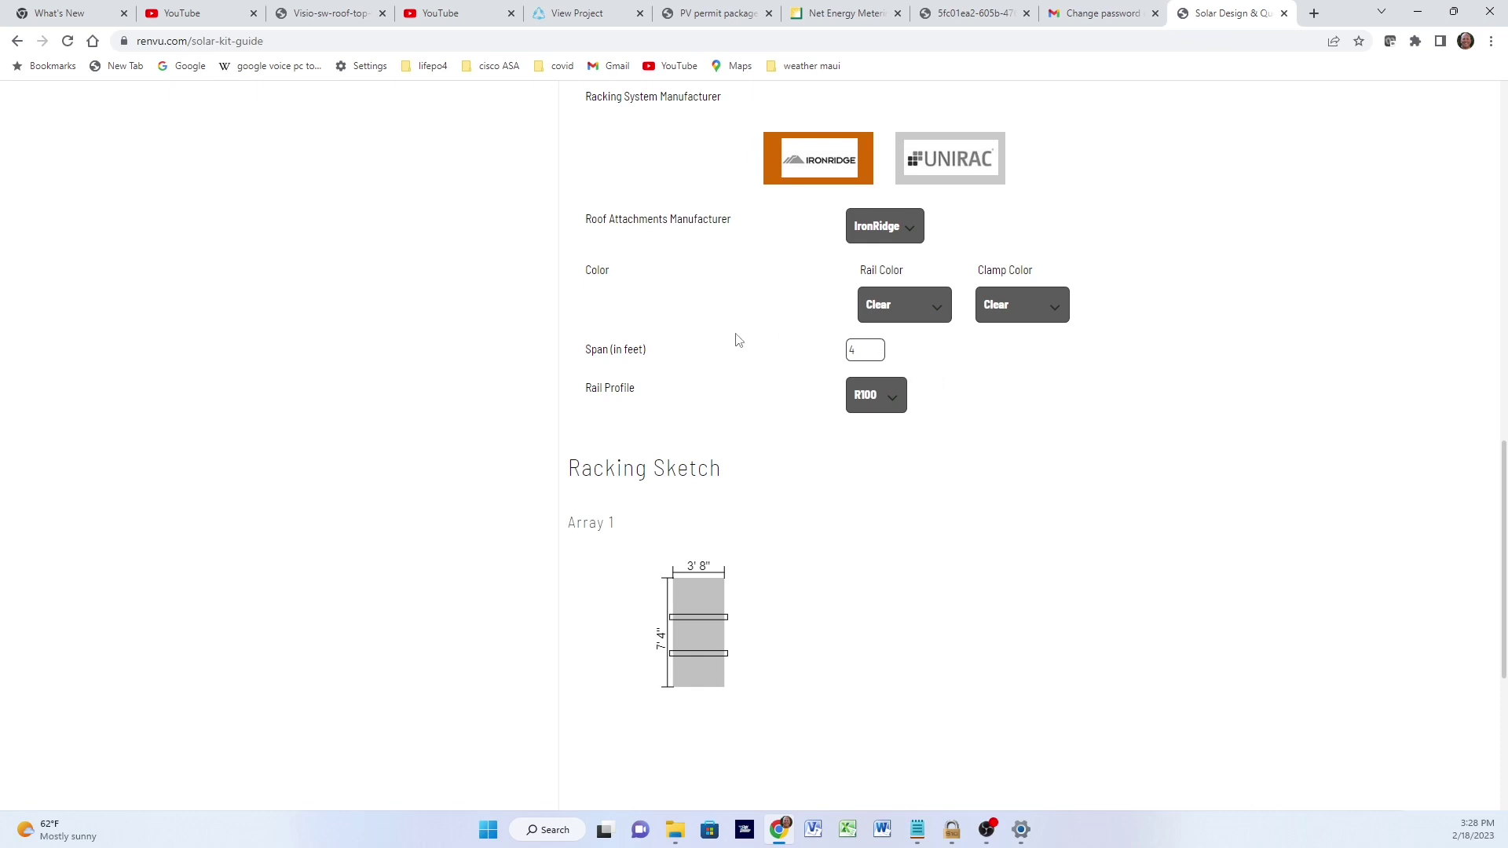
pyautogui.scroll(3, 707, 354)
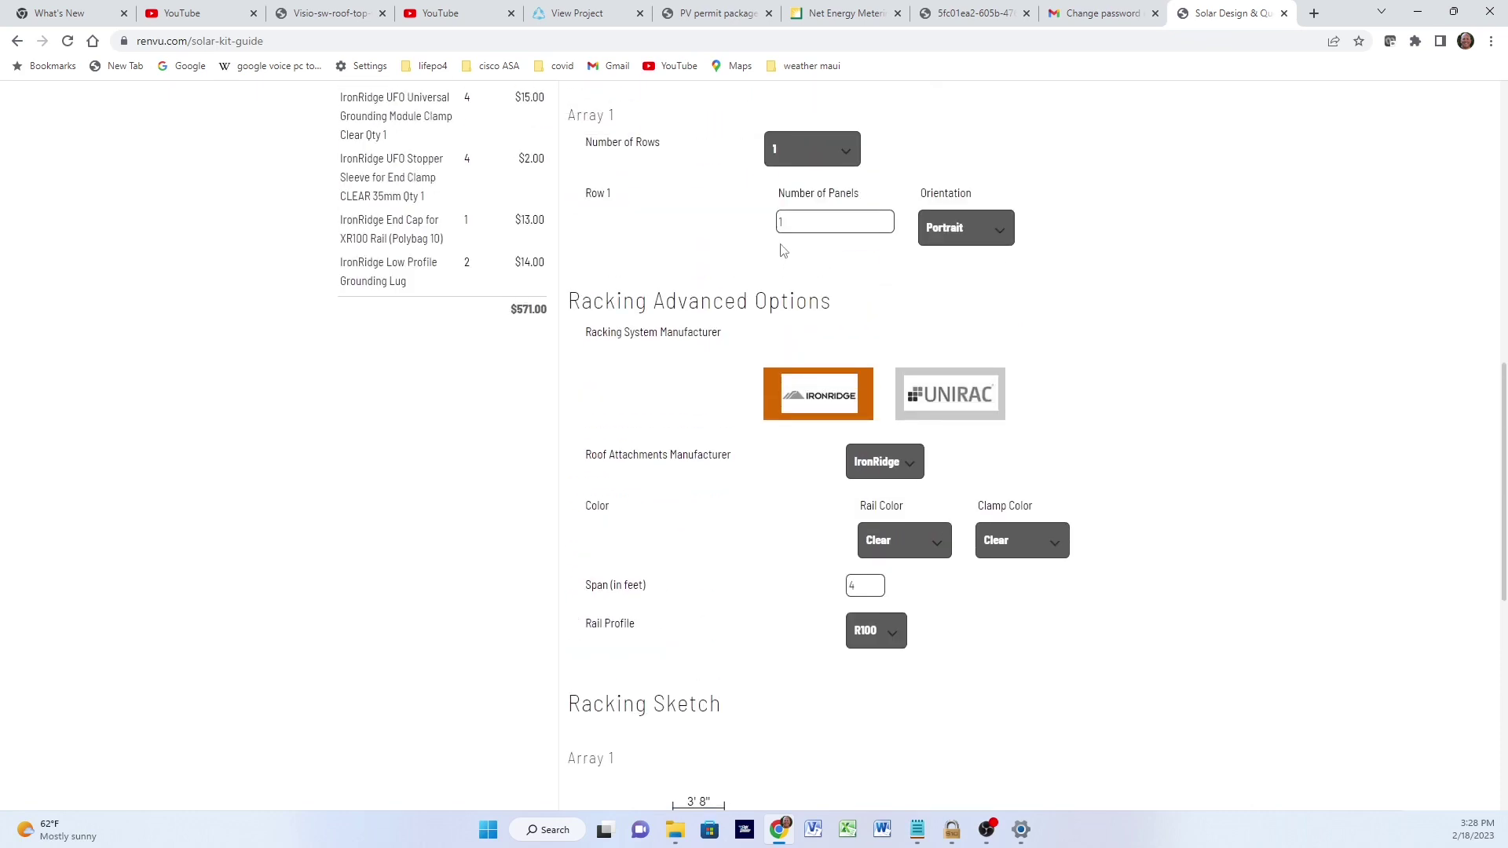
# Set Row 1 to 8 panels and redraw the array sketch
pyautogui.click(819, 225)
pyautogui.scroll(-5, 975, 471)
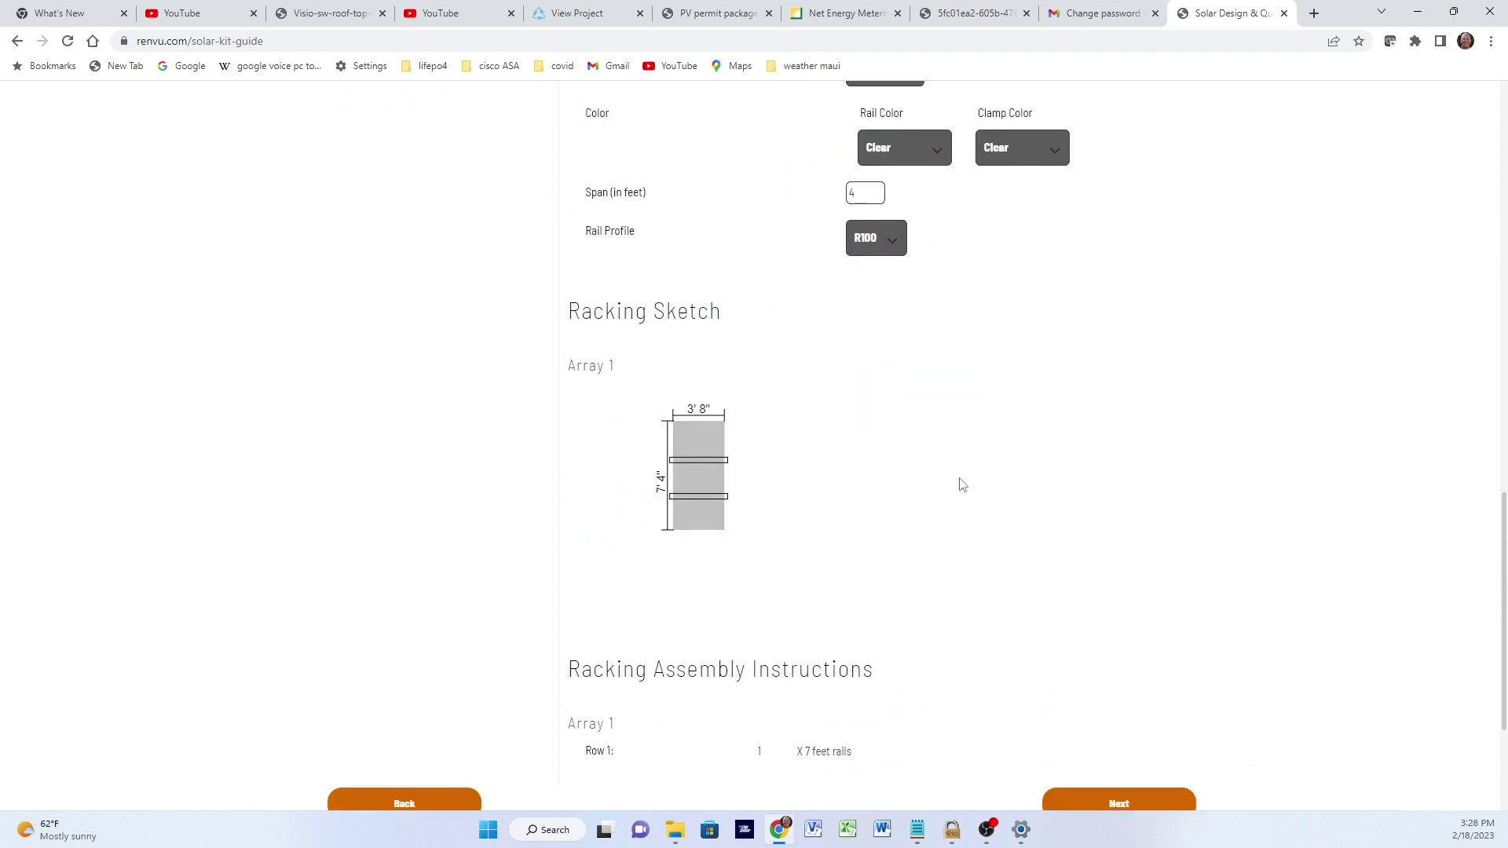
pyautogui.scroll(-2, 1082, 711)
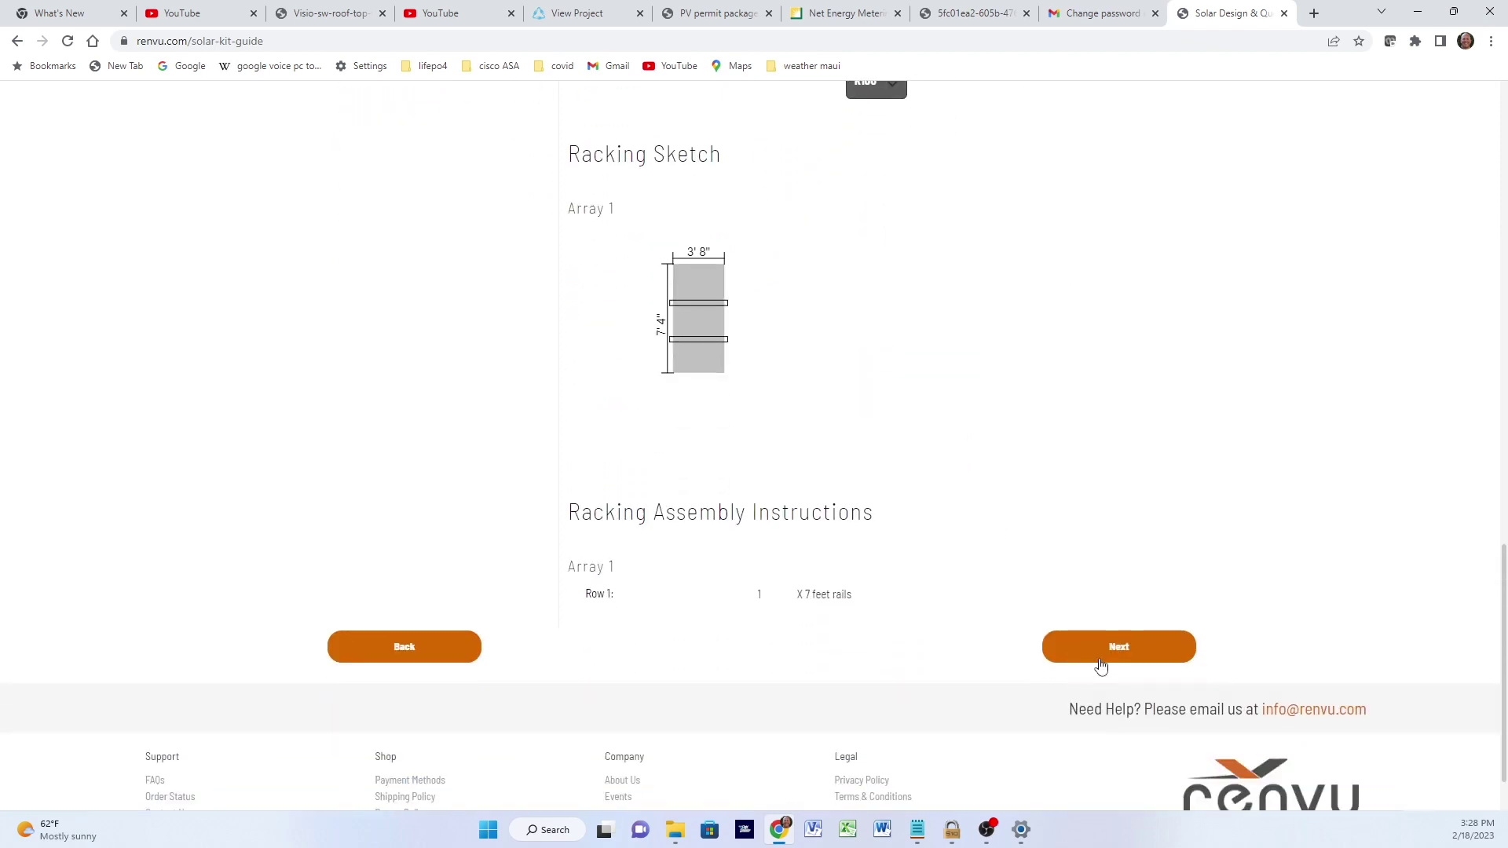
pyautogui.click(1089, 649)
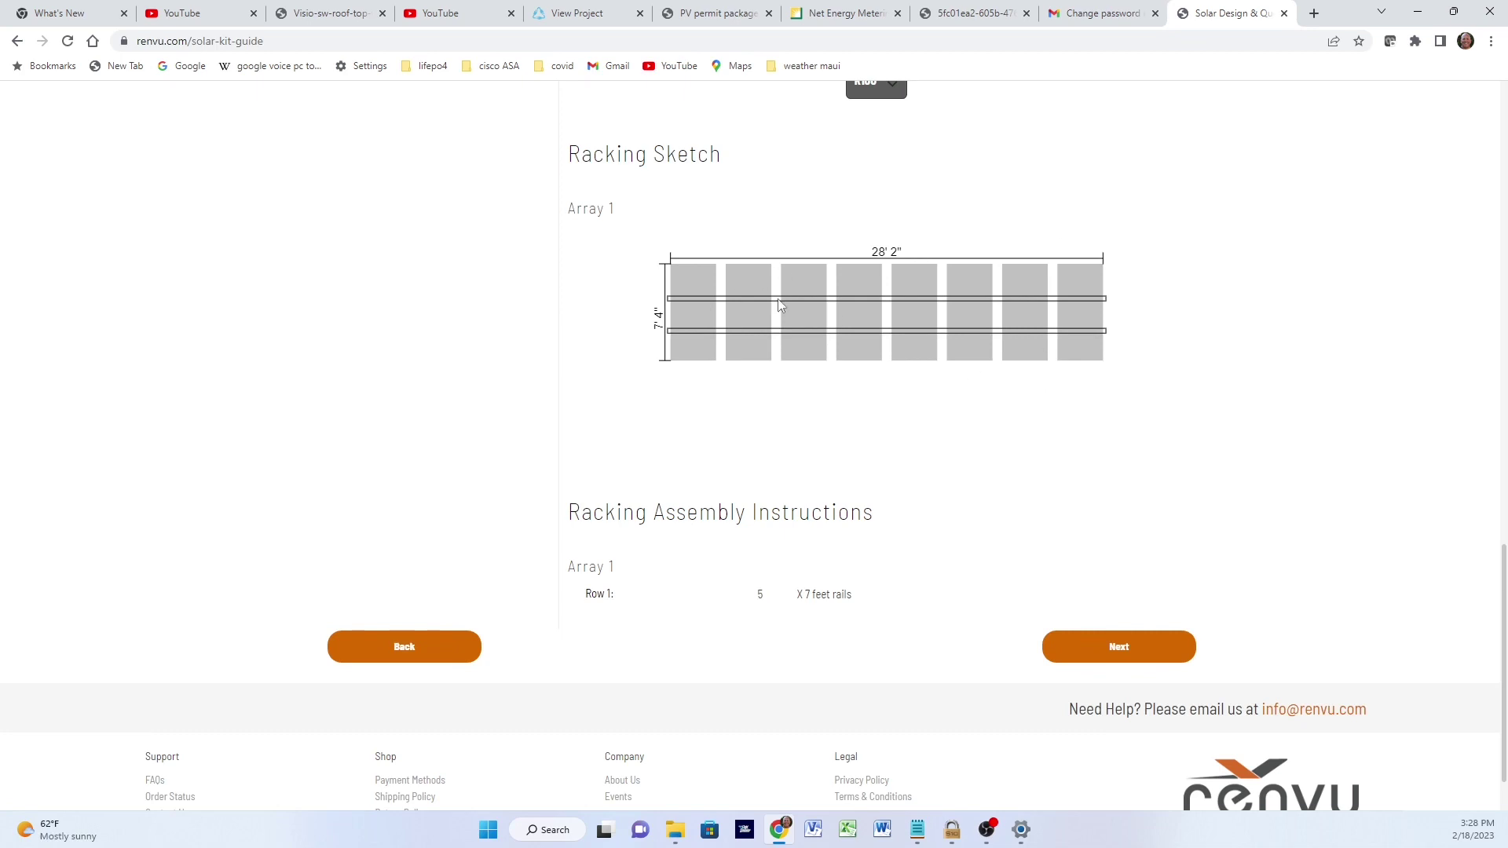
pyautogui.click(645, 221)
pyautogui.moveTo(1013, 366)
pyautogui.mouseDown()
pyautogui.moveTo(601, 316)
pyautogui.moveTo(697, 273)
pyautogui.mouseUp()
# Advance to Microinverters and review the 8 Enphase IQ8M units, IQ System Controller 2 and cabling
pyautogui.click(1111, 659)
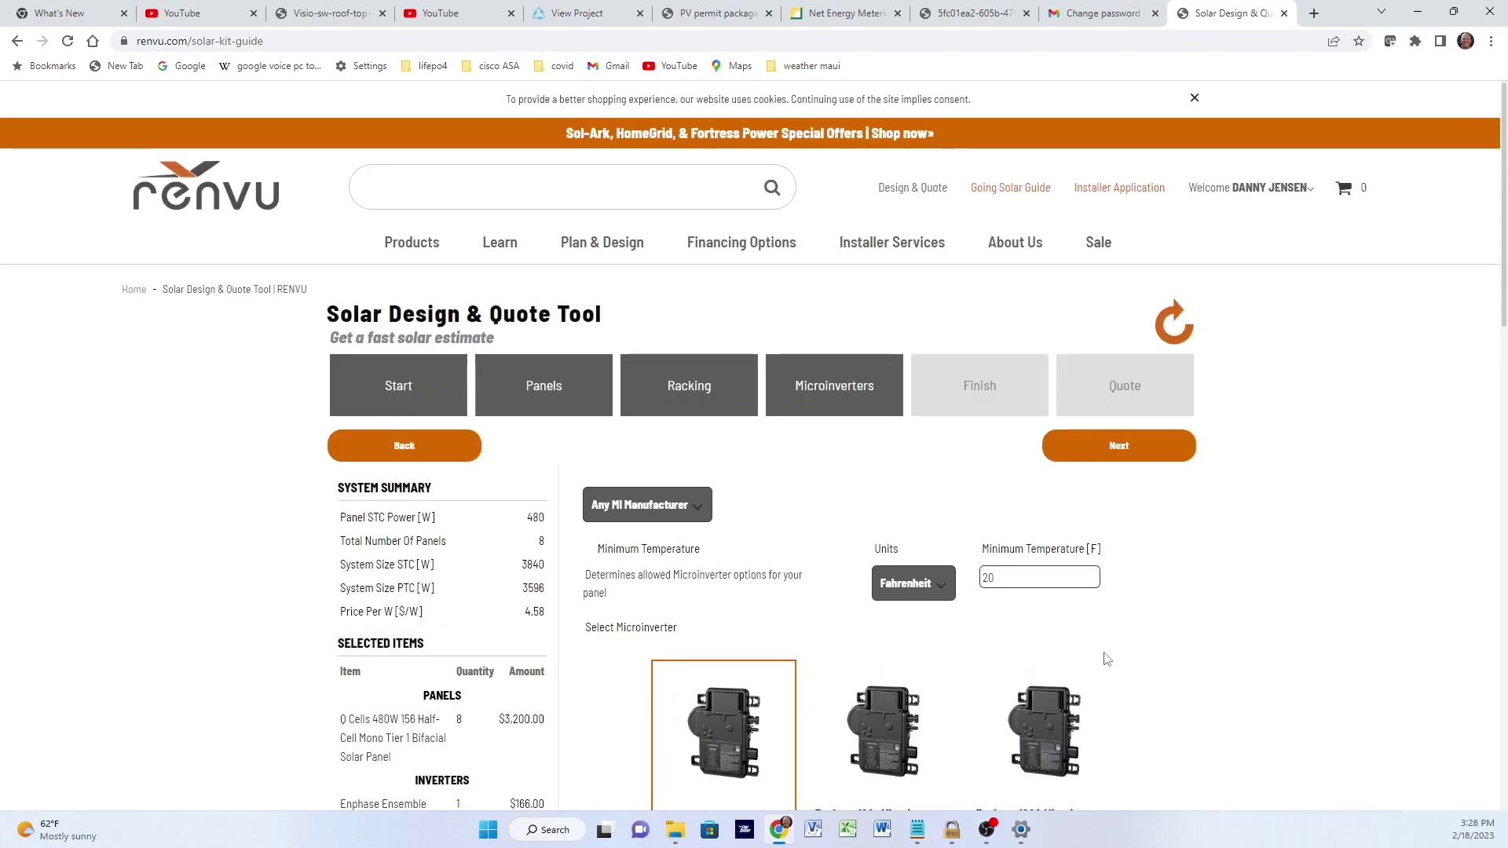
pyautogui.scroll(-4, 793, 598)
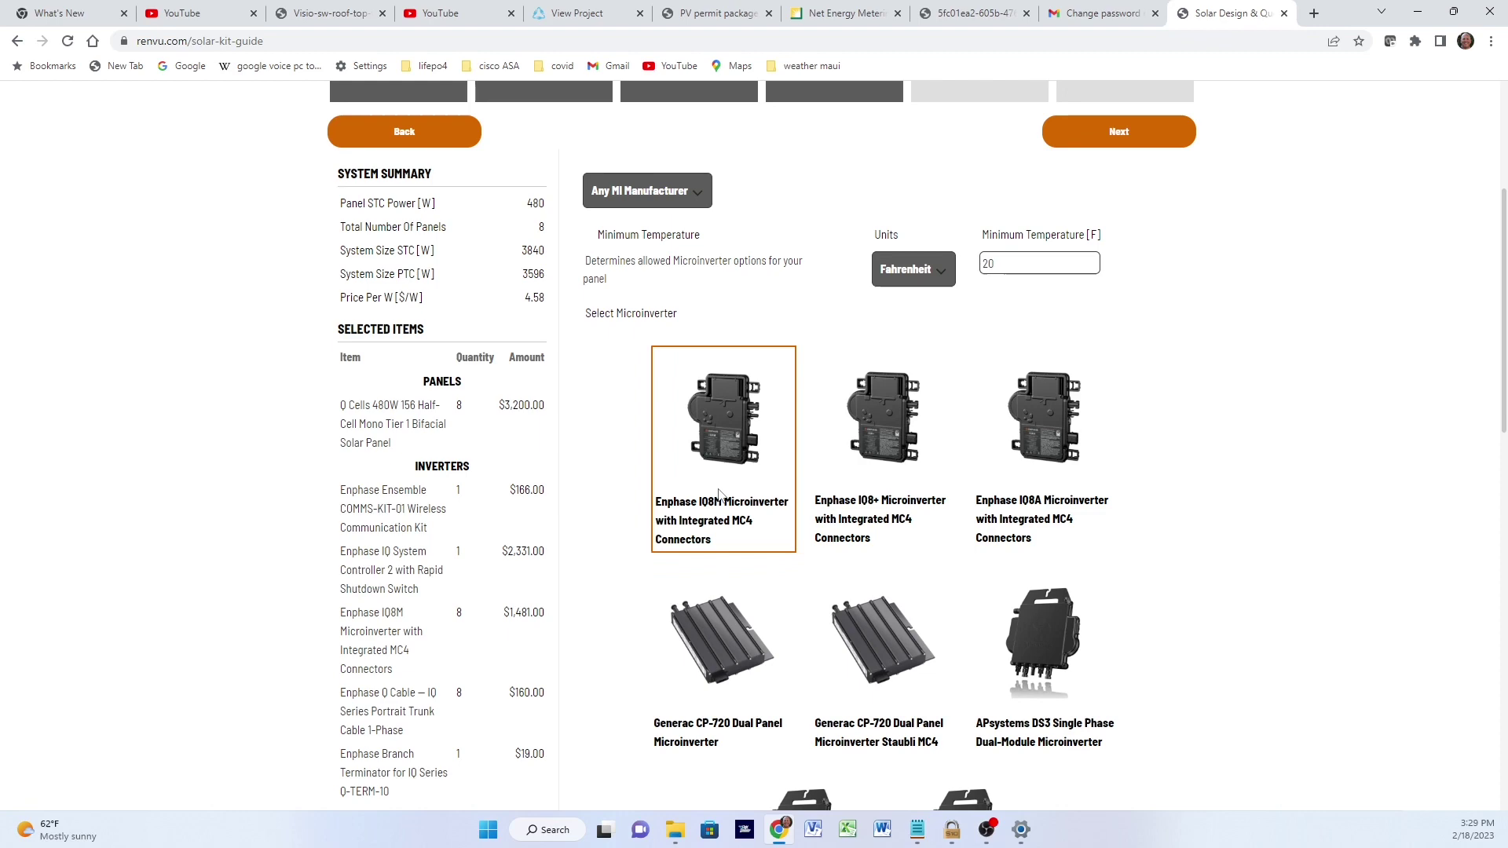
pyautogui.scroll(-7, 737, 493)
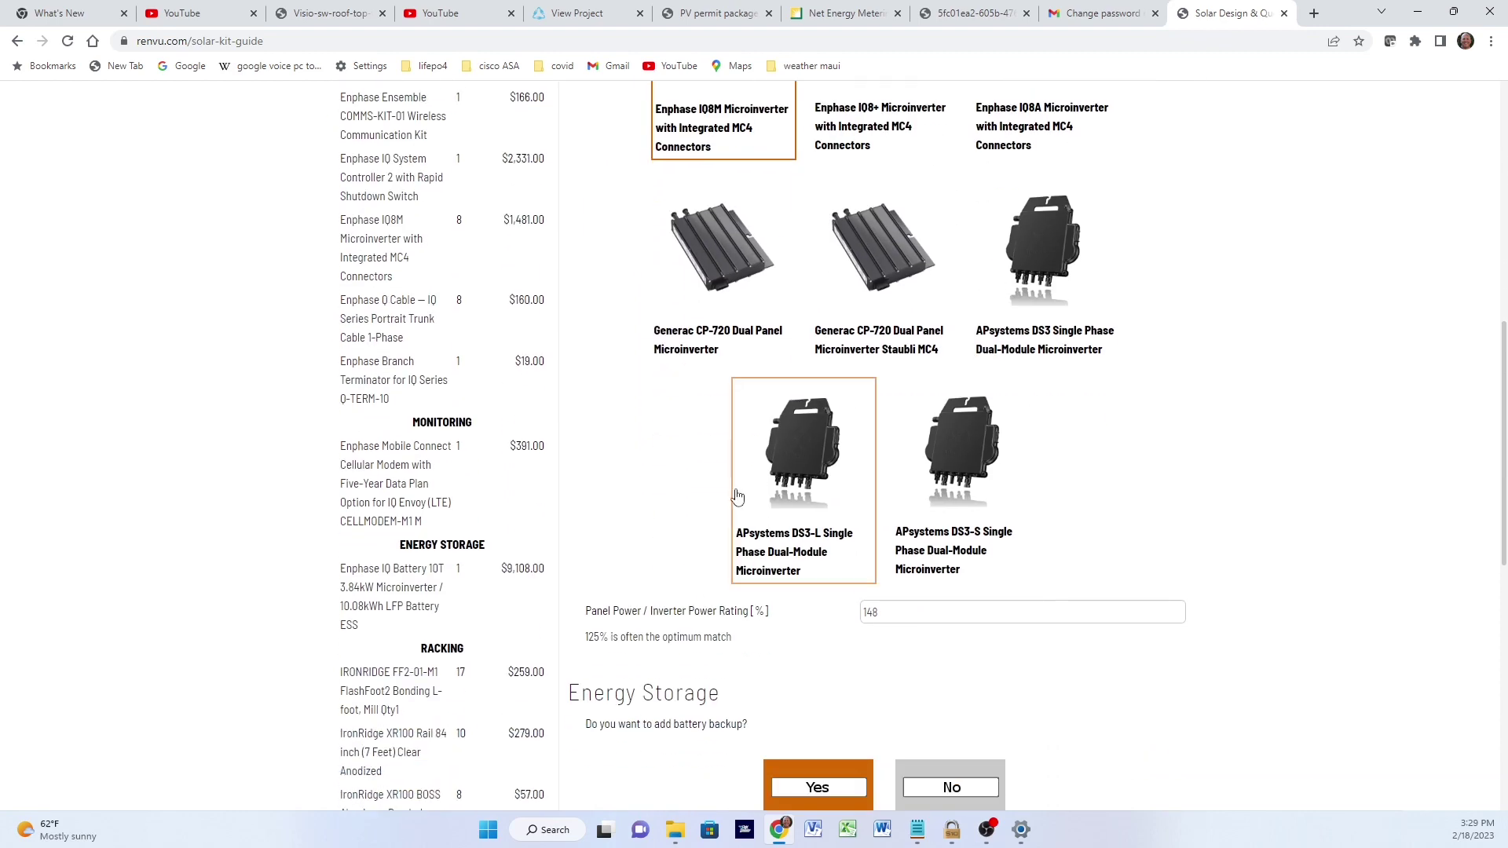
pyautogui.scroll(7, 737, 494)
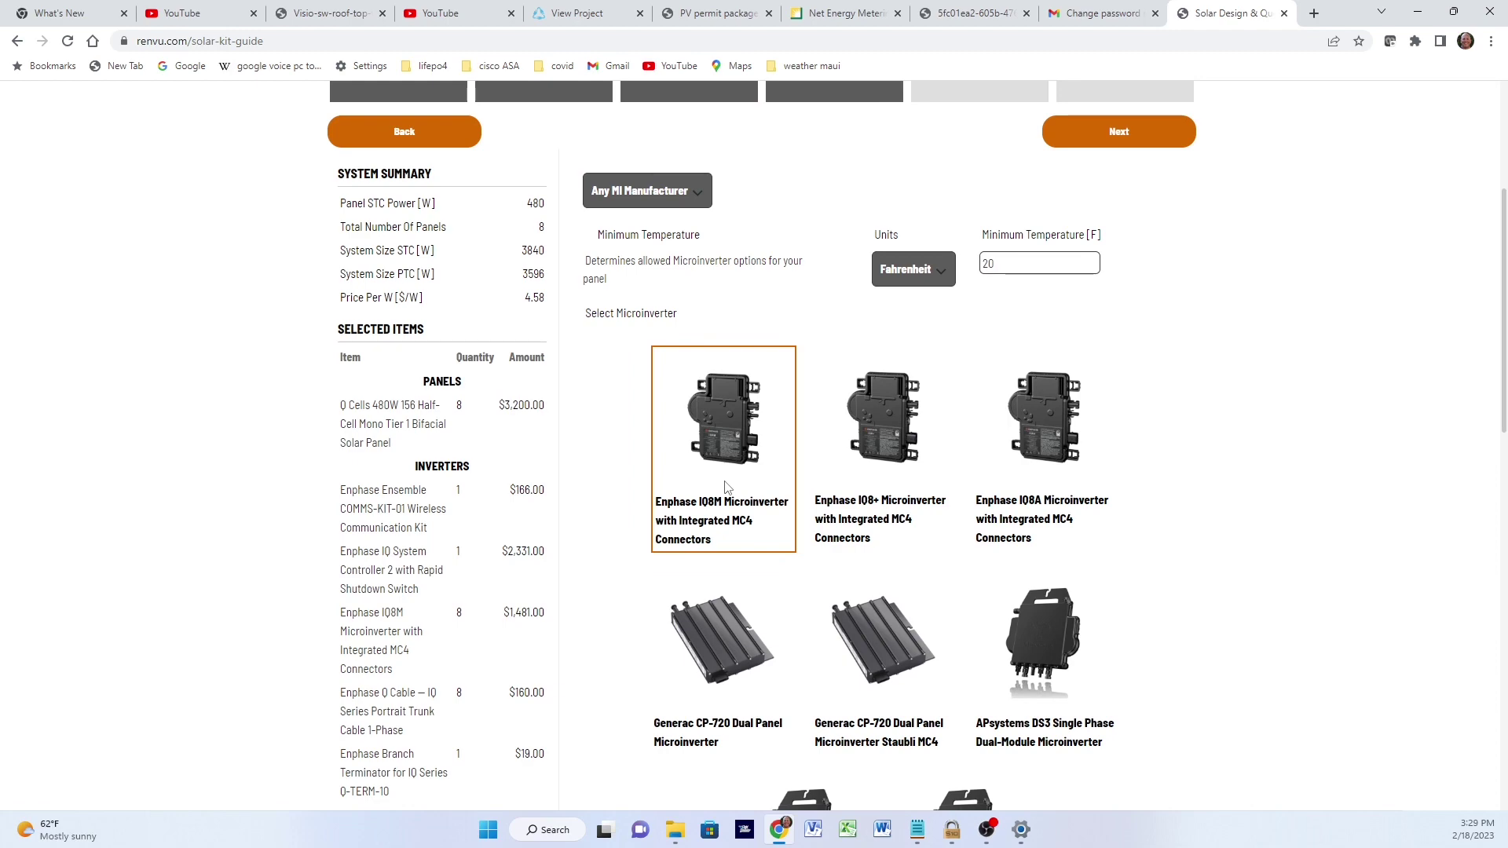
pyautogui.scroll(4, 727, 488)
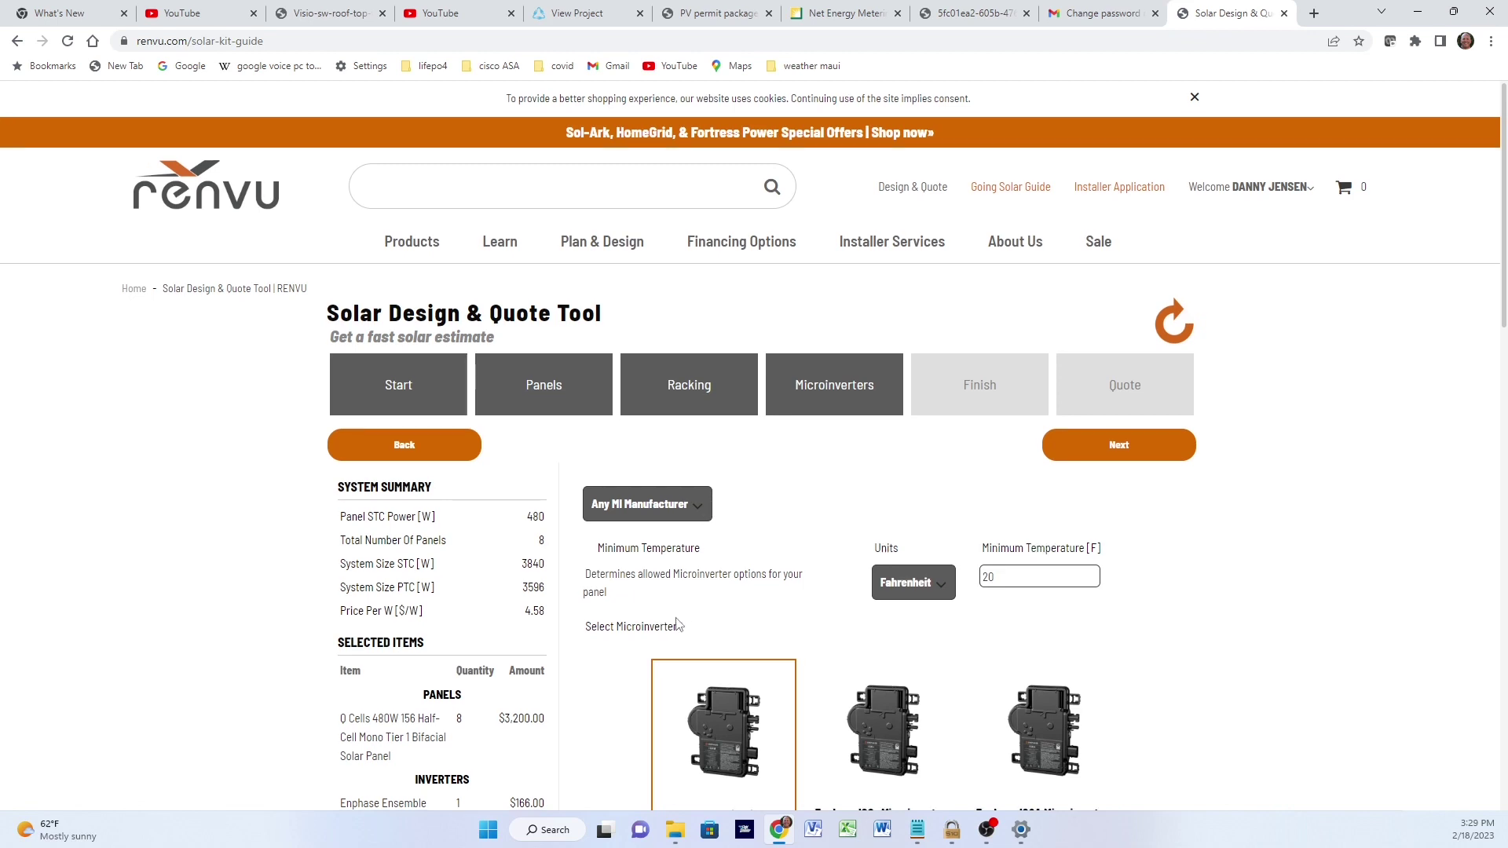
pyautogui.scroll(-4, 677, 625)
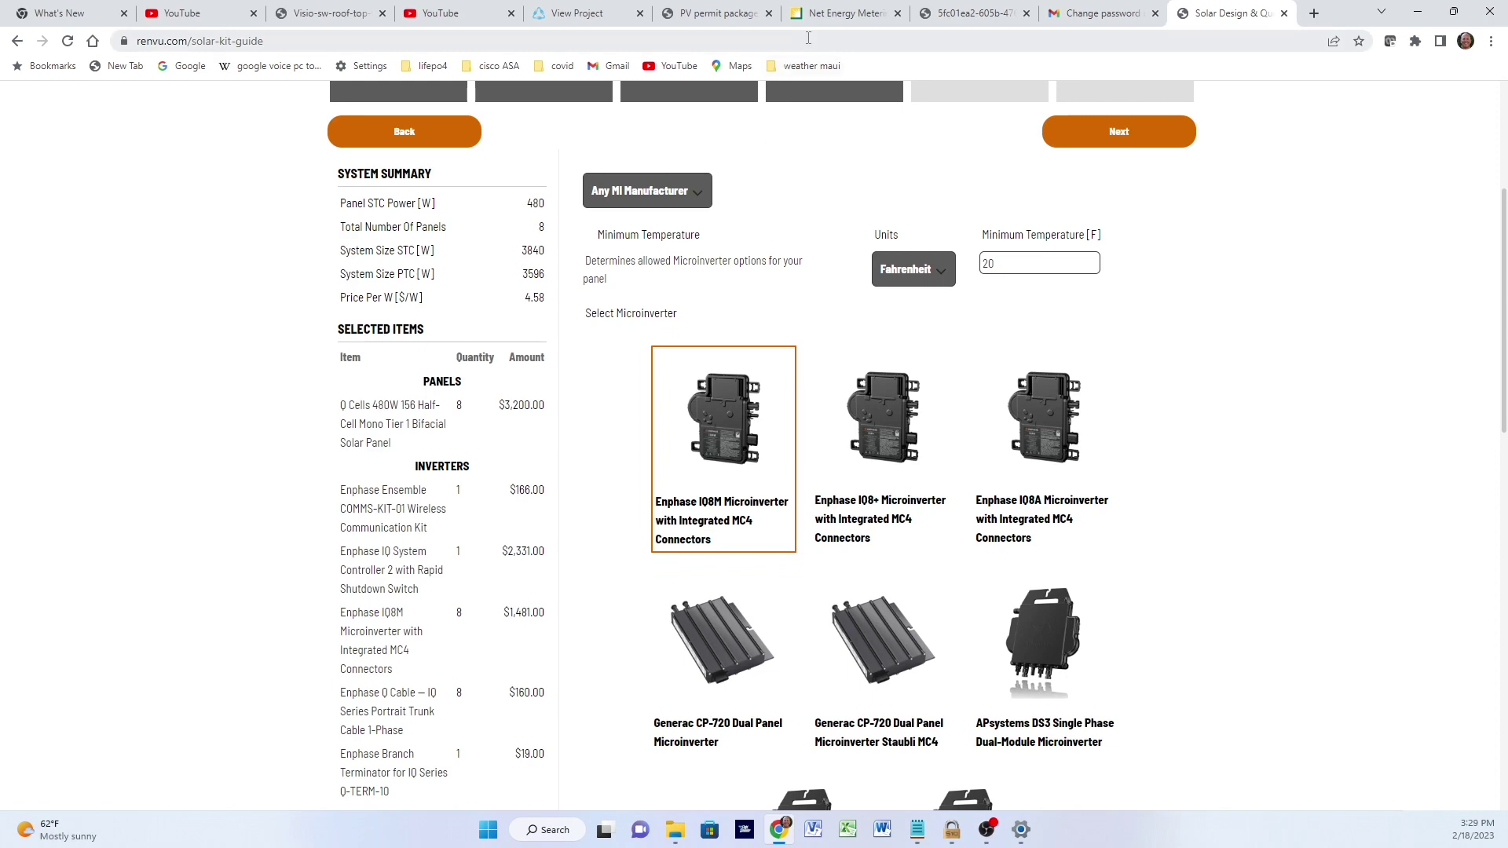
# Review PowerClerk's Generator/Inverter entries, then compare them with Renvu's Enphase IQ8M quote
pyautogui.click(597, 14)
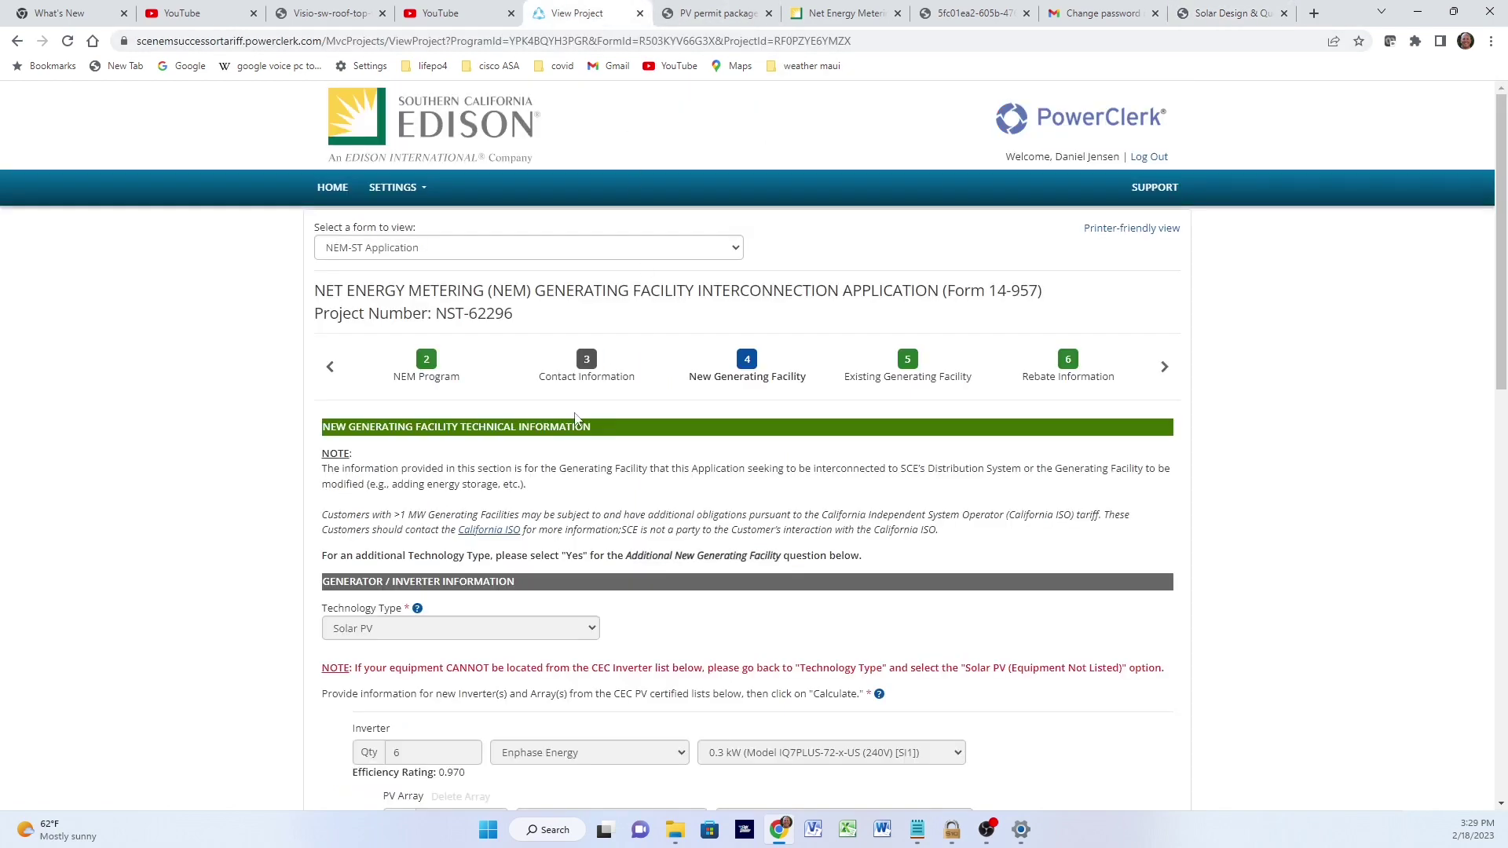
pyautogui.scroll(-4, 576, 420)
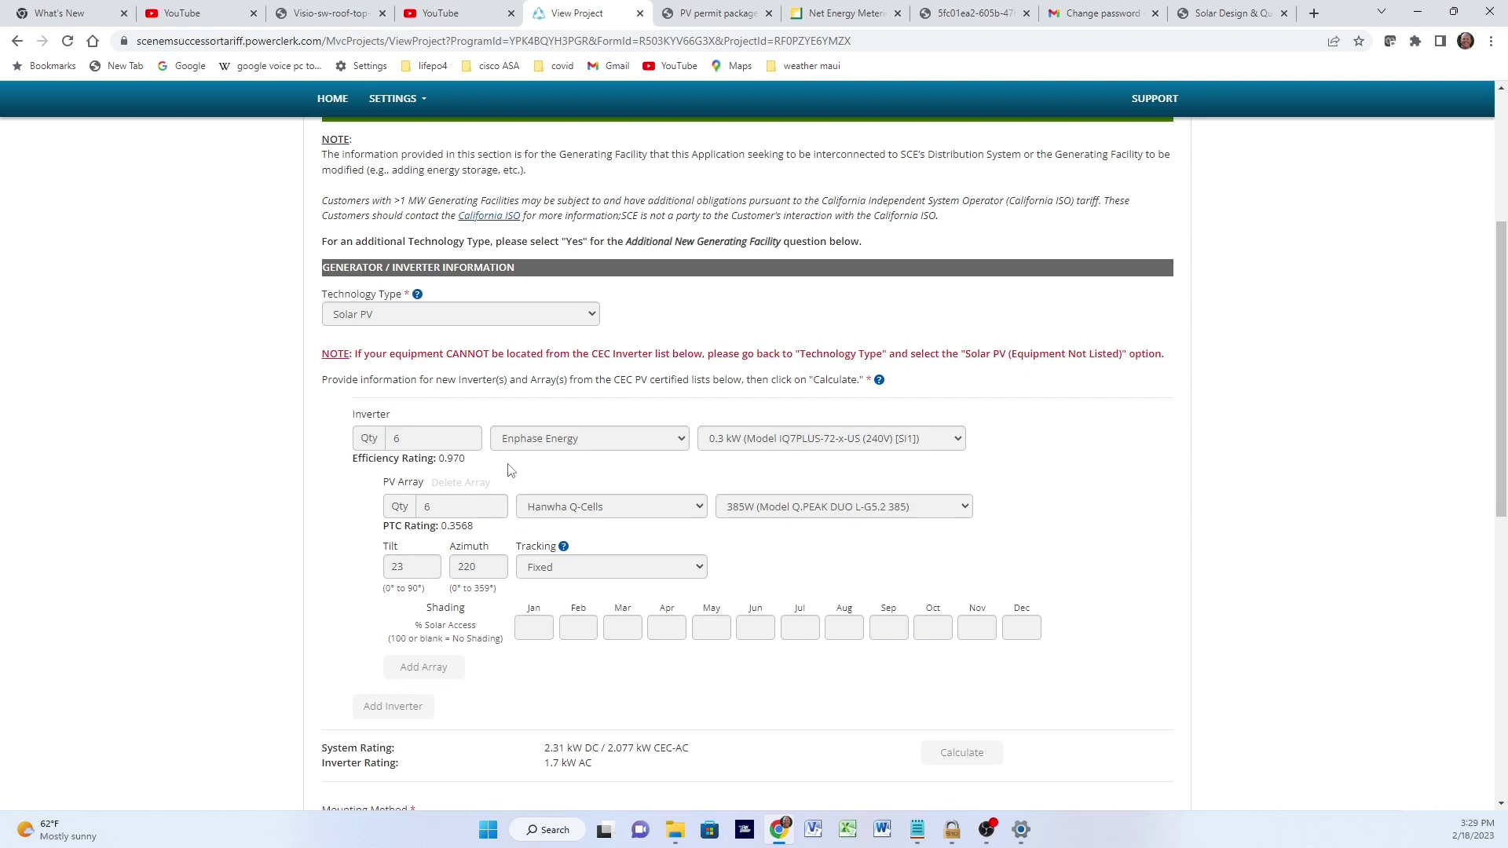
pyautogui.click(1213, 16)
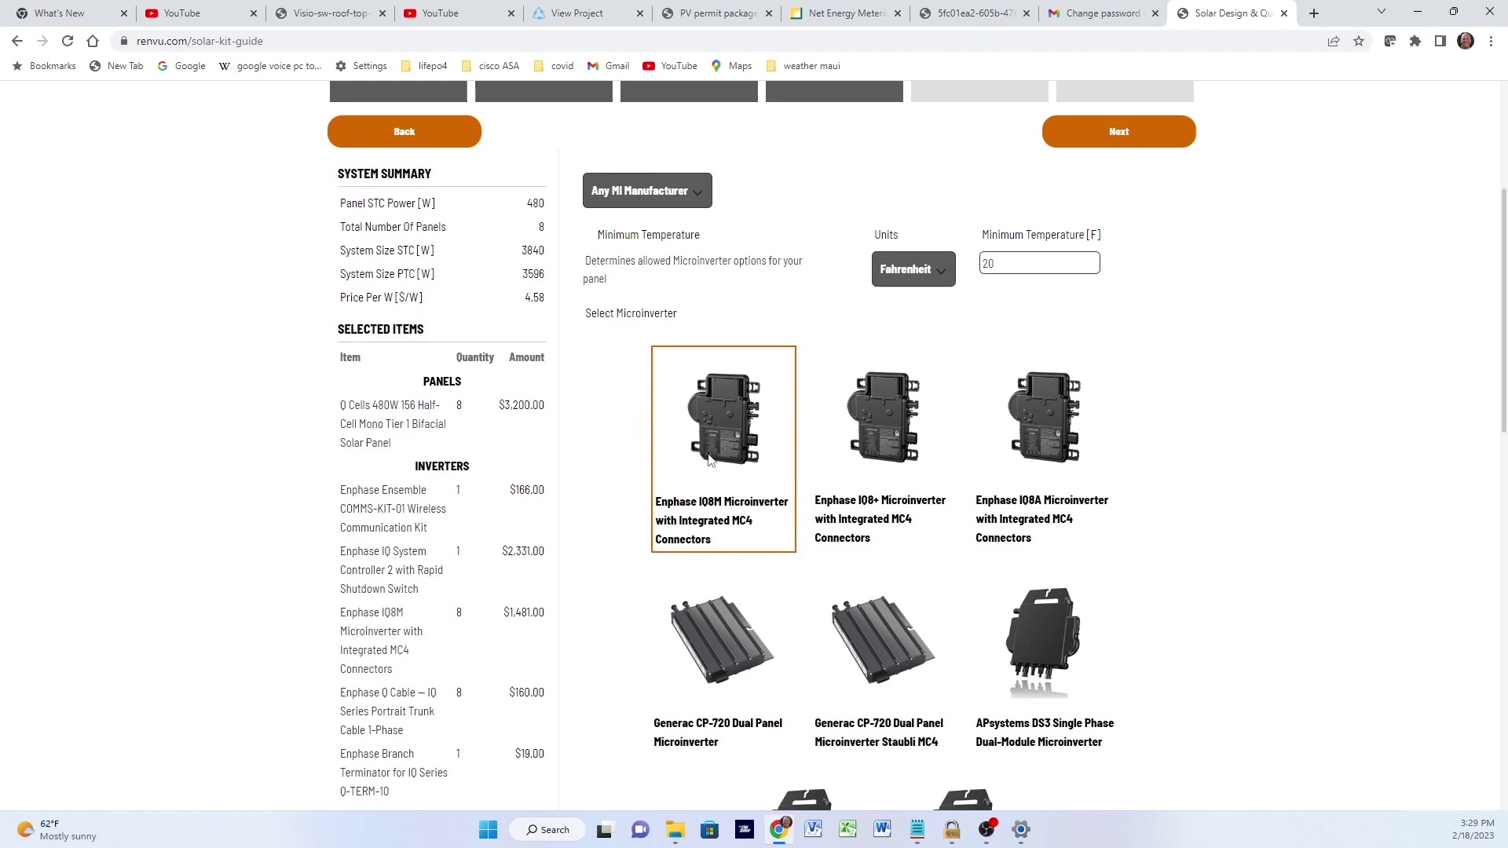
# Glance over the Renvu quote, then return to PowerClerk's six IQ7PLUS, 2.31 kW DC inverter section
pyautogui.scroll(-3, 708, 462)
pyautogui.scroll(6, 709, 462)
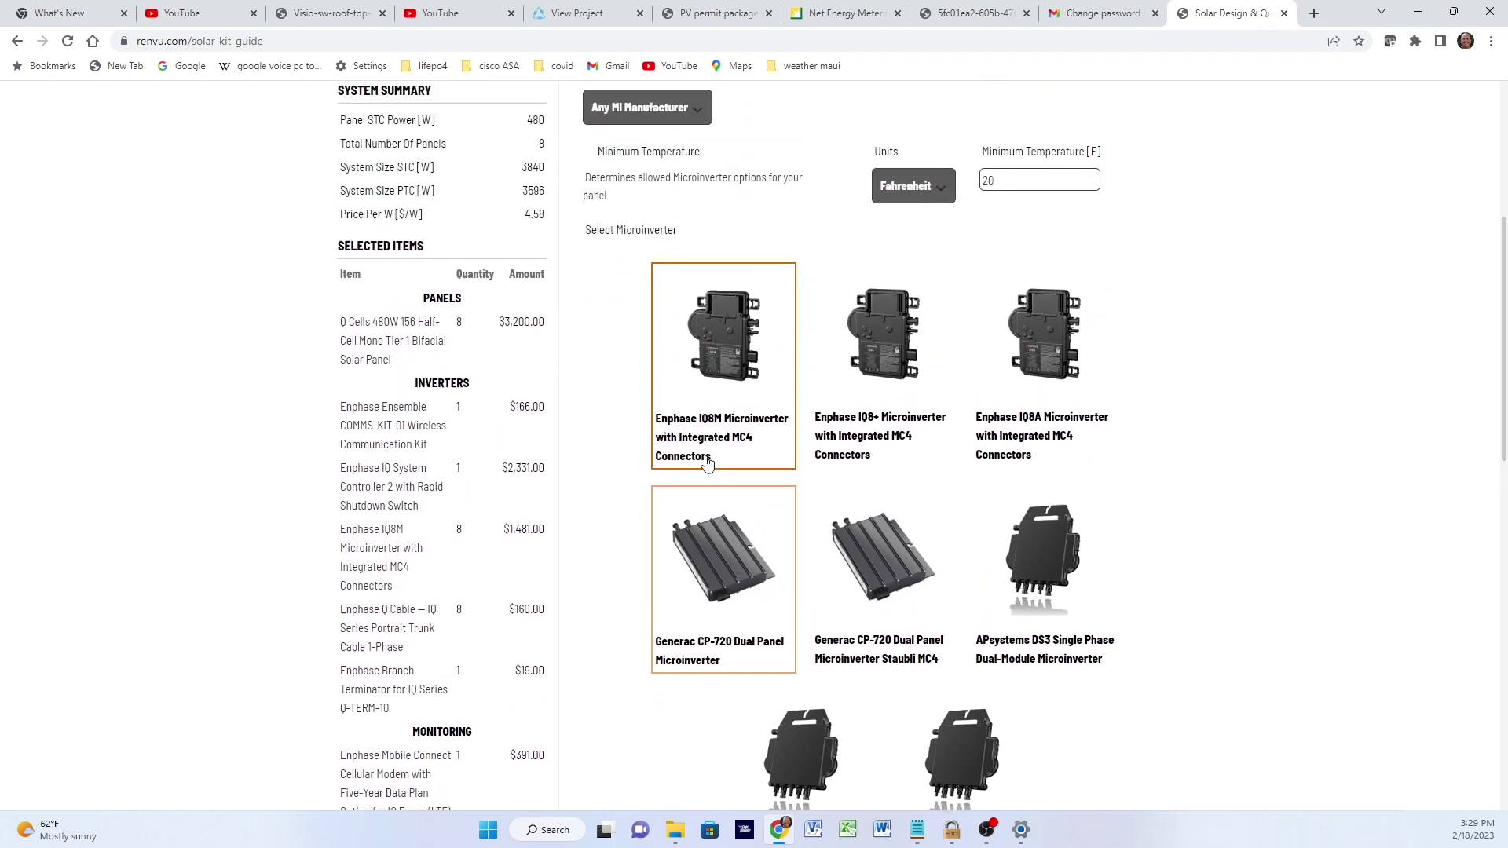
pyautogui.click(591, 15)
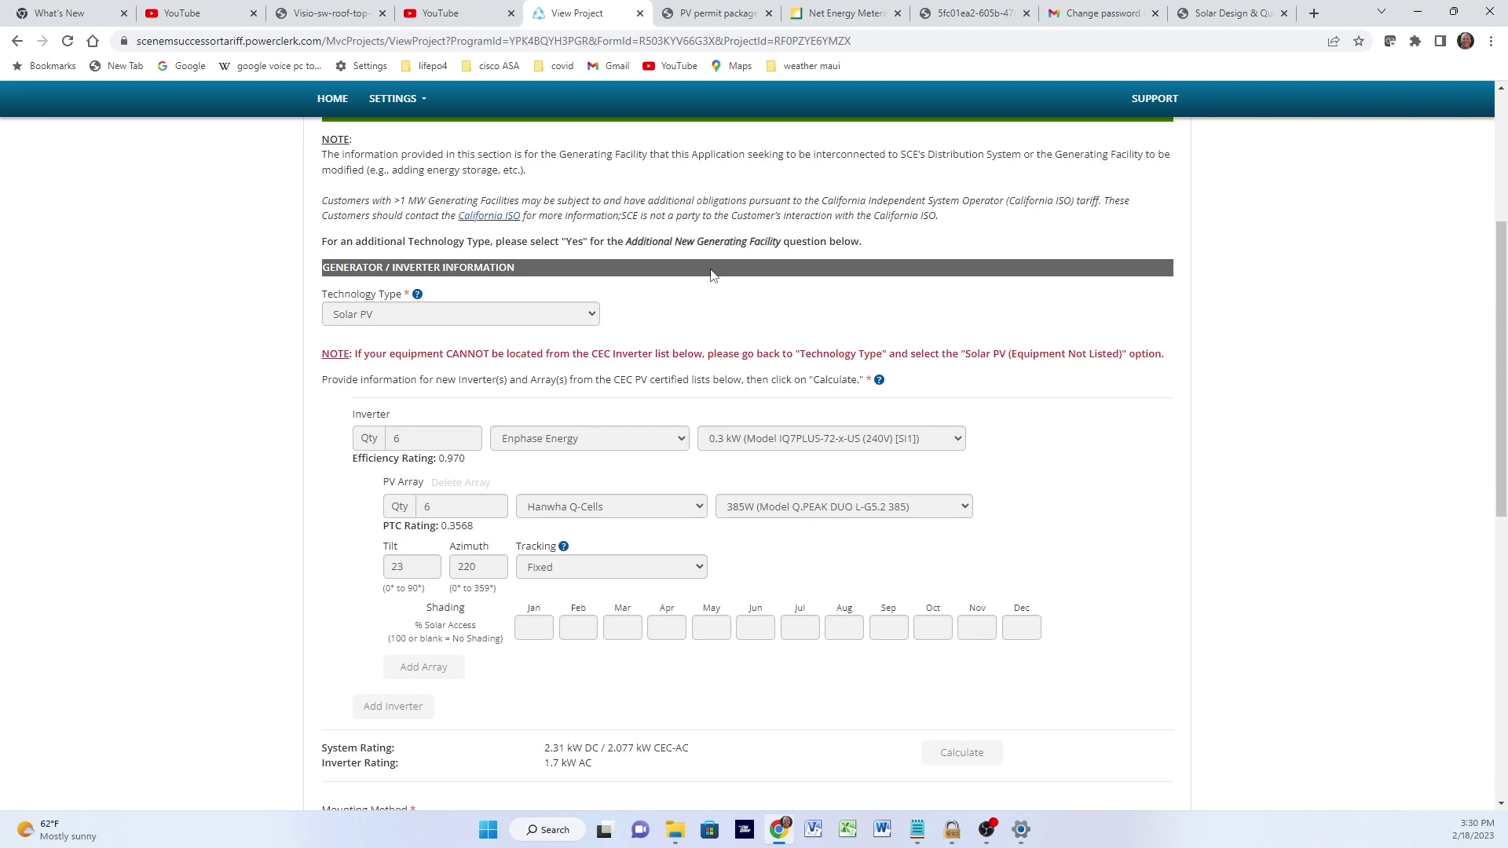
pyautogui.scroll(-3, 713, 274)
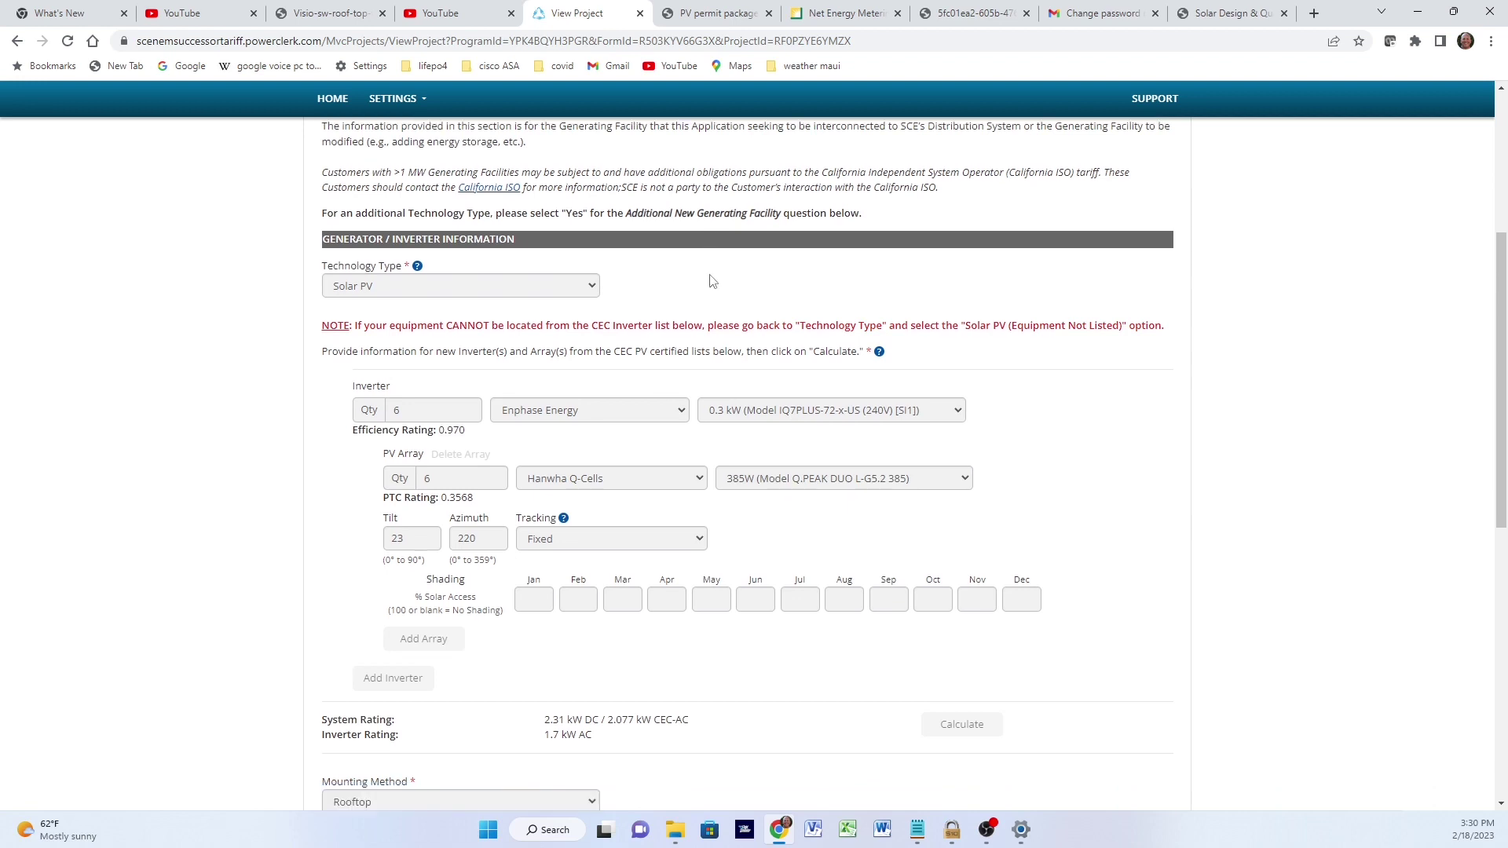
pyautogui.scroll(-2, 710, 283)
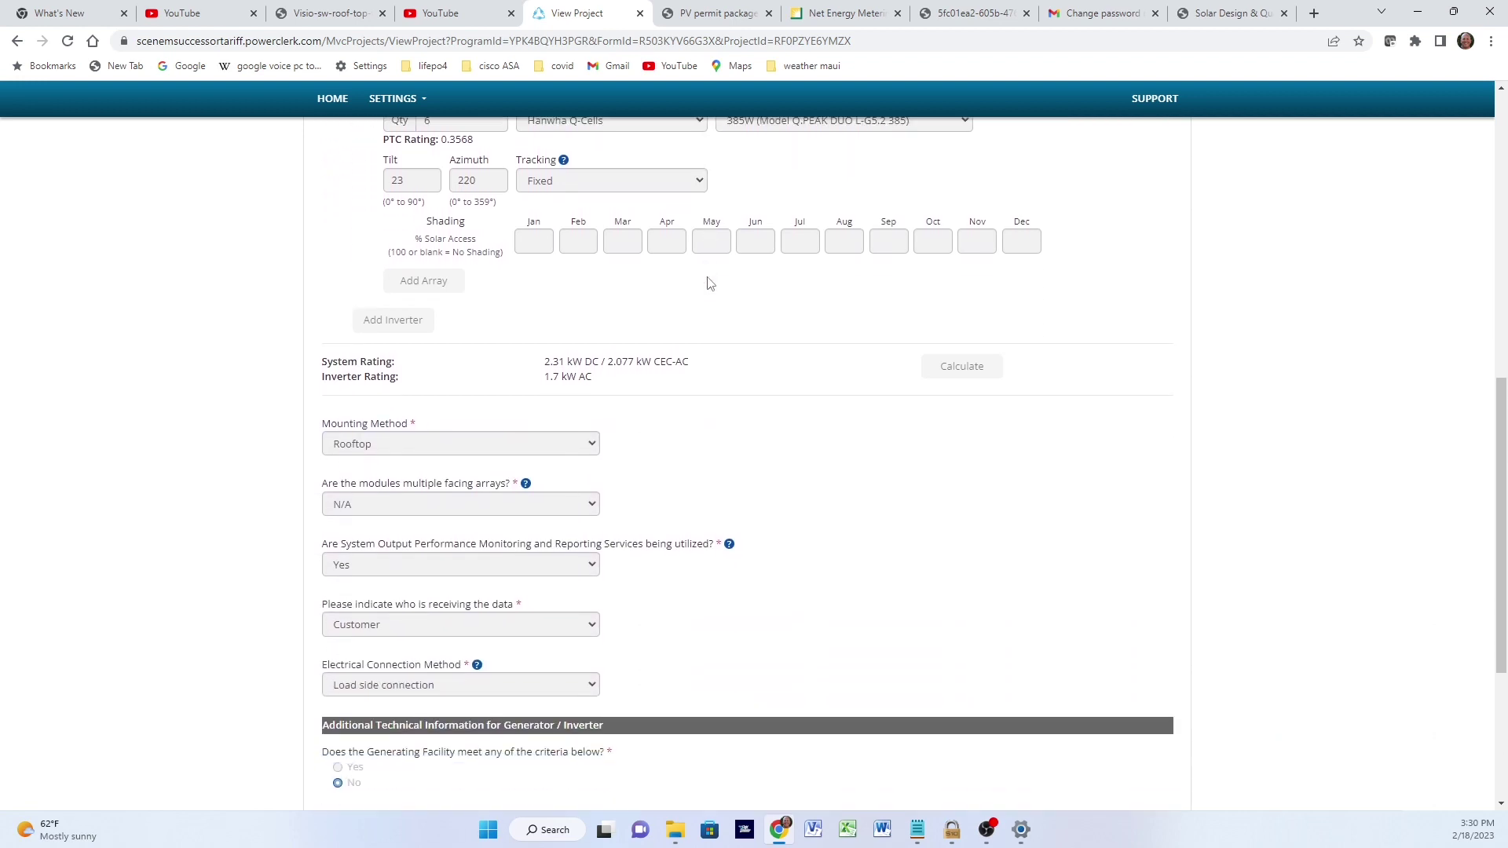